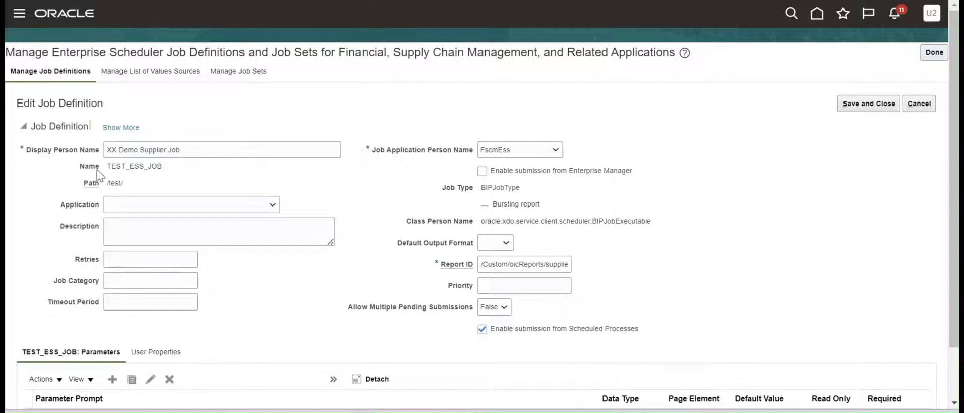
Select the job name TEST_ESS_JOB and the path /test/ in the XX Demo Supplier Job definition.
{"action": "left_click_drag", "start_coordinate": [103, 172], "coordinate": [168, 170]}
{"action": "left_click_drag", "start_coordinate": [75, 185], "coordinate": [138, 189]}
Review the Notepad values Dell Computers, EnableEvent=Y and Notification 30, then return to Oracle.
{"action": "left_click", "coordinate": [480, 410]}
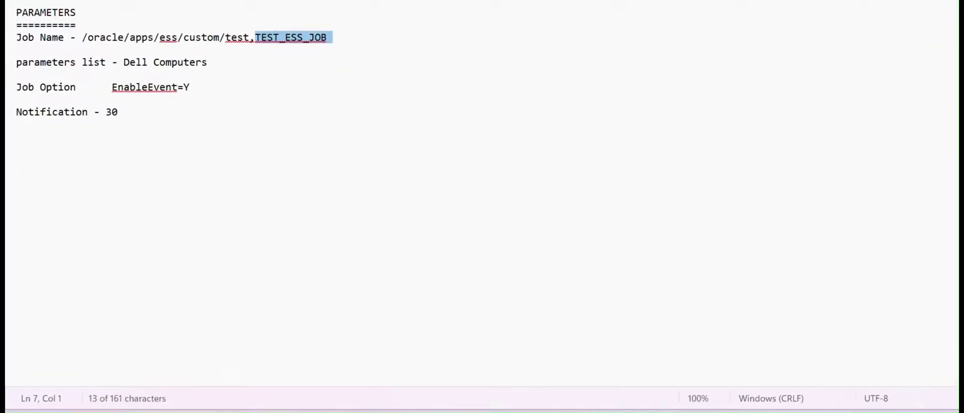
{"action": "left_click", "coordinate": [18, 64]}
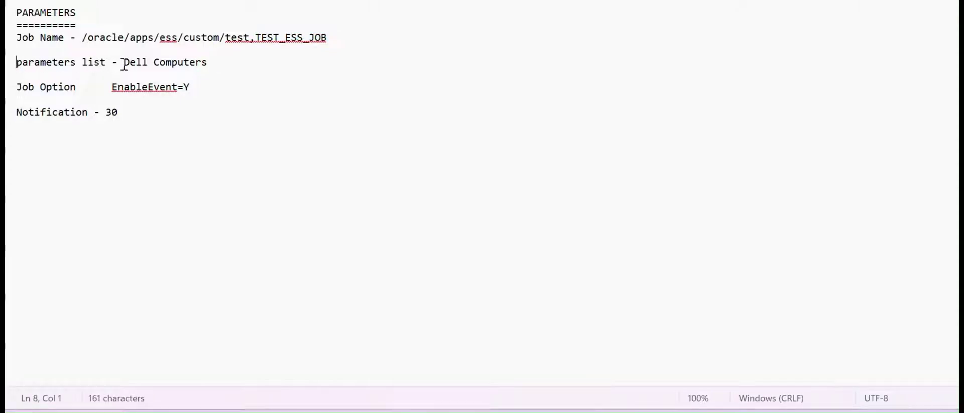
{"action": "left_click_drag", "start_coordinate": [125, 63], "coordinate": [226, 68]}
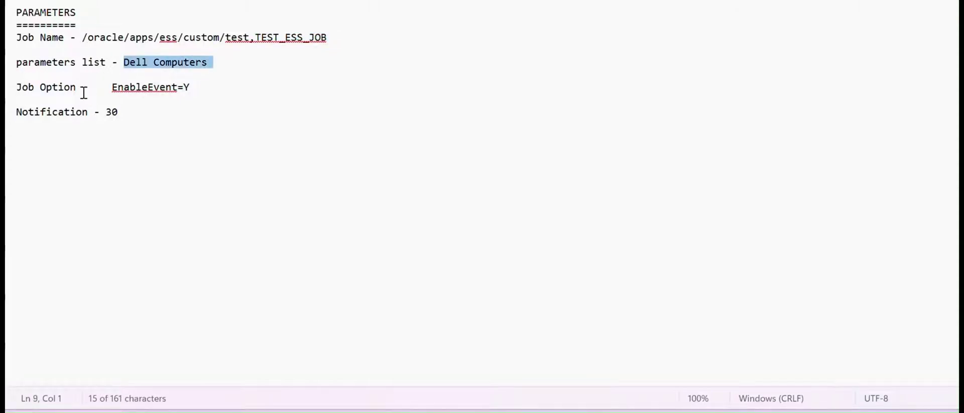
{"action": "left_click_drag", "start_coordinate": [83, 89], "coordinate": [6, 90]}
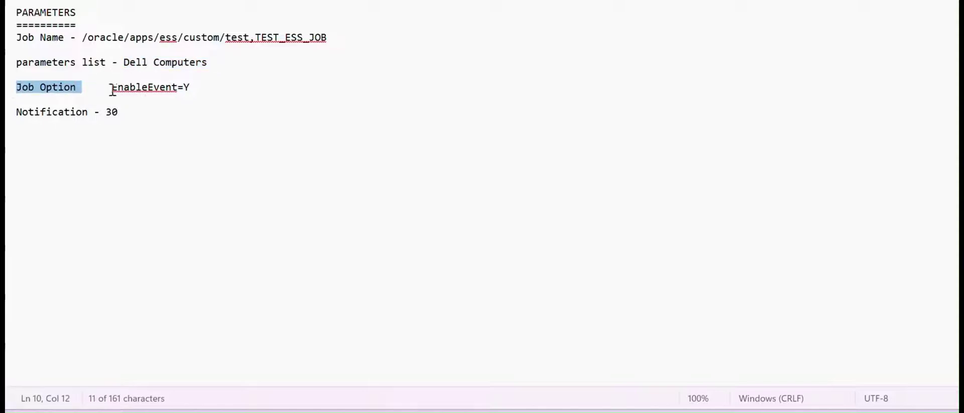
{"action": "left_click_drag", "start_coordinate": [112, 87], "coordinate": [217, 93]}
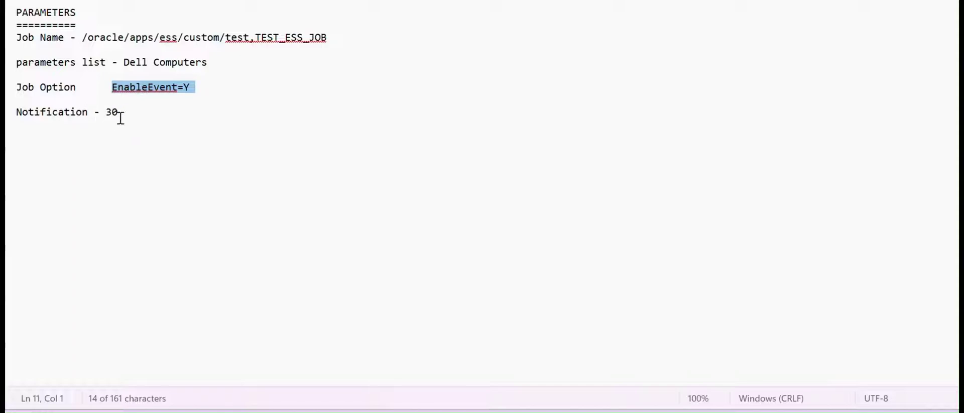
{"action": "left_click_drag", "start_coordinate": [115, 111], "coordinate": [9, 28]}
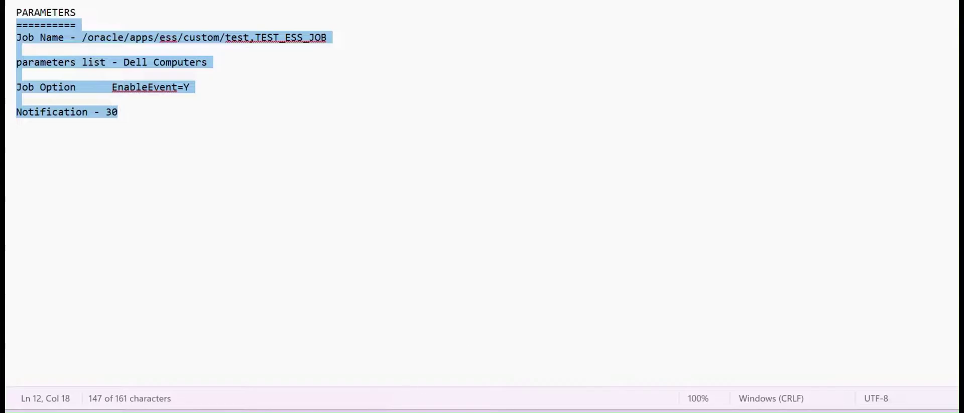
{"action": "left_click", "coordinate": [359, 344]}
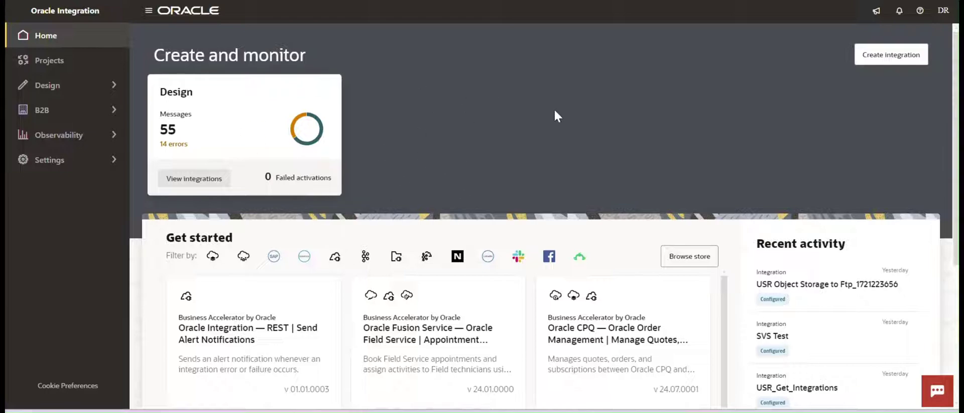
From Design > Integrations, create a Schedule integration named USR_ESS_Job_Sumbit.
{"action": "left_click", "coordinate": [81, 85]}
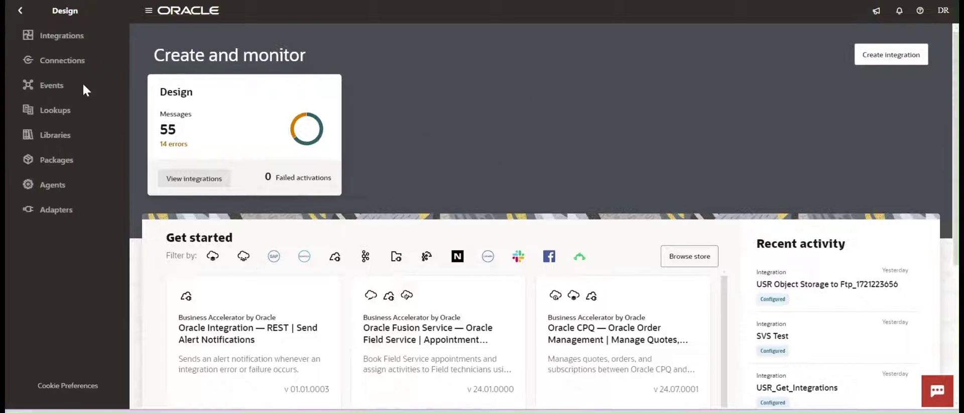
{"action": "left_click", "coordinate": [76, 41]}
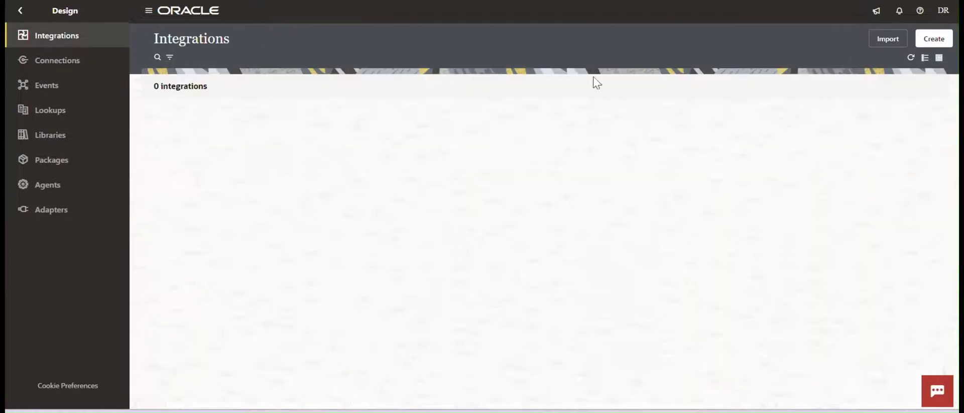
{"action": "left_click", "coordinate": [931, 37]}
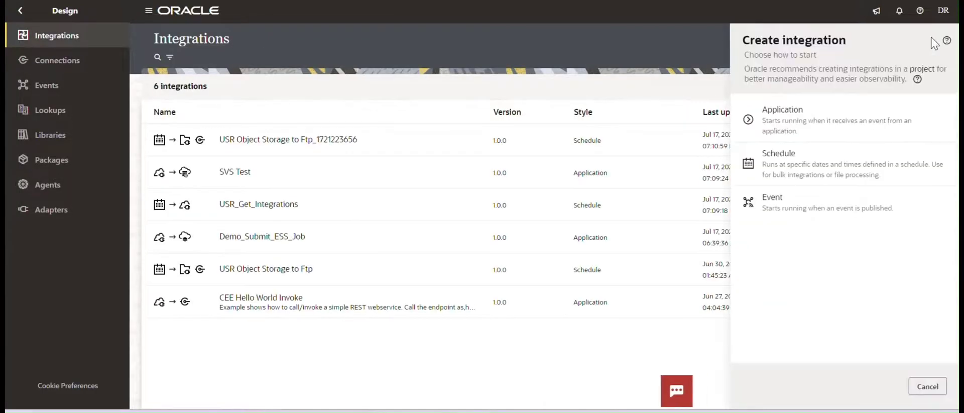
{"action": "left_click", "coordinate": [802, 169]}
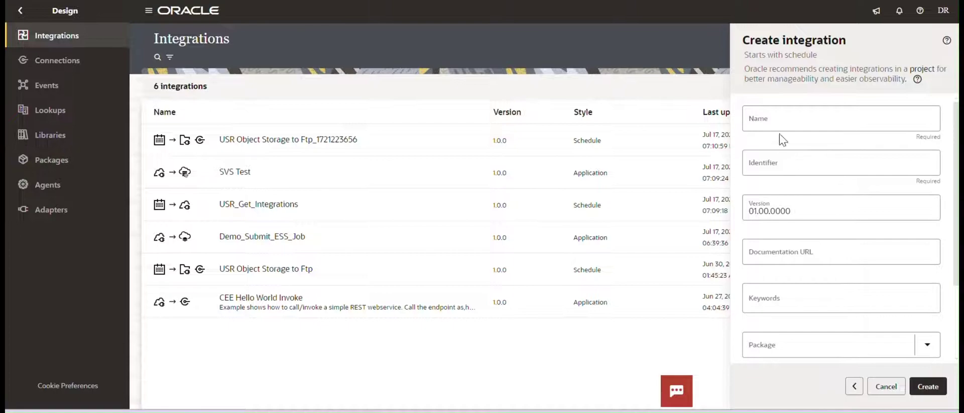
{"action": "left_click", "coordinate": [781, 128]}
{"action": "type", "text": "US"}
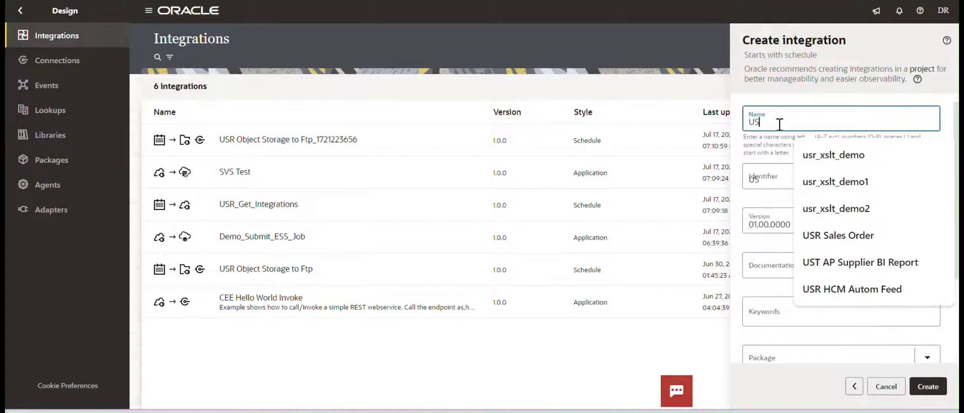
{"action": "type", "text": "R_E"}
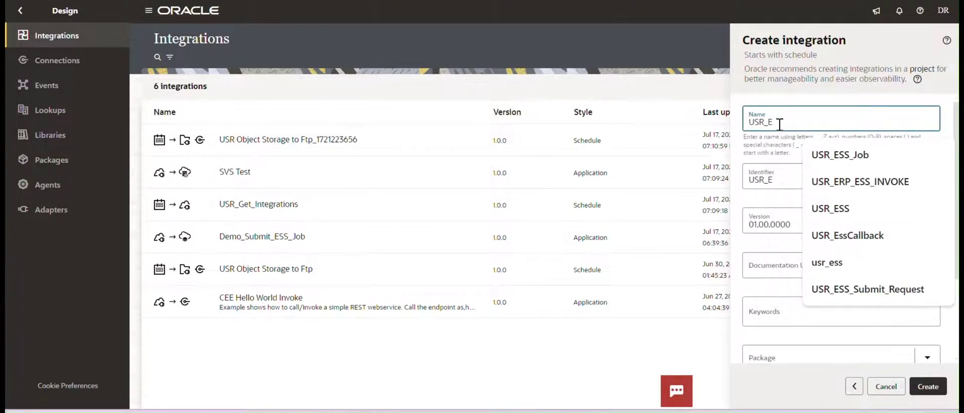
{"action": "type", "text": "SS"}
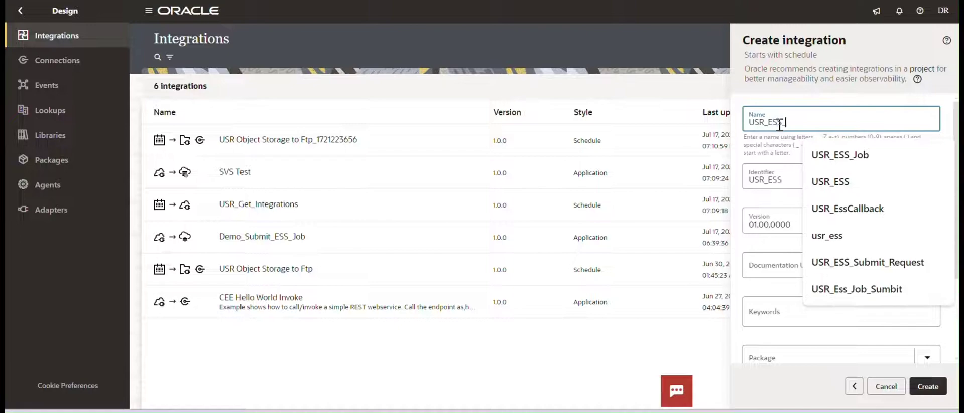
{"action": "type", "text": "_Job"}
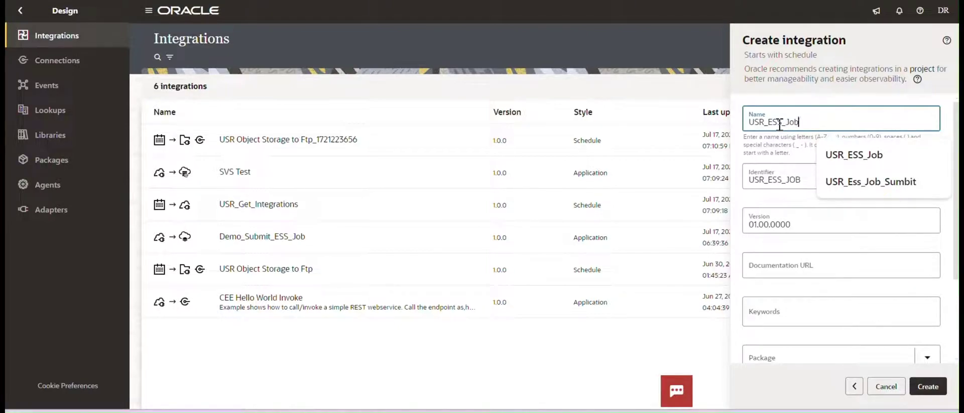
{"action": "type", "text": "_s"}
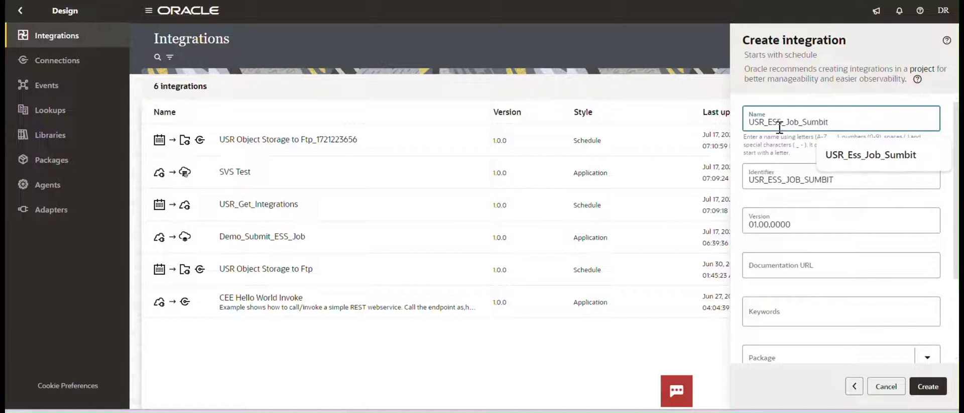
{"action": "left_click", "coordinate": [924, 386]}
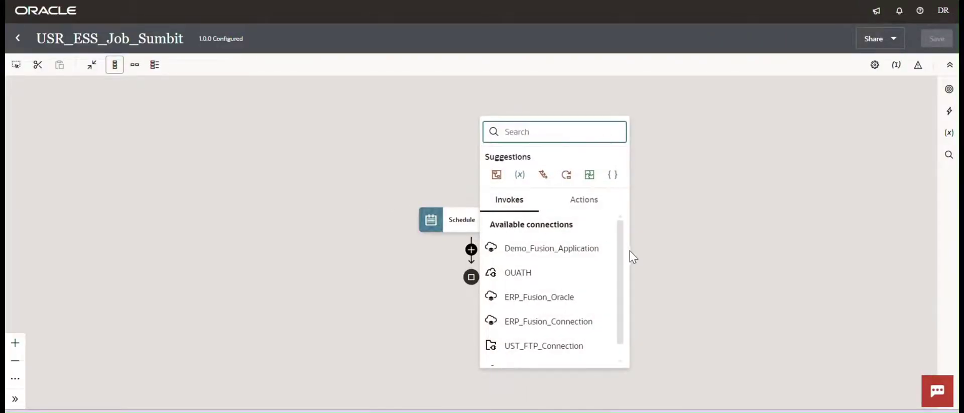
Add an ERP_Fusion_Oracle invoke after the schedule with endpoint name EssjobSumbit.
{"action": "scroll", "coordinate": [623, 281], "scroll_direction": "down", "scroll_amount": 1}
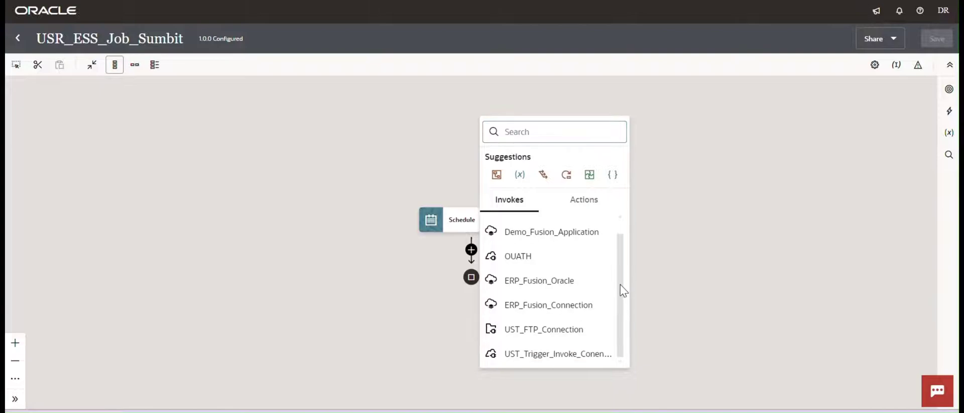
{"action": "left_click", "coordinate": [546, 288]}
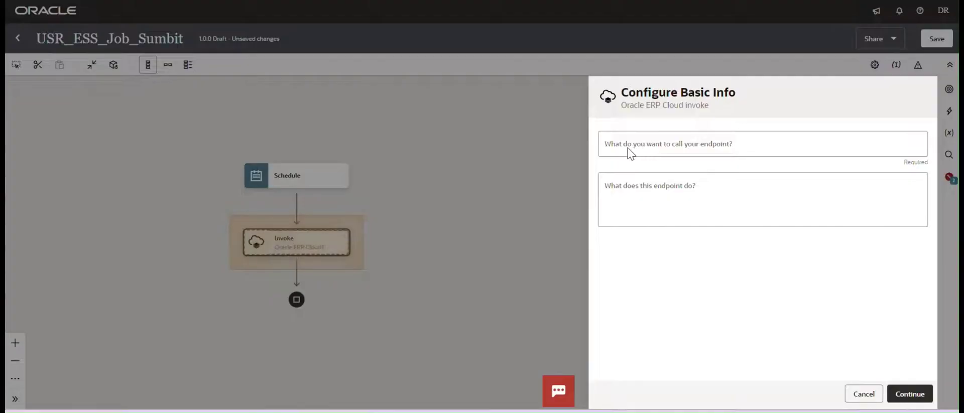
{"action": "left_click", "coordinate": [623, 151]}
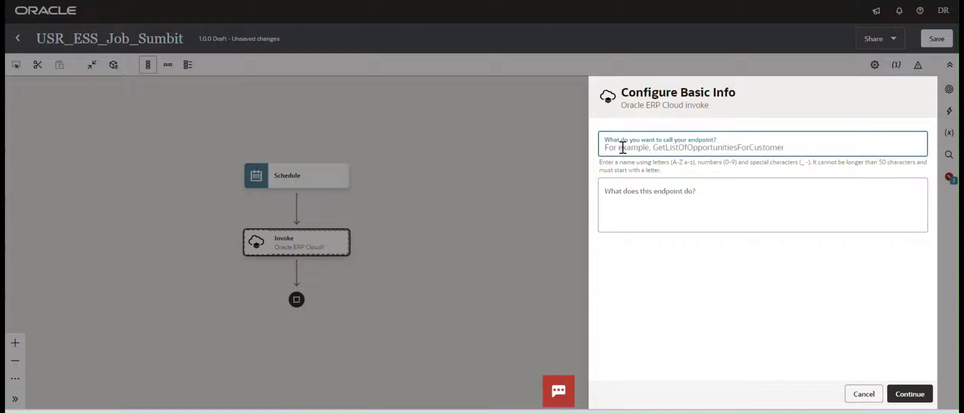
{"action": "type", "text": "E"}
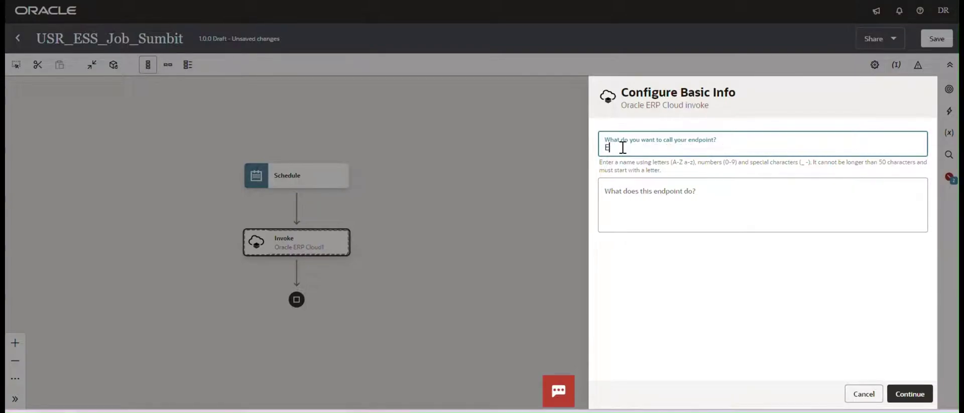
{"action": "key", "text": "BackSpace"}
{"action": "type", "text": "E"}
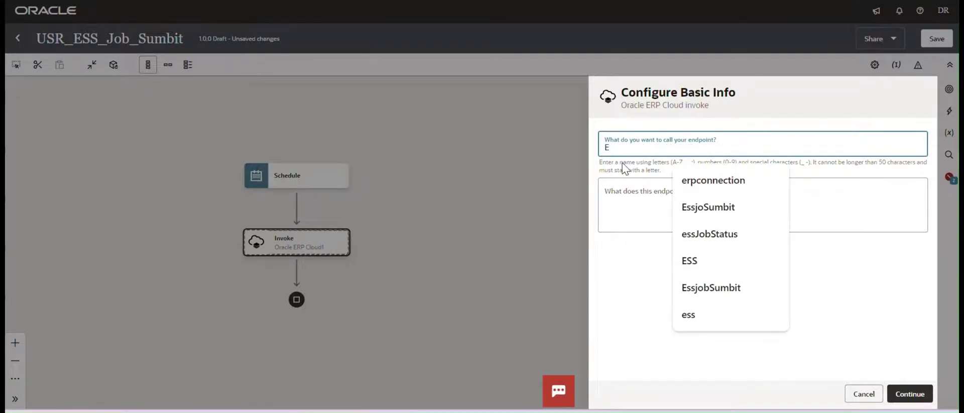
{"action": "type", "text": "s"}
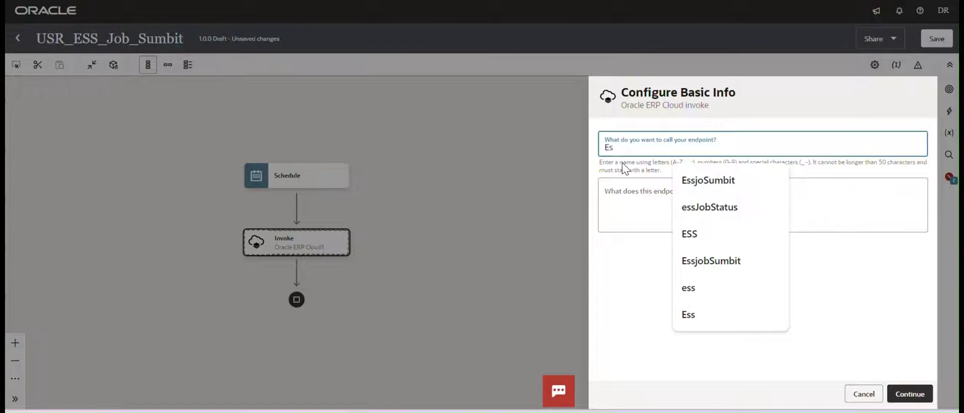
{"action": "left_click", "coordinate": [711, 259]}
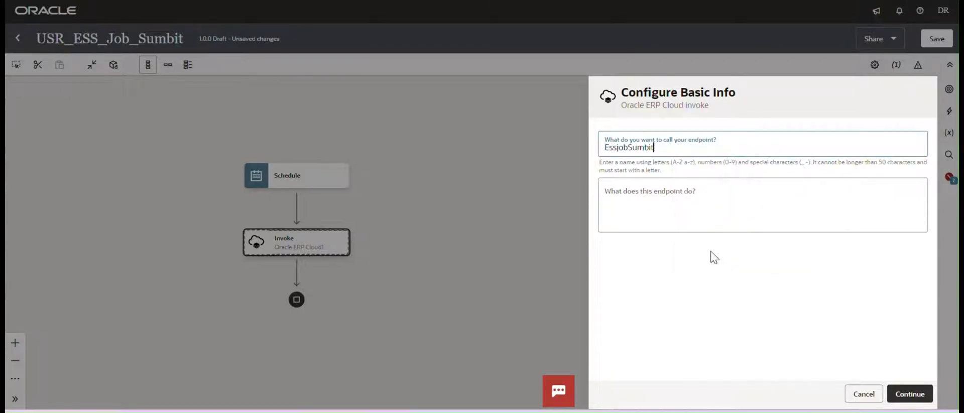
{"action": "left_click", "coordinate": [915, 393]}
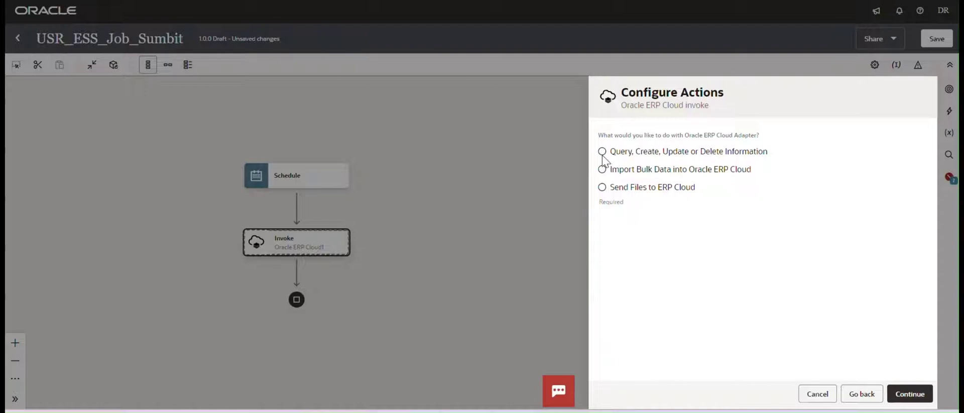
Choose the query, create, update or delete action and browse operations by Services.
{"action": "left_click", "coordinate": [602, 152]}
{"action": "left_click", "coordinate": [911, 394]}
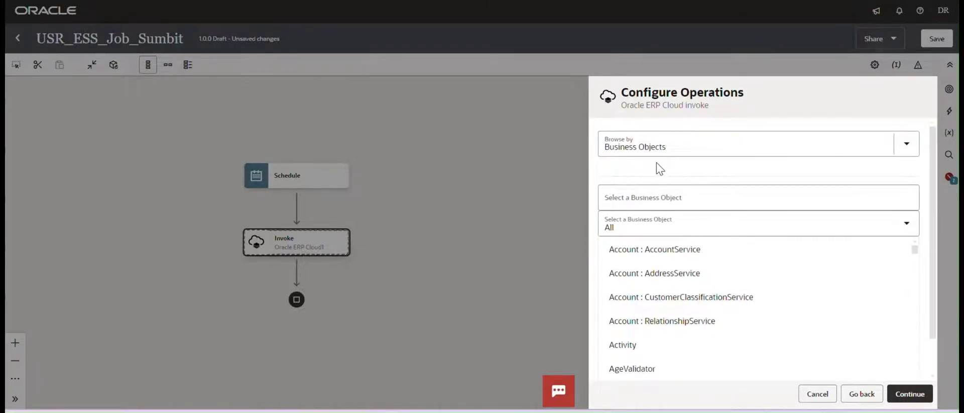
{"action": "left_click", "coordinate": [908, 151]}
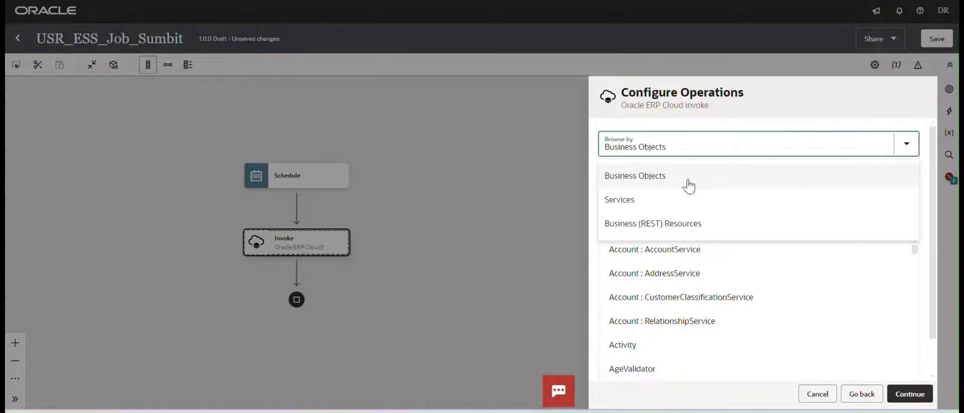
{"action": "left_click", "coordinate": [636, 200]}
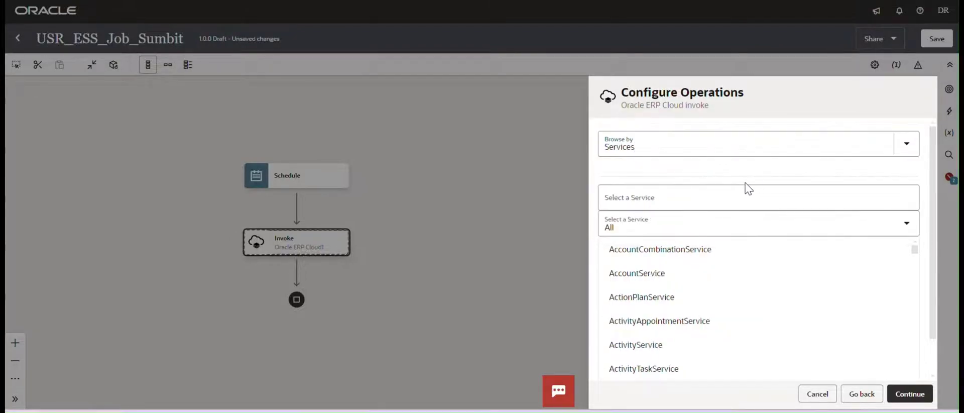
Select ErpIntegrationService with the exportBulkData operation and finish the invoke.
{"action": "left_click", "coordinate": [621, 202]}
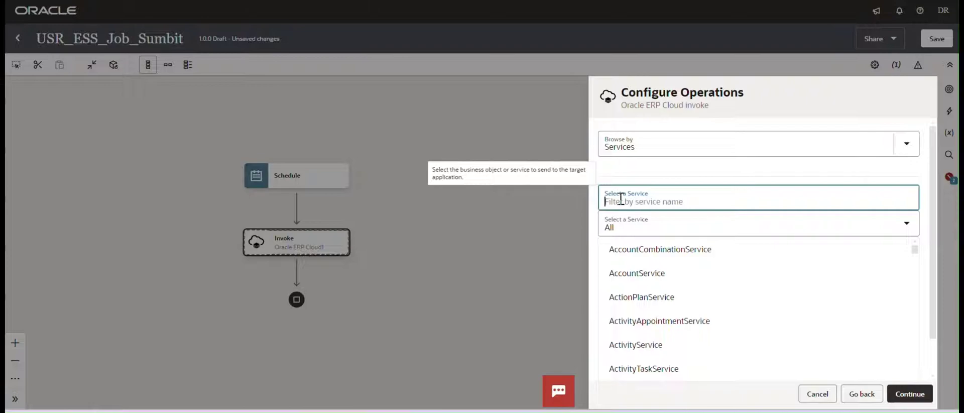
{"action": "type", "text": "integrat"}
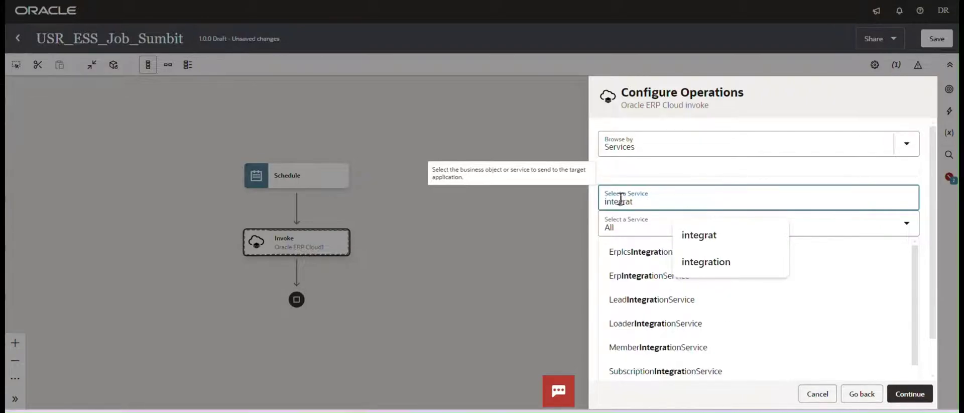
{"action": "left_click", "coordinate": [643, 278]}
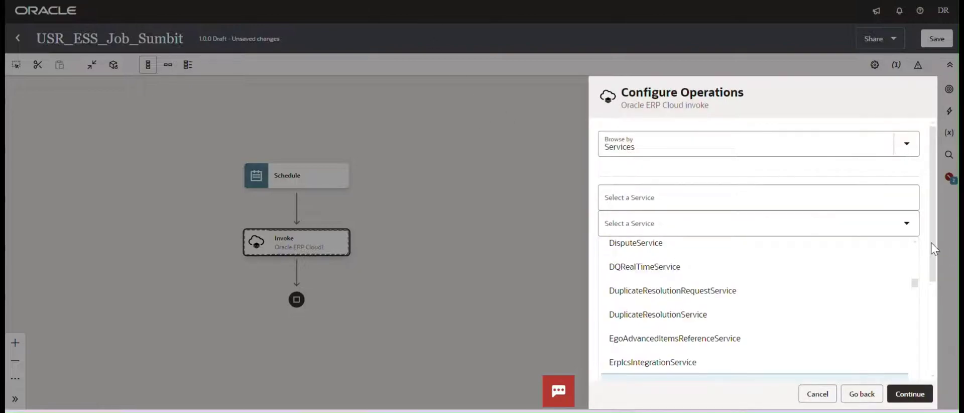
{"action": "left_click_drag", "start_coordinate": [931, 243], "coordinate": [941, 339]}
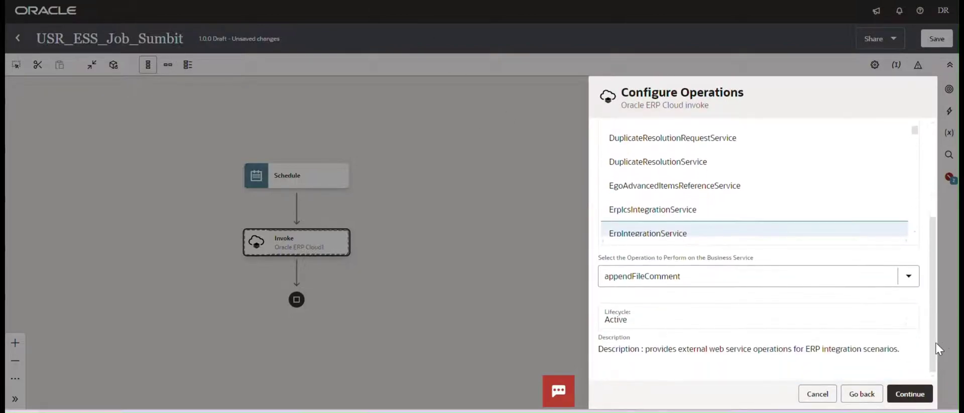
{"action": "left_click", "coordinate": [765, 277]}
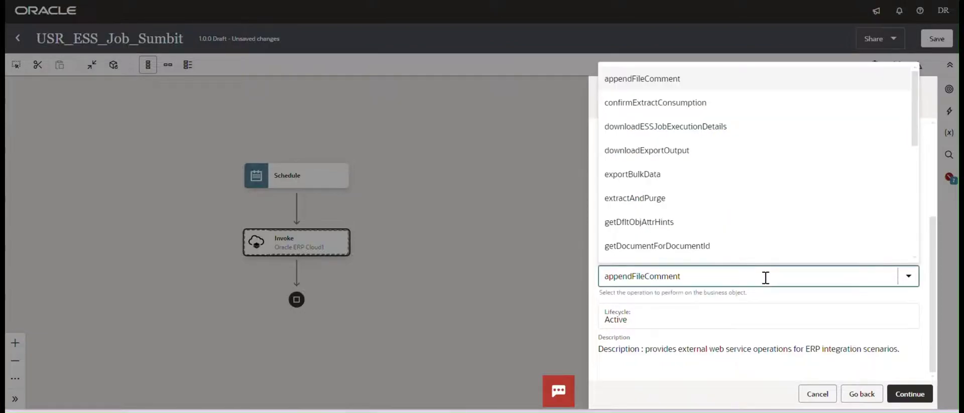
{"action": "left_click", "coordinate": [670, 181]}
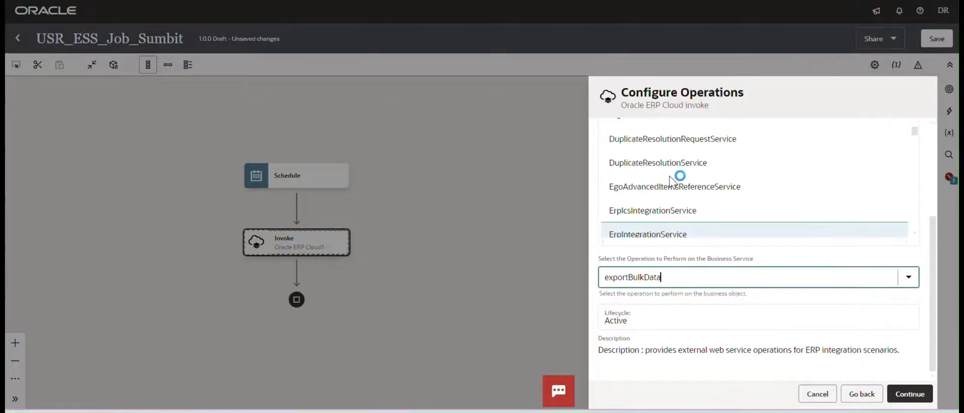
{"action": "left_click_drag", "start_coordinate": [934, 262], "coordinate": [938, 349]}
{"action": "left_click", "coordinate": [911, 394]}
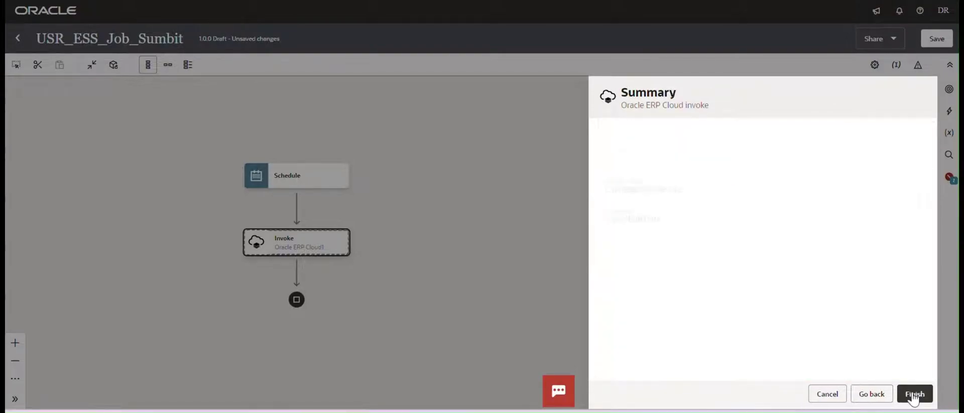
{"action": "left_click", "coordinate": [913, 396]}
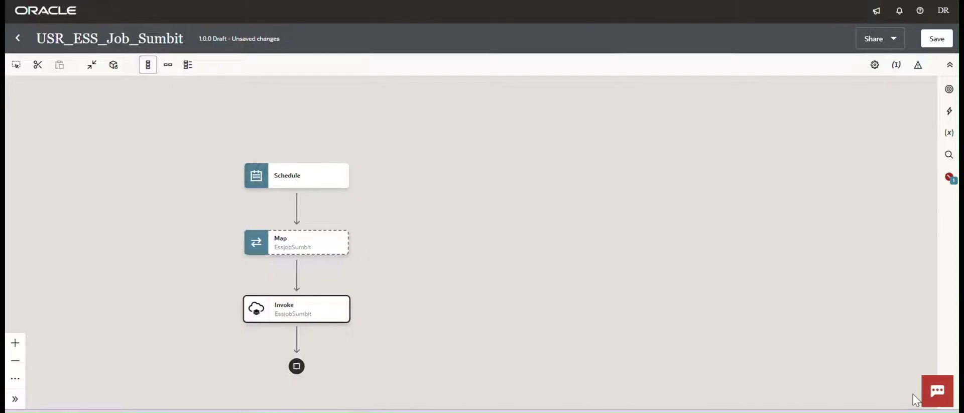
Save the integration and switch the flow to horizontal layout.
{"action": "left_click", "coordinate": [934, 41]}
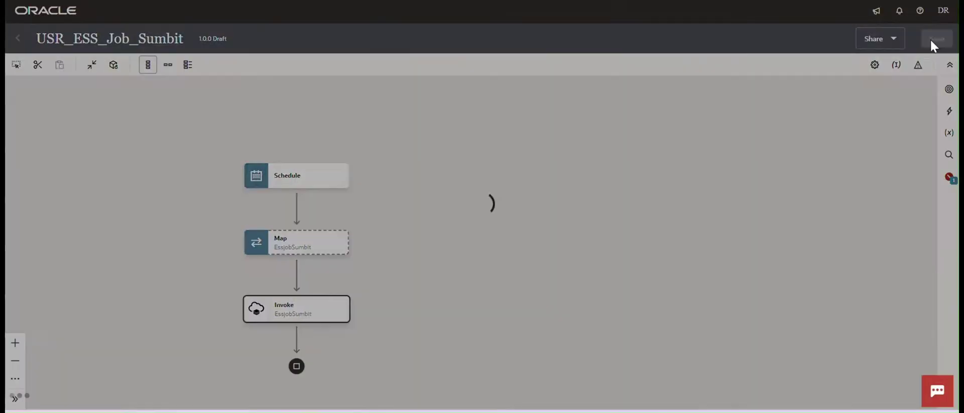
{"action": "left_click", "coordinate": [168, 65]}
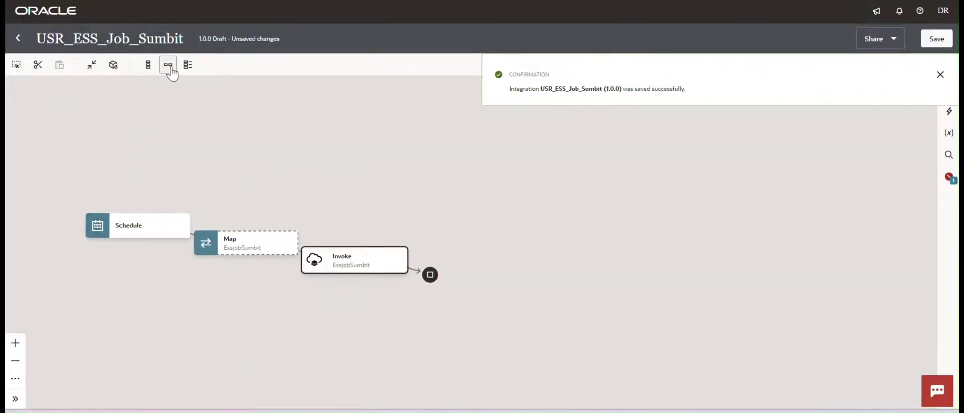
{"action": "left_click_drag", "start_coordinate": [327, 152], "coordinate": [421, 130]}
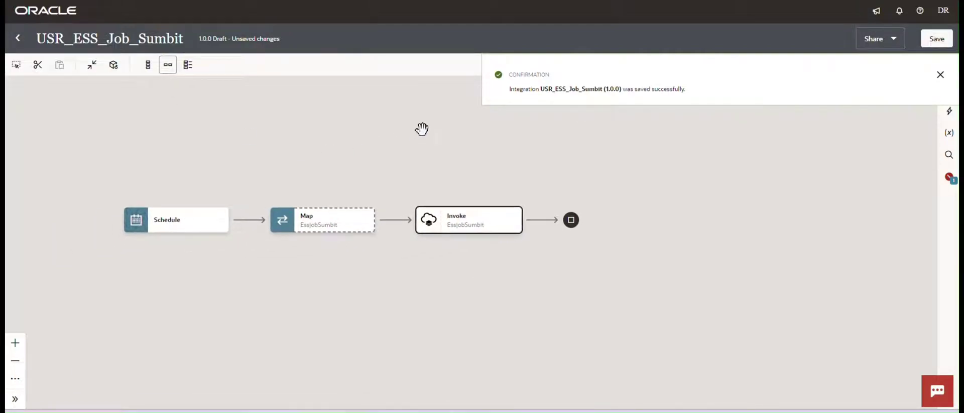
{"action": "left_click", "coordinate": [942, 75]}
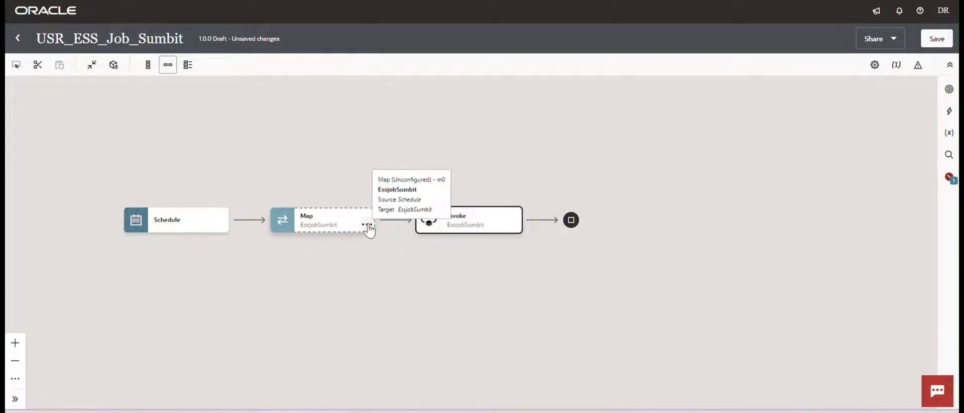
Edit the Map step, copy the job path from the notes, and create Job Name as a target node.
{"action": "left_click", "coordinate": [368, 224]}
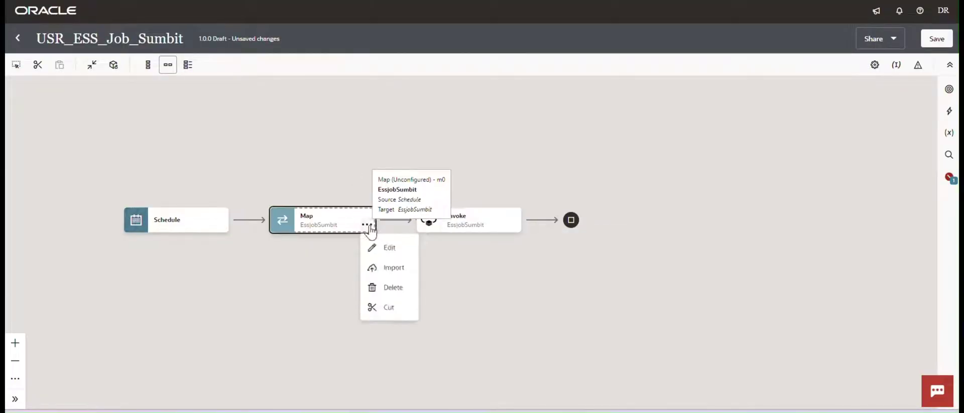
{"action": "left_click", "coordinate": [389, 248]}
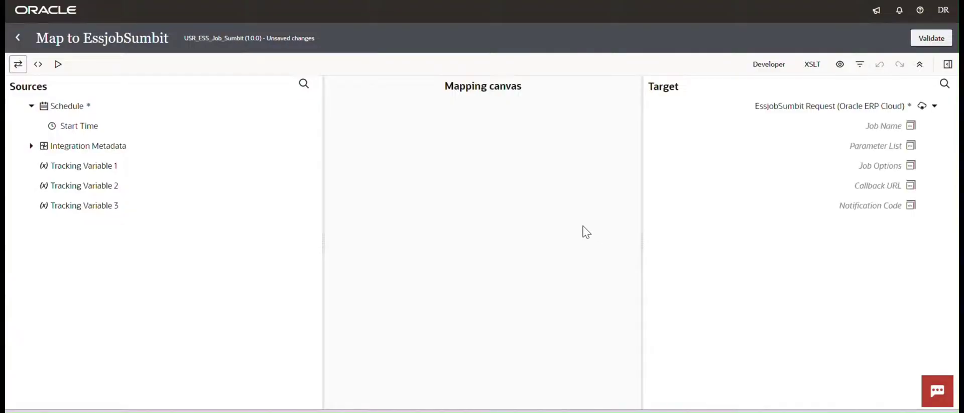
{"action": "key", "text": "alt+Tab"}
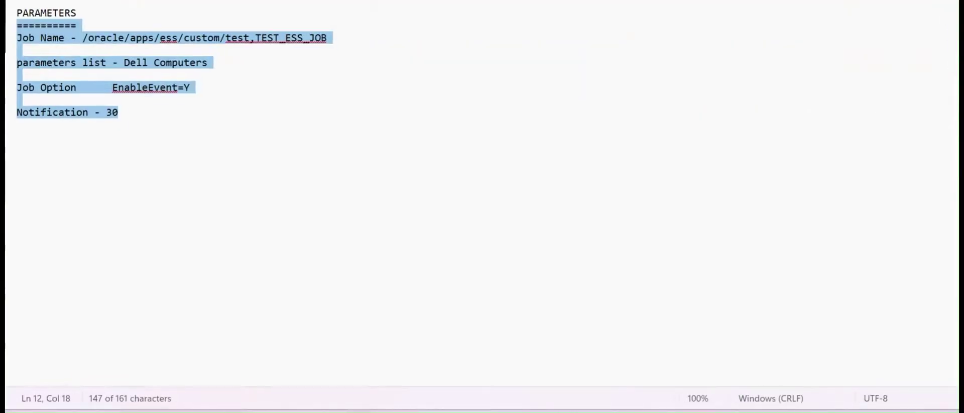
{"action": "left_click", "coordinate": [193, 159]}
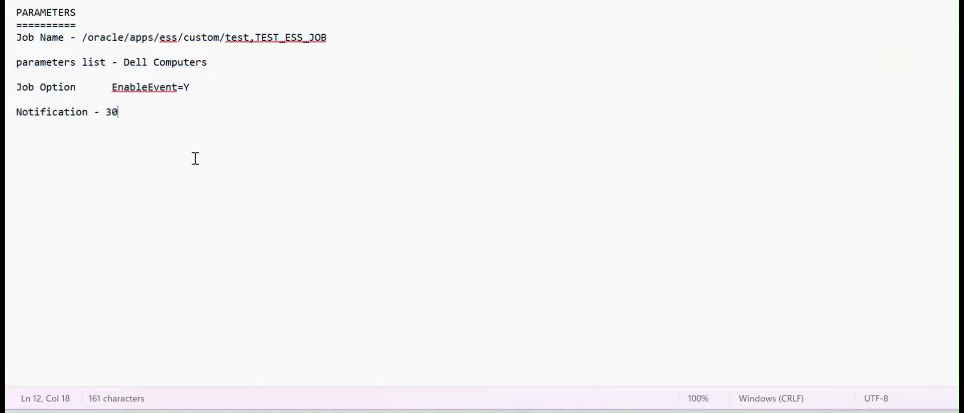
{"action": "left_click", "coordinate": [82, 37]}
{"action": "left_click_drag", "start_coordinate": [332, 37], "coordinate": [84, 41]}
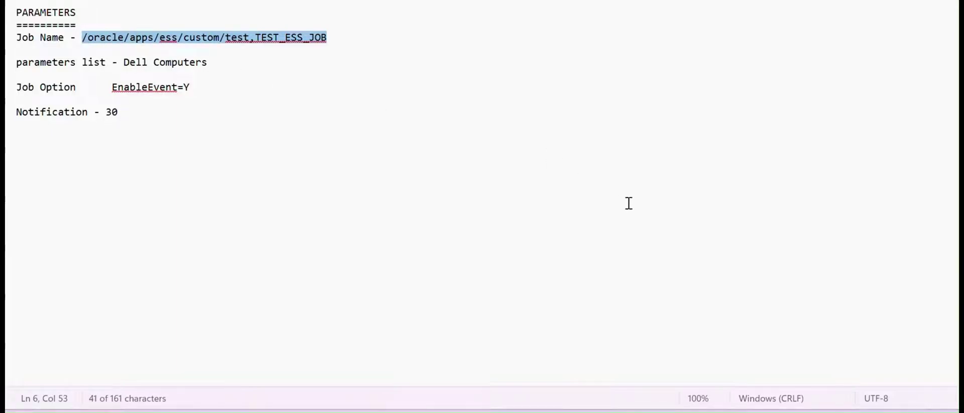
{"action": "key", "text": "alt+Tab"}
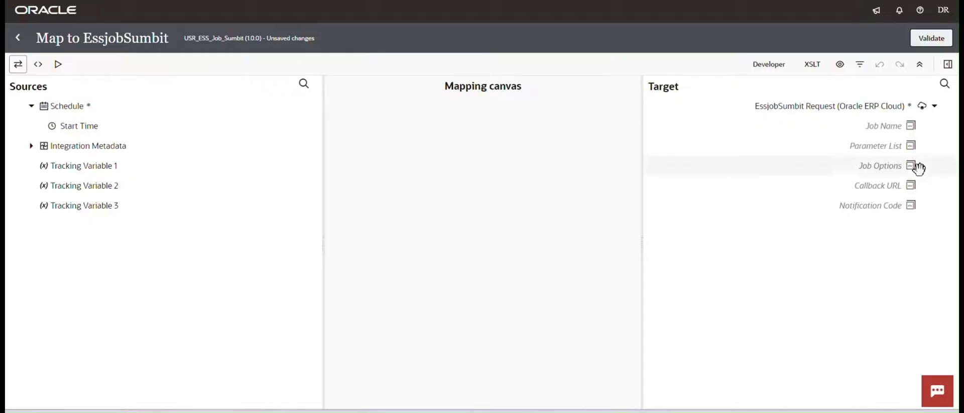
{"action": "left_click", "coordinate": [874, 129]}
{"action": "right_click", "coordinate": [875, 132]}
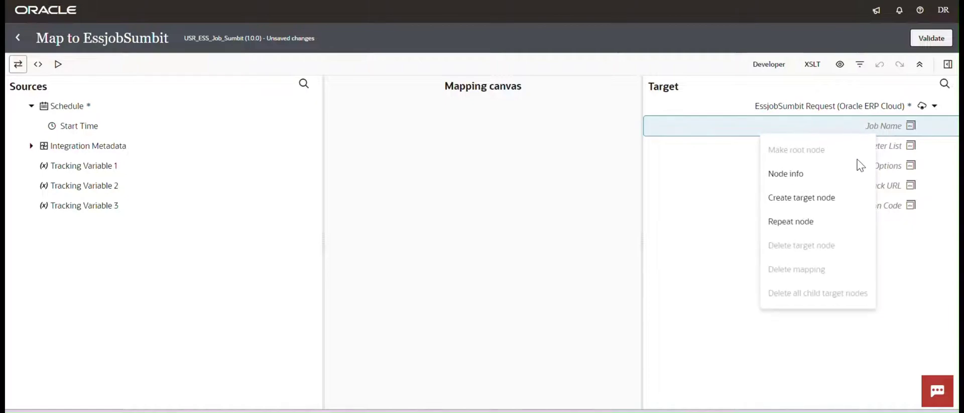
{"action": "left_click", "coordinate": [806, 196]}
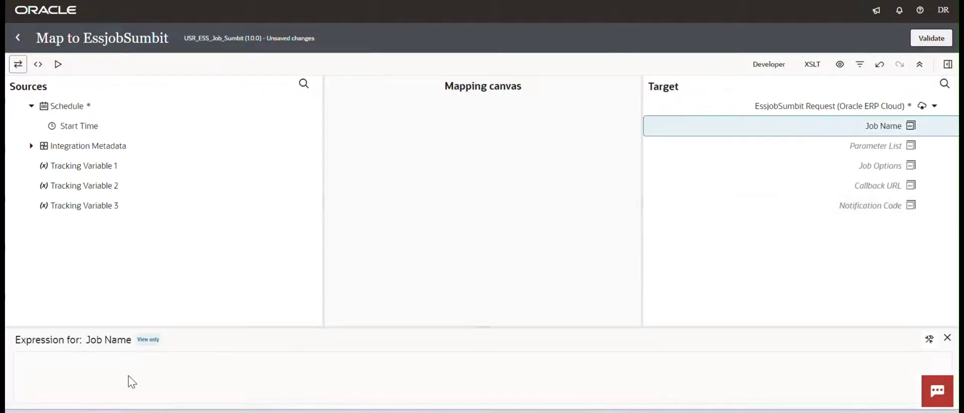
Set Job Name's expression to /oracle/apps/ess/custom/test,TEST_ESS_JOB.
{"action": "left_click", "coordinate": [154, 372]}
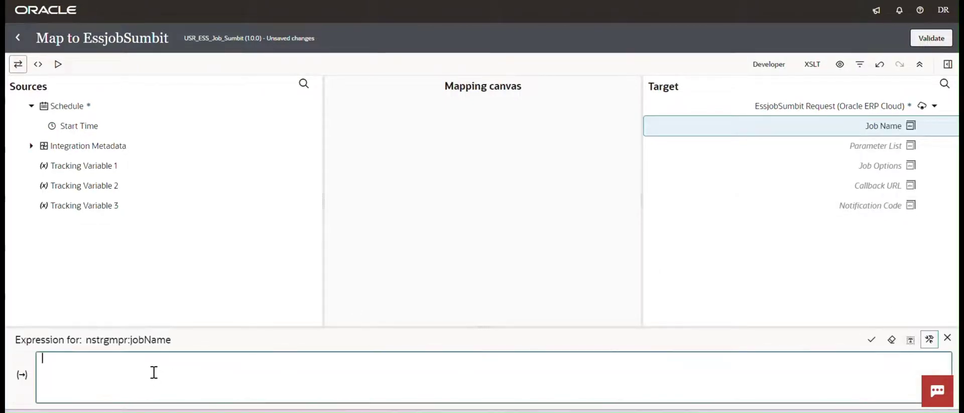
{"action": "type", "text": "'/oracle/apps/ess/custom/test,TEST_ESS_JOB'"}
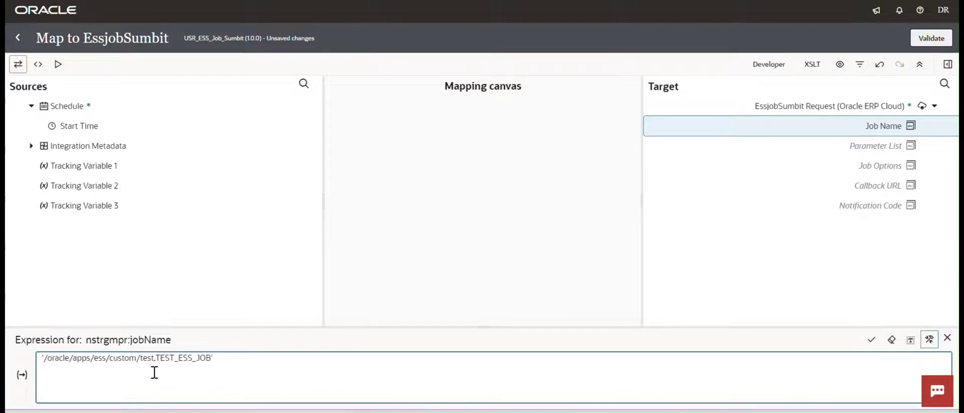
{"action": "left_click", "coordinate": [870, 339]}
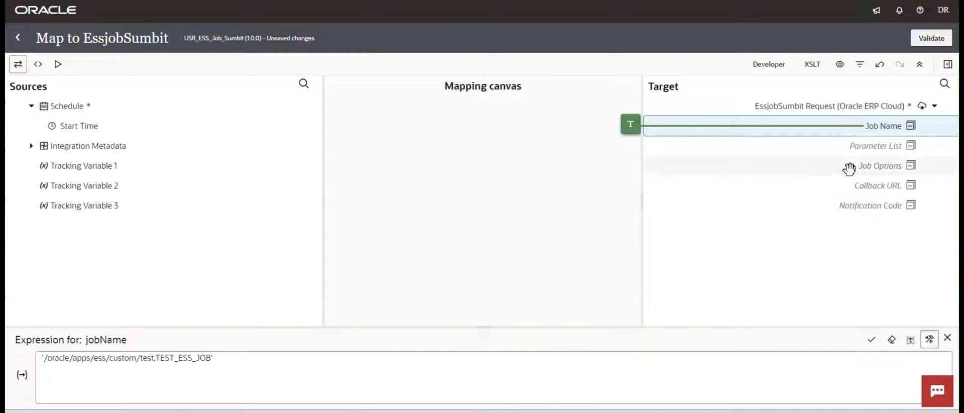
Create Parameter List as a target node and map it to 'Dell Computers'.
{"action": "right_click", "coordinate": [860, 147]}
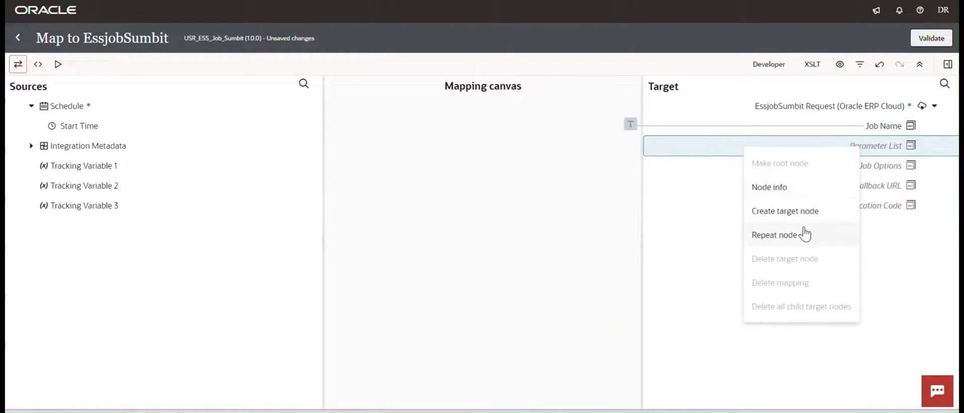
{"action": "left_click", "coordinate": [791, 211]}
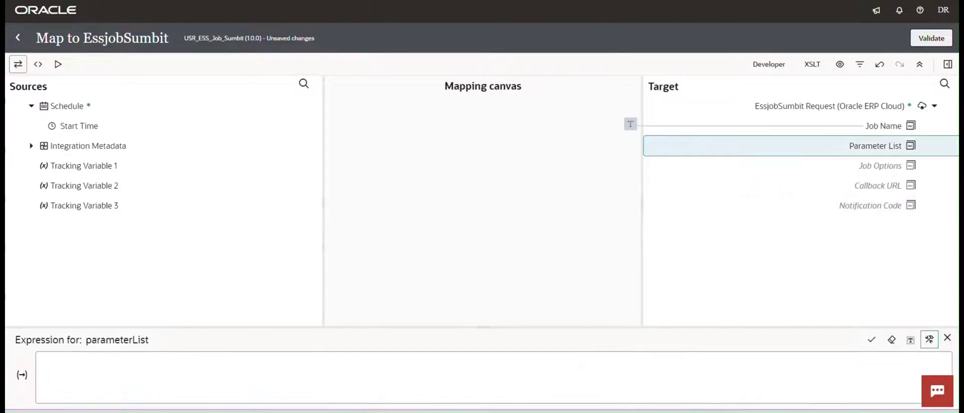
{"action": "key", "text": "alt+Tab"}
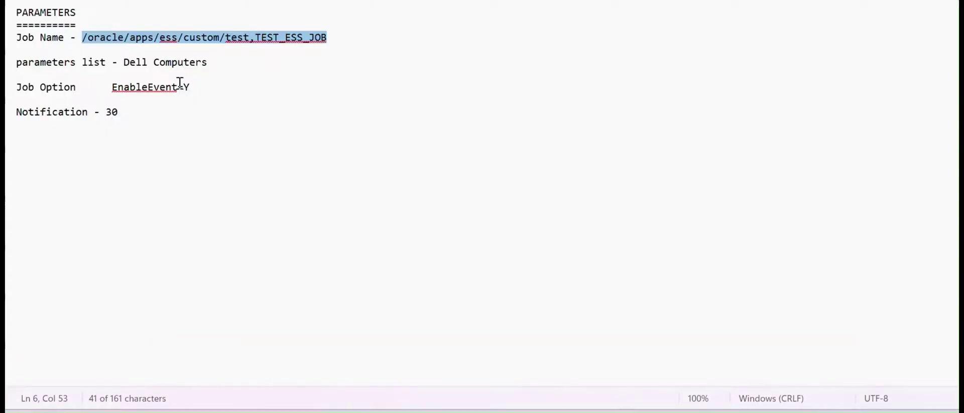
{"action": "left_click_drag", "start_coordinate": [212, 62], "coordinate": [124, 64]}
{"action": "key", "text": "ctrl+c"}
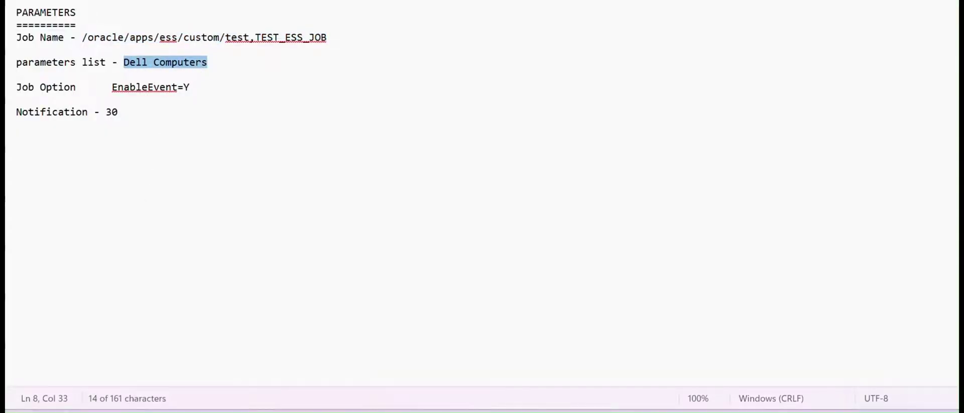
{"action": "key", "text": "alt+Tab"}
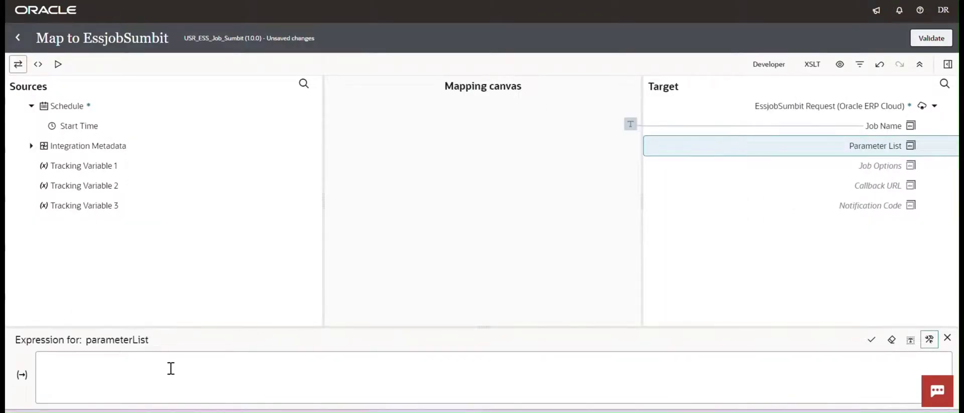
{"action": "left_click", "coordinate": [171, 368]}
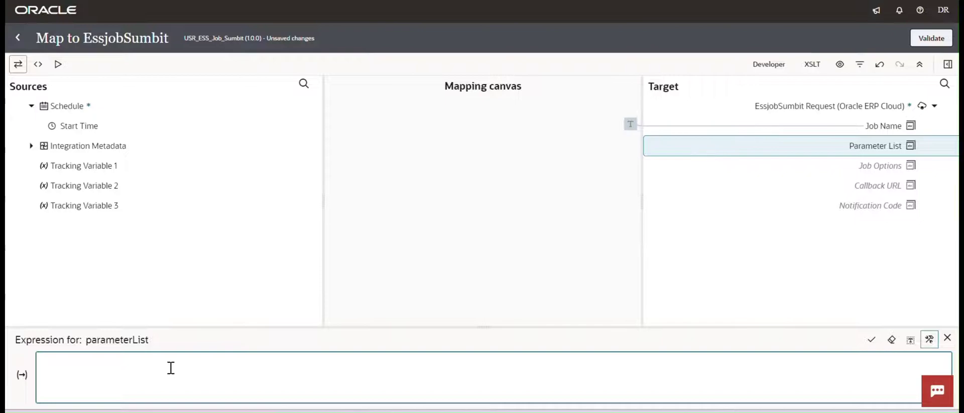
{"action": "type", "text": "'"}
{"action": "key", "text": "ctrl+v"}
{"action": "type", "text": "'"}
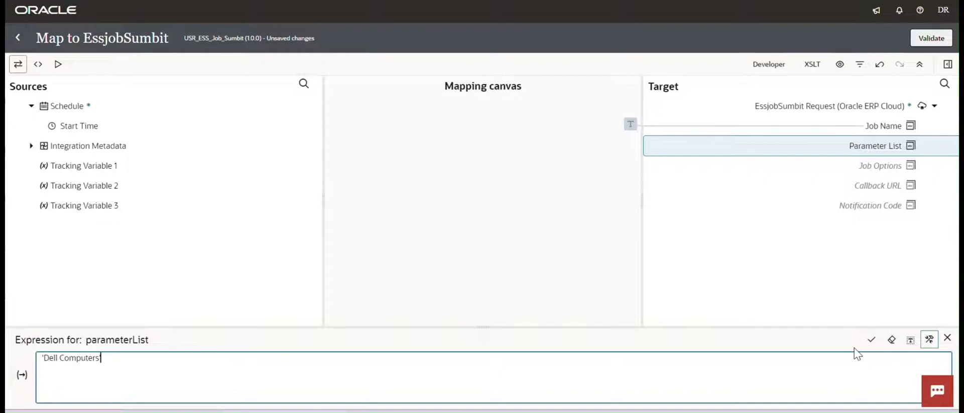
{"action": "left_click", "coordinate": [871, 340]}
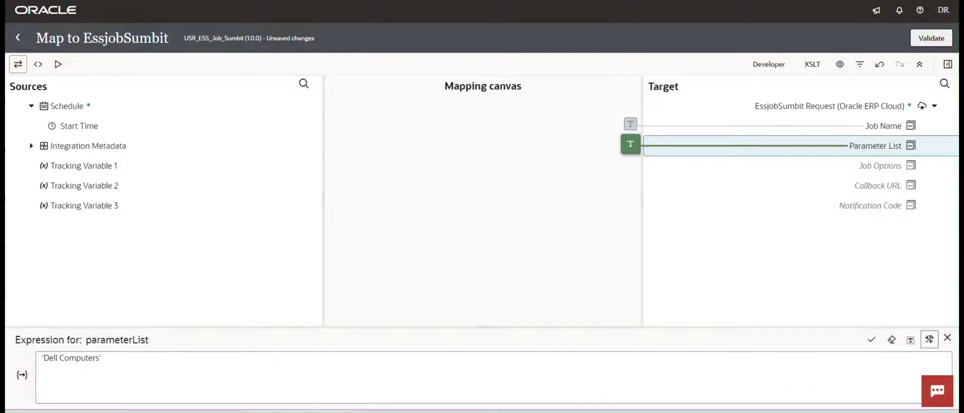
Map Job Options to 'EnableEvent=Y' and validate the mapping.
{"action": "right_click", "coordinate": [869, 170]}
{"action": "left_click", "coordinate": [818, 235]}
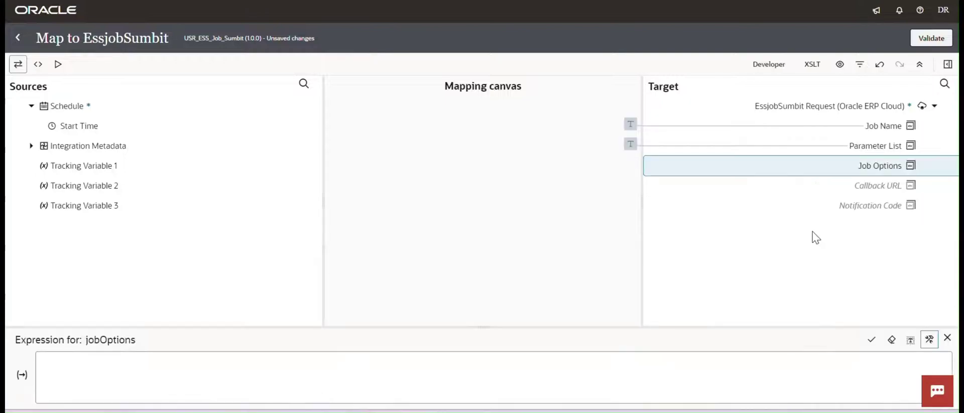
{"action": "key", "text": "alt+Tab"}
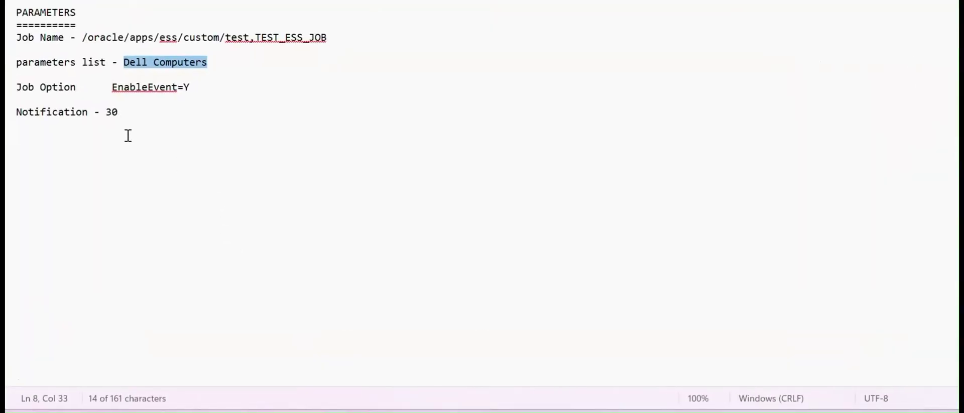
{"action": "left_click_drag", "start_coordinate": [111, 87], "coordinate": [191, 86]}
{"action": "key", "text": "ctrl+c"}
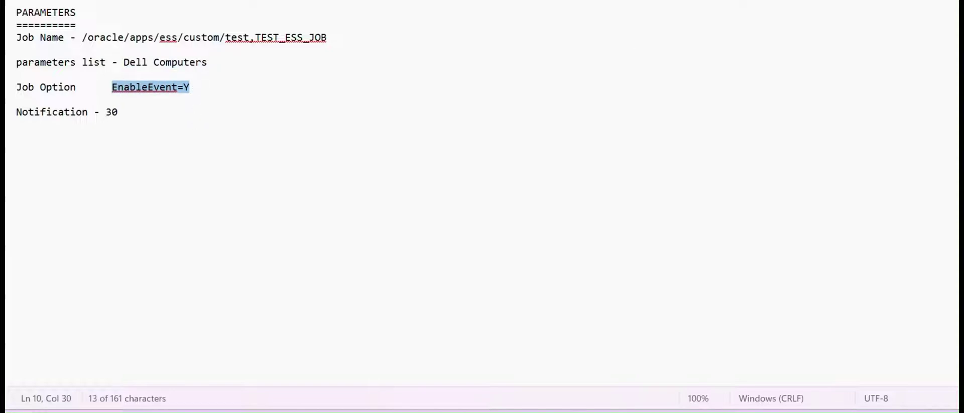
{"action": "key", "text": "alt+Tab"}
{"action": "left_click", "coordinate": [168, 369]}
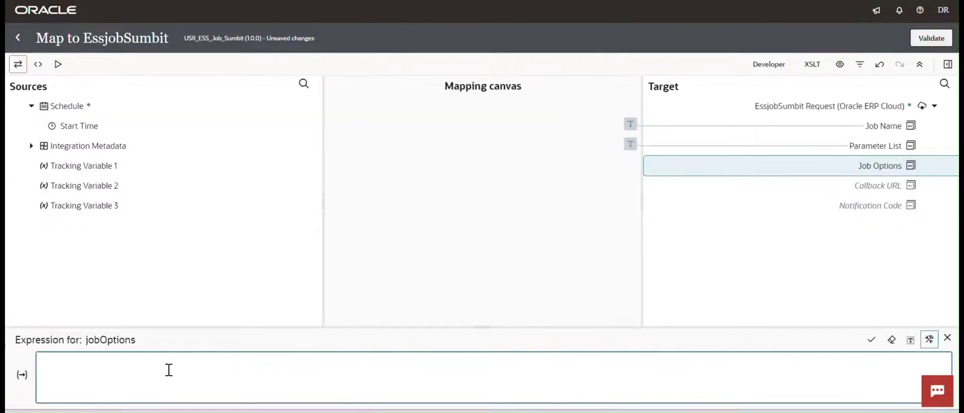
{"action": "type", "text": "'"}
{"action": "key", "text": "ctrl+v"}
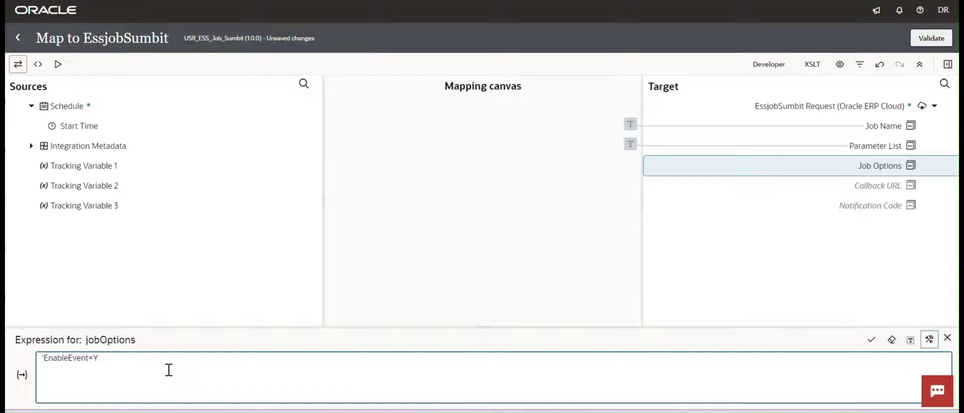
{"action": "left_click", "coordinate": [935, 39]}
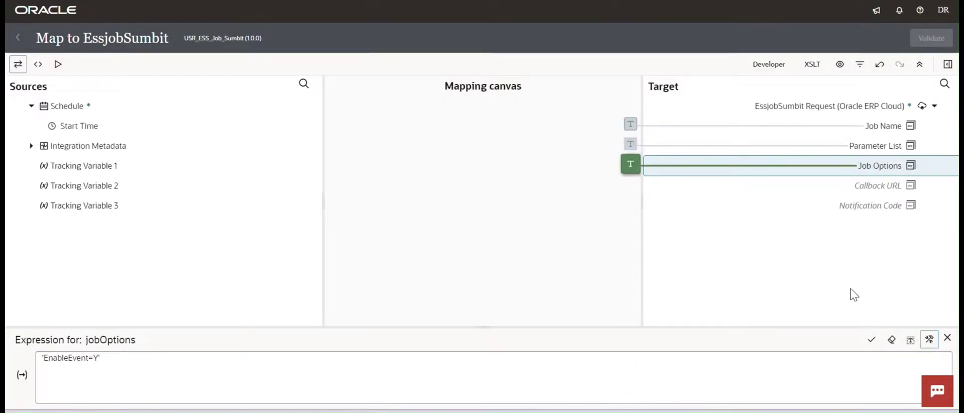
Set Notification Code to '30', removing the duplicate node, and validate the mapping again.
{"action": "right_click", "coordinate": [848, 211]}
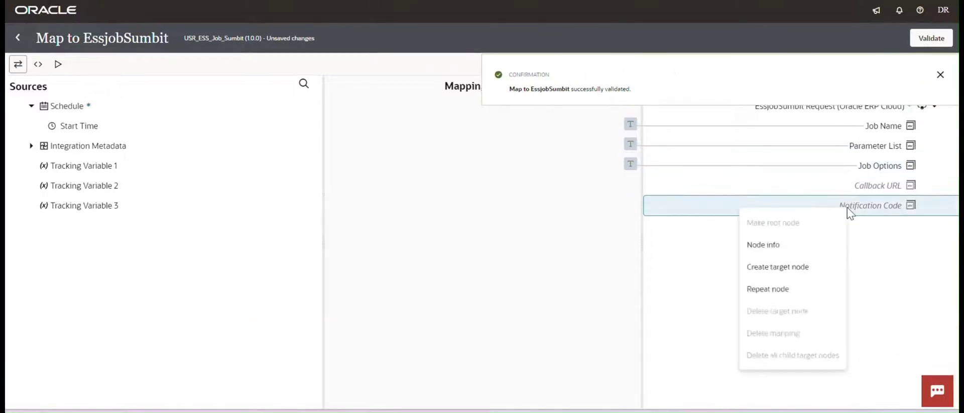
{"action": "left_click", "coordinate": [770, 297]}
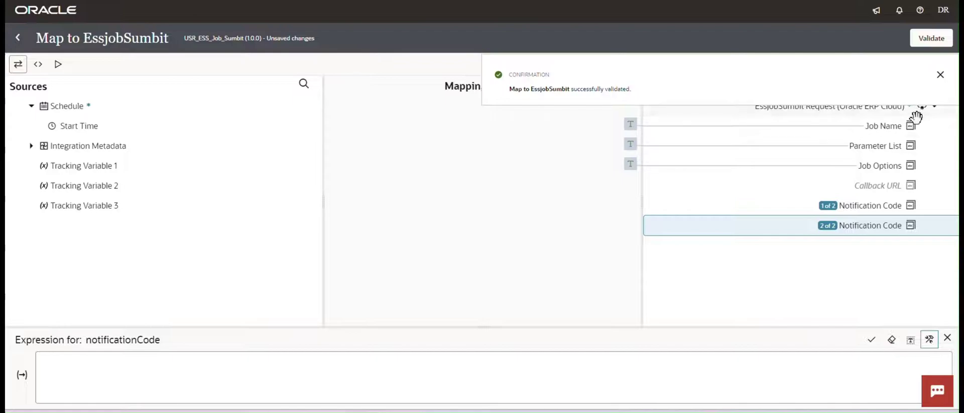
{"action": "left_click", "coordinate": [940, 74]}
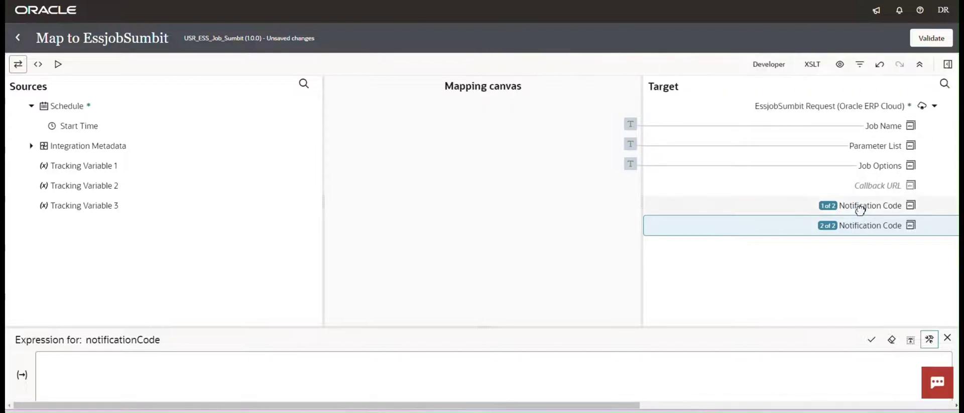
{"action": "right_click", "coordinate": [859, 210]}
{"action": "left_click", "coordinate": [812, 324]}
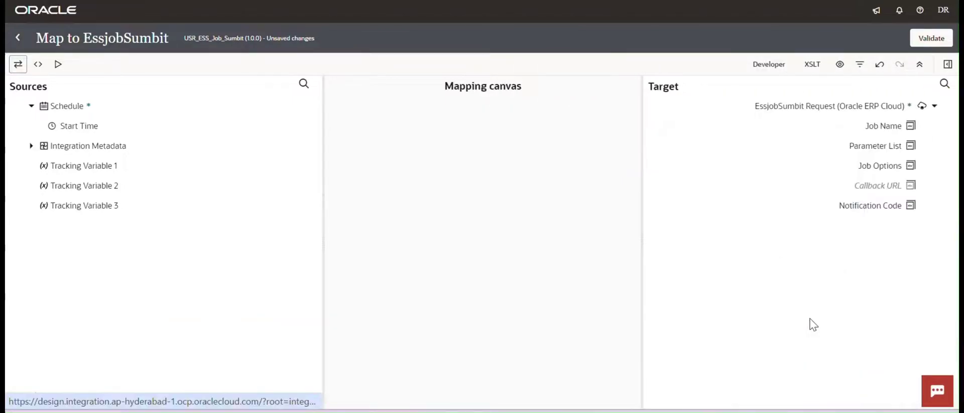
{"action": "left_click", "coordinate": [861, 204]}
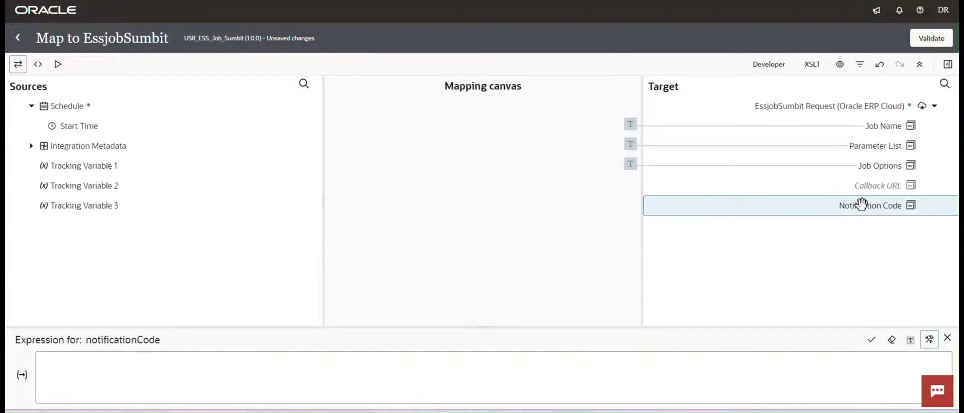
{"action": "right_click", "coordinate": [861, 205]}
{"action": "left_click", "coordinate": [138, 364]}
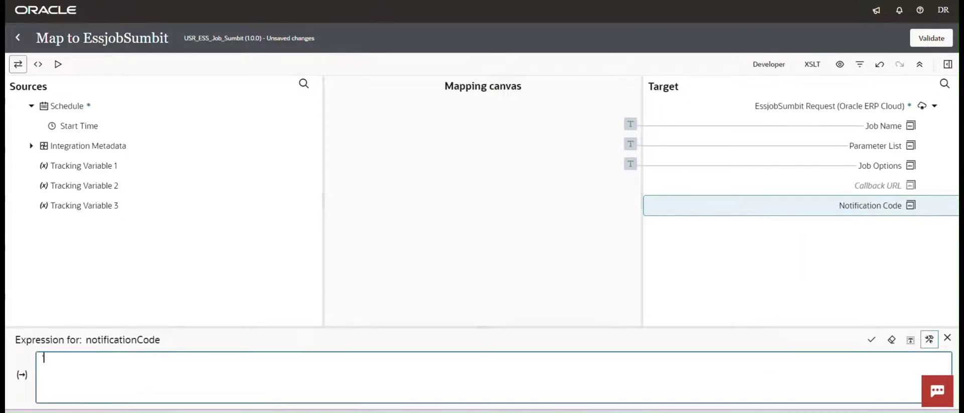
{"action": "key", "text": "alt+Tab"}
{"action": "key", "text": "alt+Tab"}
{"action": "left_click", "coordinate": [871, 340]}
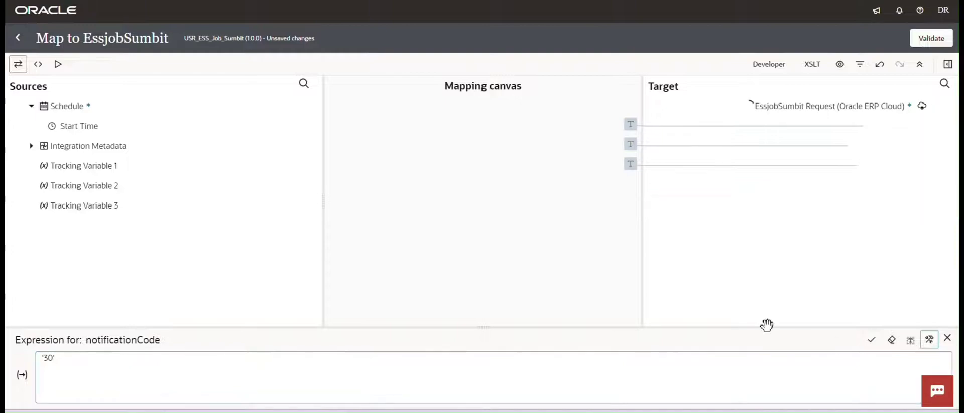
{"action": "left_click", "coordinate": [947, 337]}
{"action": "left_click", "coordinate": [929, 38]}
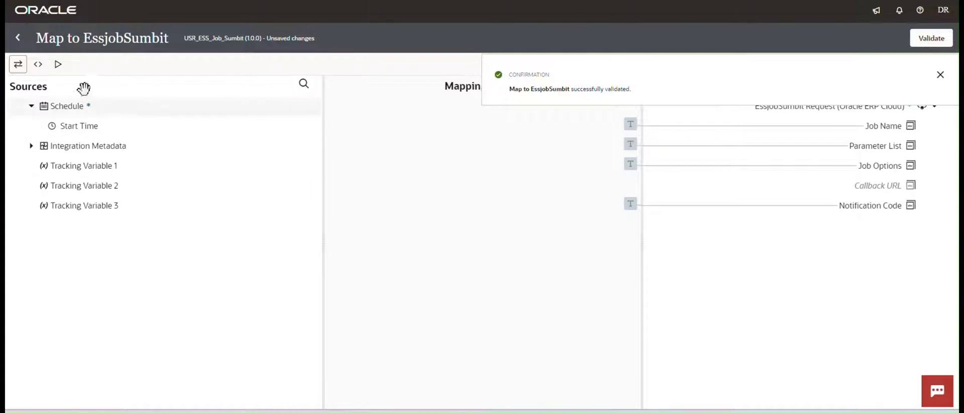
Return from the mapper to the flow and save the integration.
{"action": "left_click", "coordinate": [18, 38]}
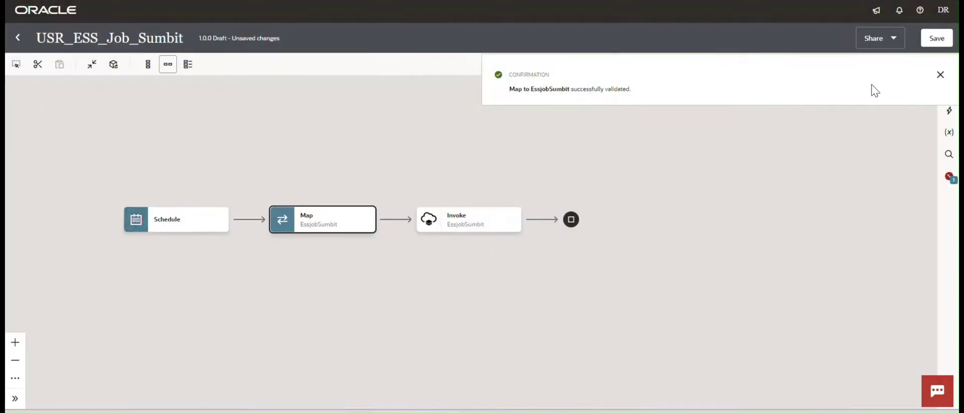
{"action": "left_click", "coordinate": [940, 75]}
{"action": "left_click", "coordinate": [936, 38]}
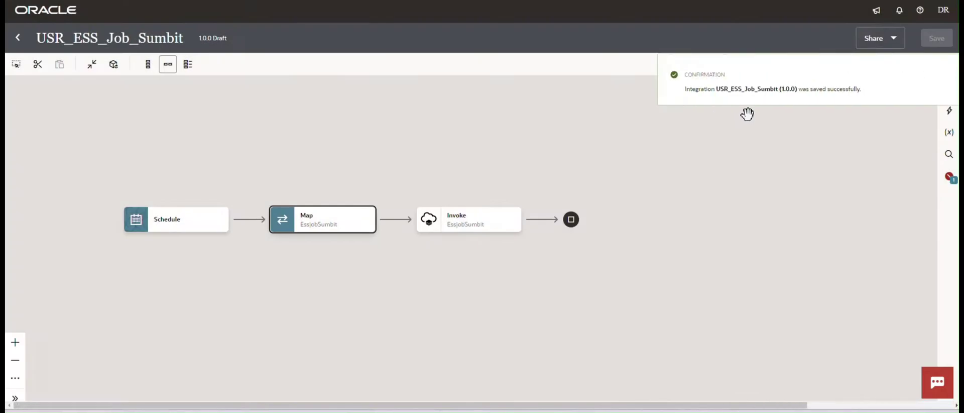
{"action": "left_click", "coordinate": [940, 75]}
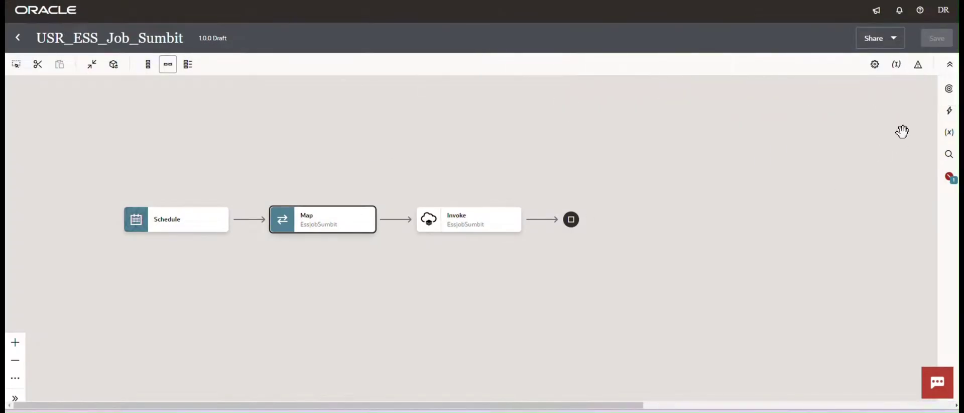
Make startTime the primary business identifier, save, and close the integration.
{"action": "left_click", "coordinate": [18, 38]}
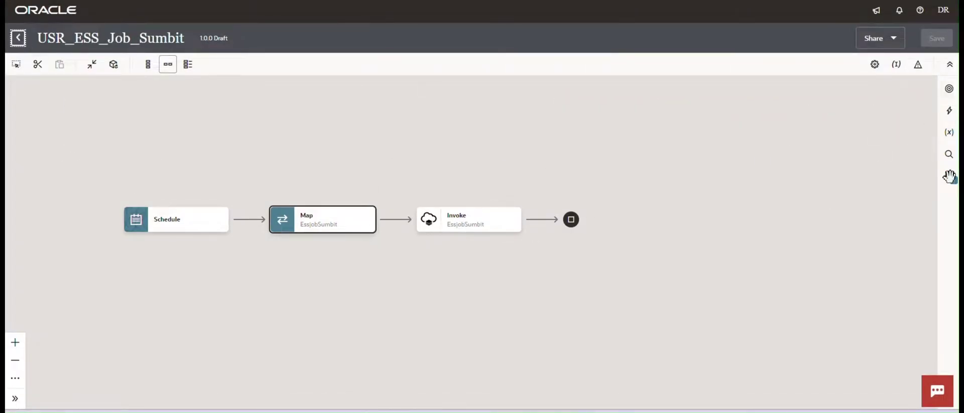
{"action": "left_click", "coordinate": [896, 65]}
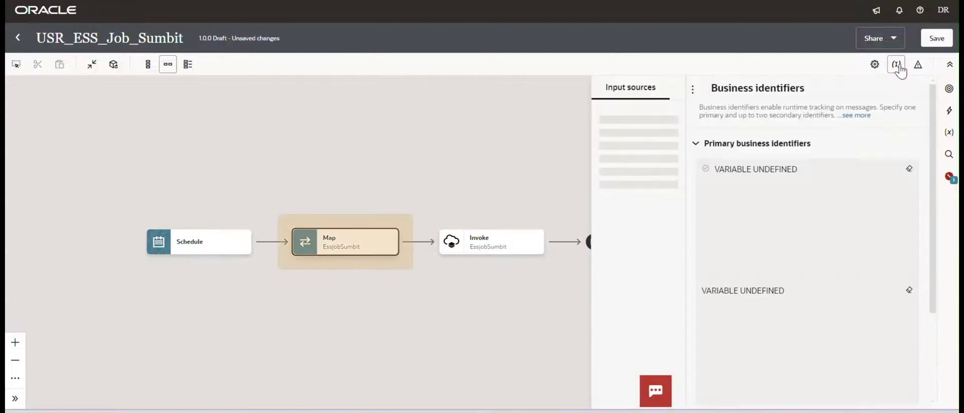
{"action": "left_click_drag", "start_coordinate": [547, 158], "coordinate": [738, 223]}
{"action": "left_click", "coordinate": [937, 38]}
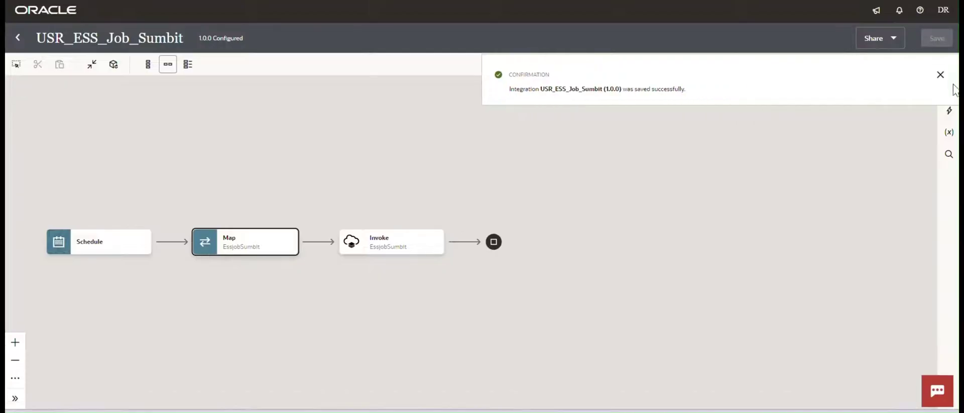
{"action": "left_click", "coordinate": [940, 74]}
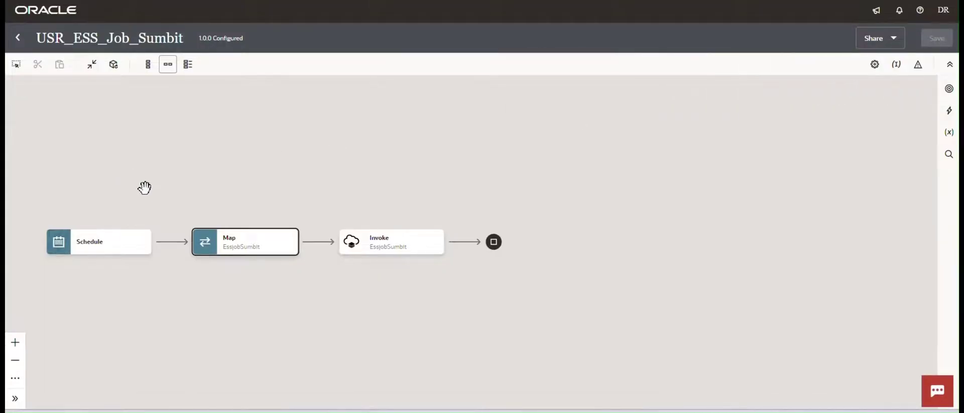
{"action": "left_click_drag", "start_coordinate": [142, 159], "coordinate": [234, 159]}
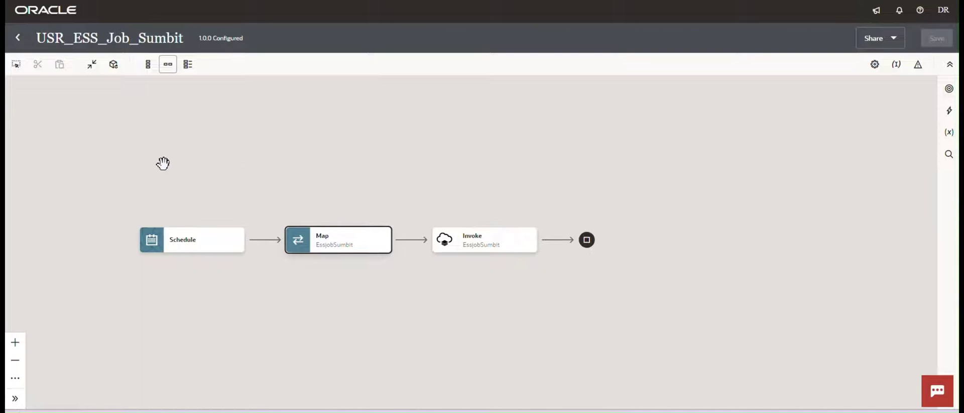
{"action": "left_click", "coordinate": [17, 38]}
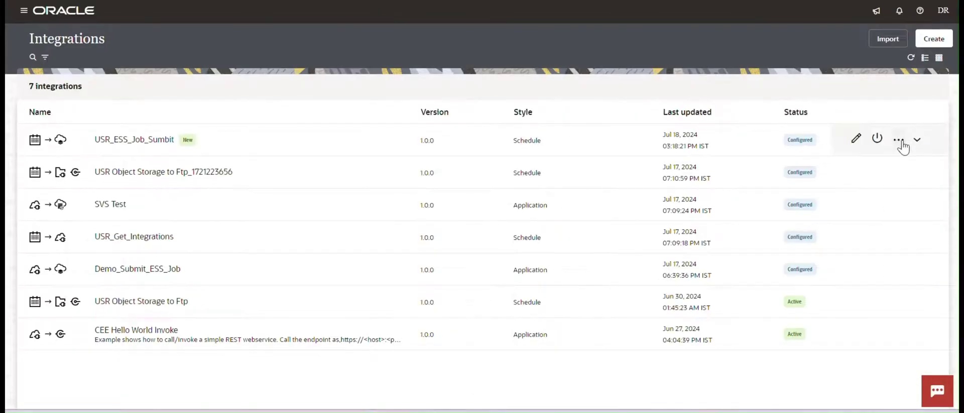
Activate USR_ESS_Job_Sumbit with Debug tracing and refresh until it shows Active.
{"action": "left_click", "coordinate": [898, 143]}
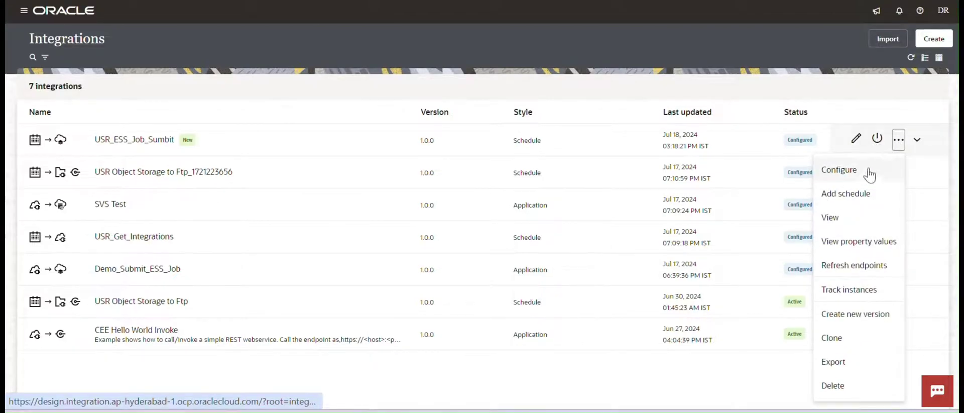
{"action": "left_click", "coordinate": [876, 138]}
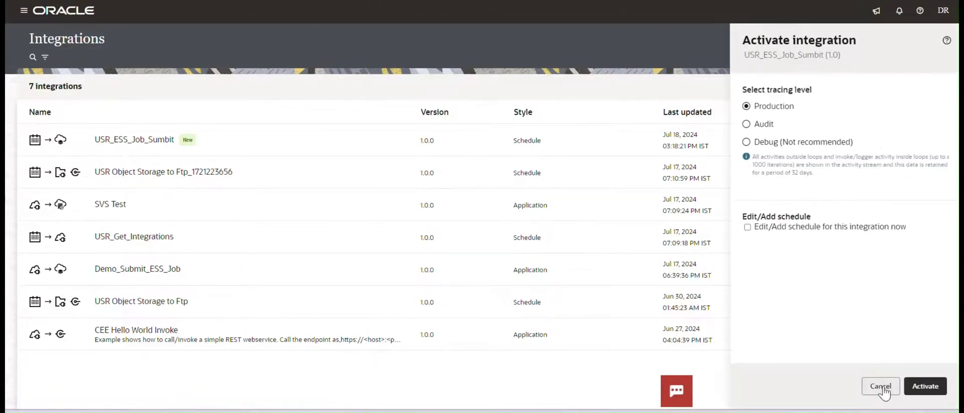
{"action": "left_click", "coordinate": [747, 142]}
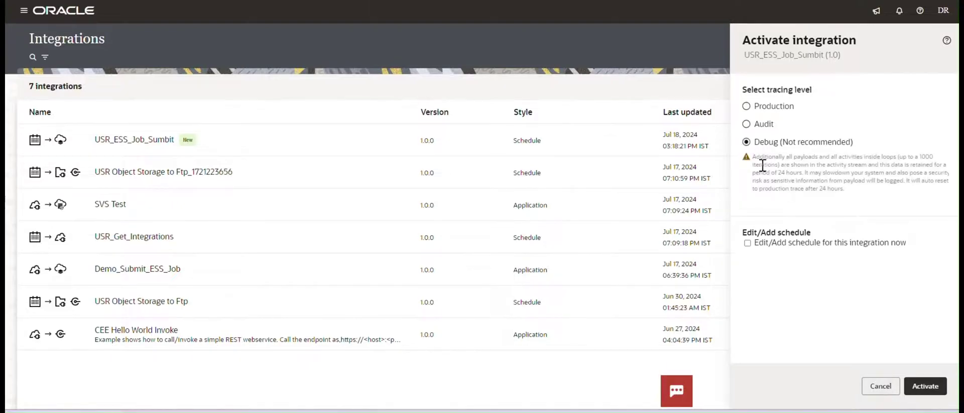
{"action": "left_click", "coordinate": [925, 386]}
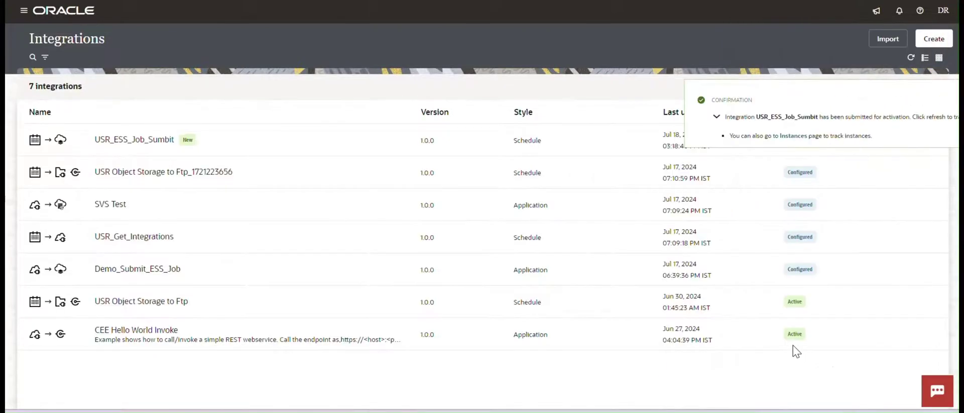
{"action": "left_click", "coordinate": [950, 103]}
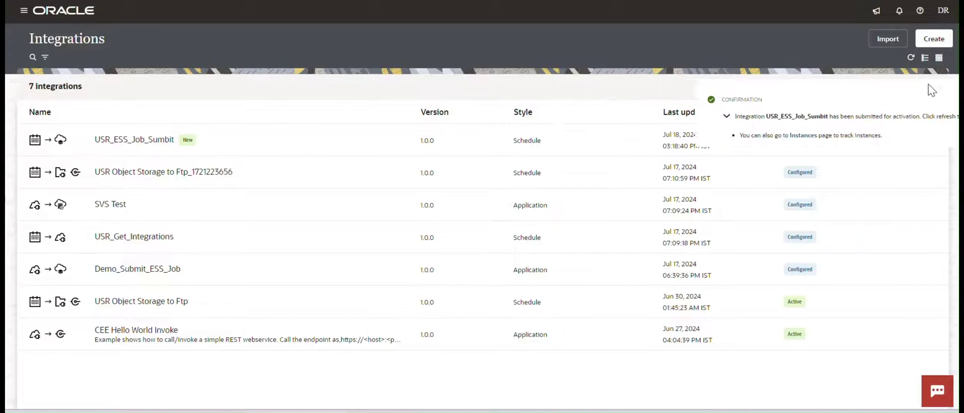
{"action": "left_click", "coordinate": [910, 57]}
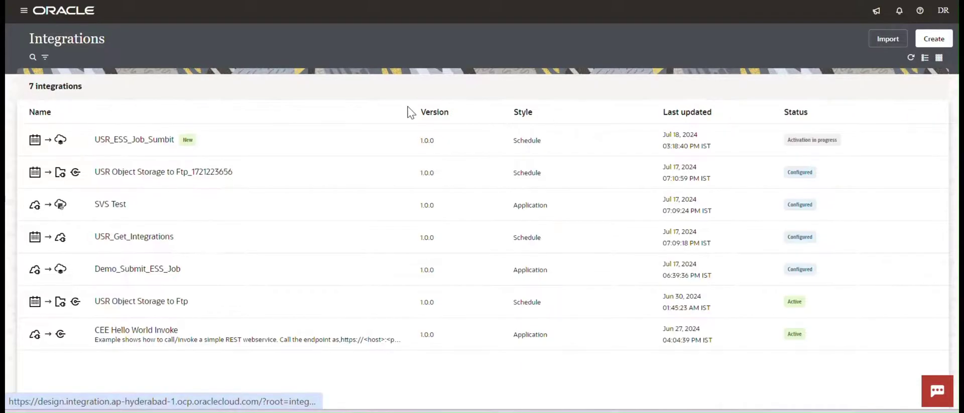
{"action": "mouse_move", "coordinate": [153, 143]}
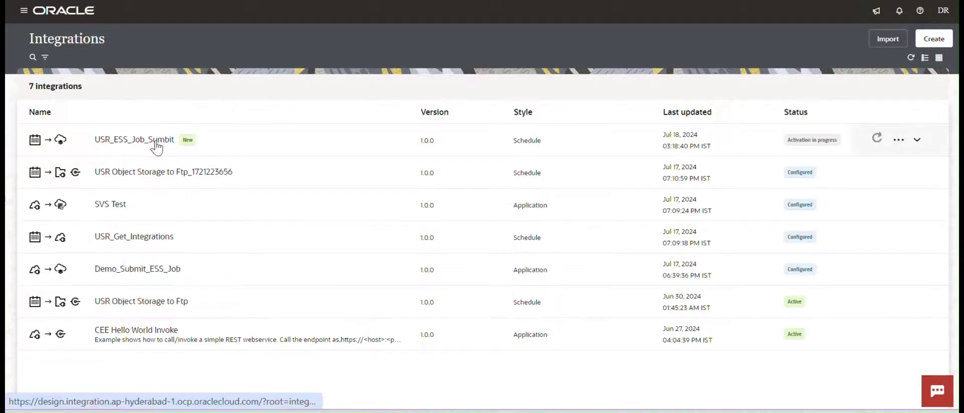
{"action": "left_click", "coordinate": [876, 138]}
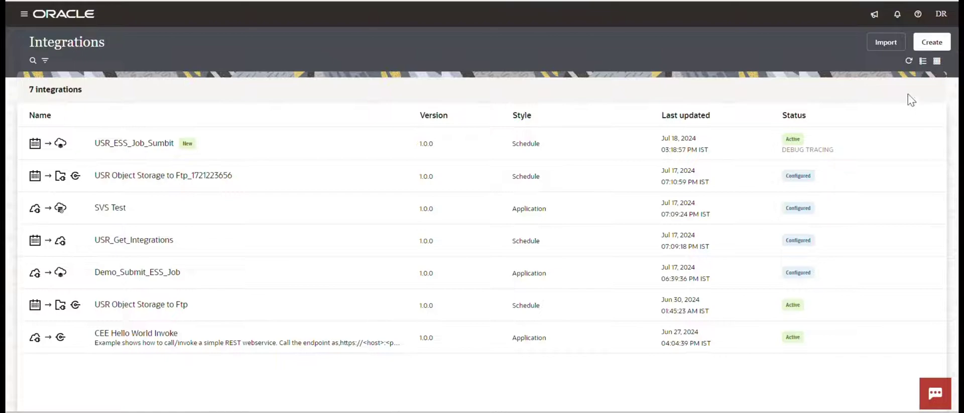
Create a new application-triggered integration named USR_ESS_Job_Event.
{"action": "left_click", "coordinate": [932, 43]}
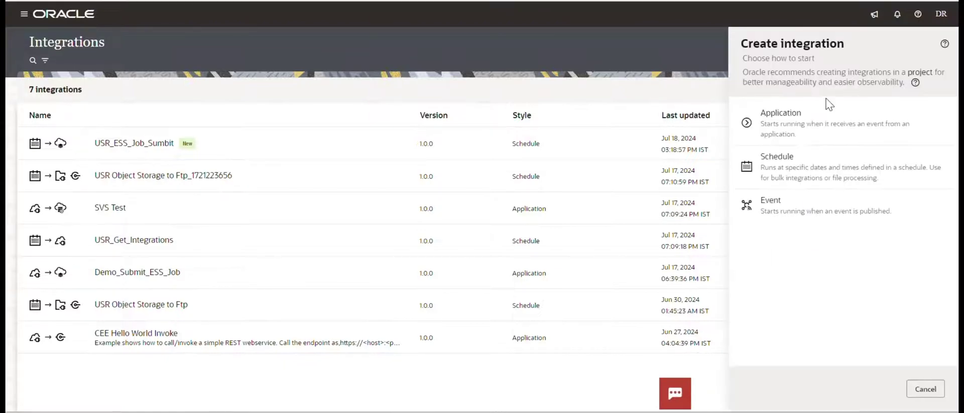
{"action": "left_click", "coordinate": [789, 144]}
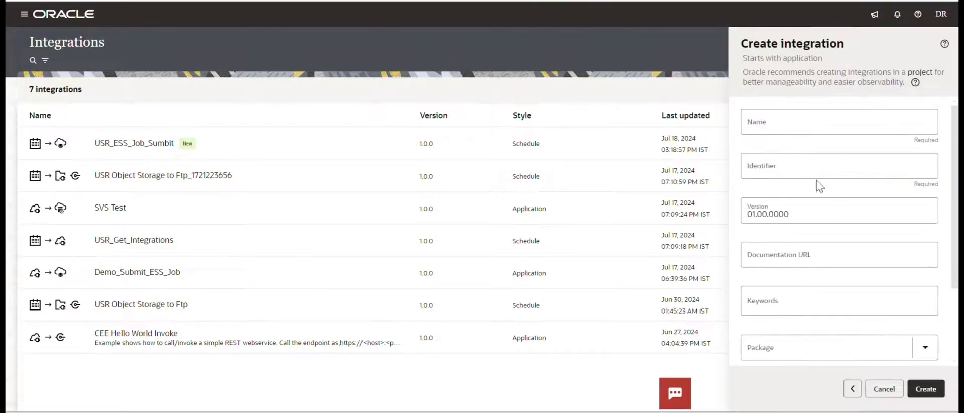
{"action": "left_click", "coordinate": [762, 130]}
{"action": "type", "text": "US"}
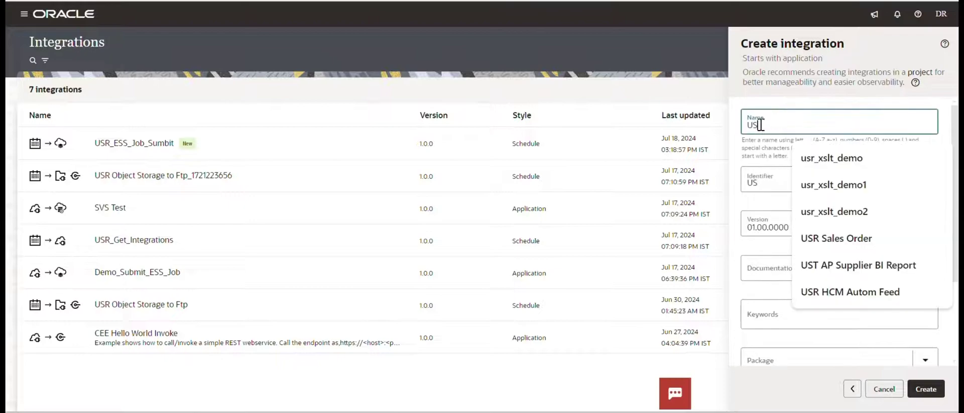
{"action": "type", "text": "R_ESS"}
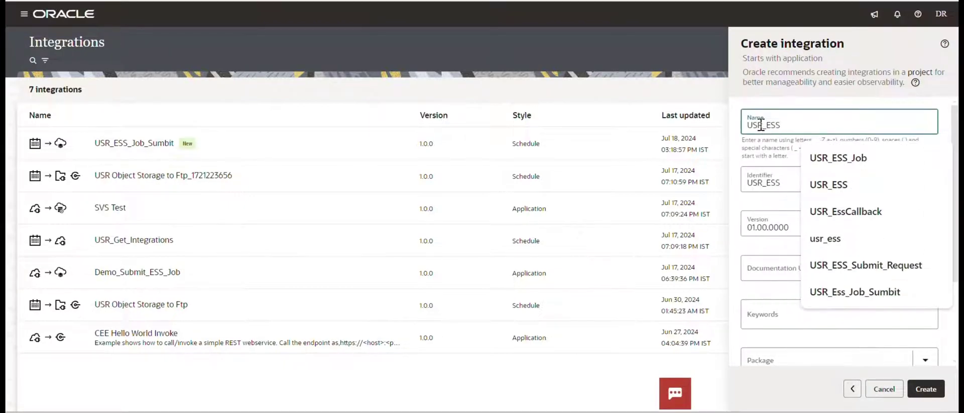
{"action": "type", "text": "_Job"}
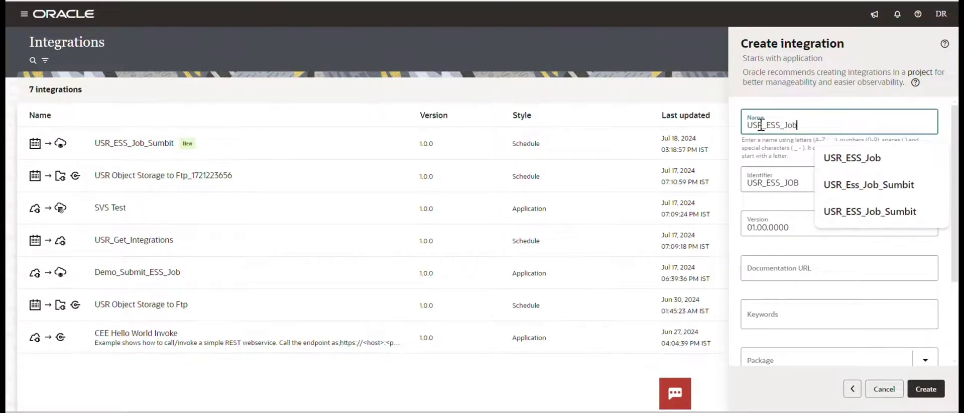
{"action": "type", "text": "_EV"}
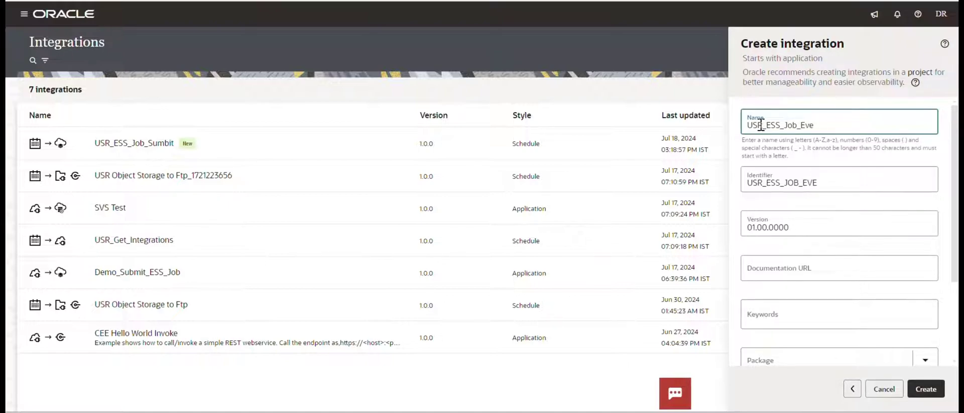
{"action": "key", "text": "Tab"}
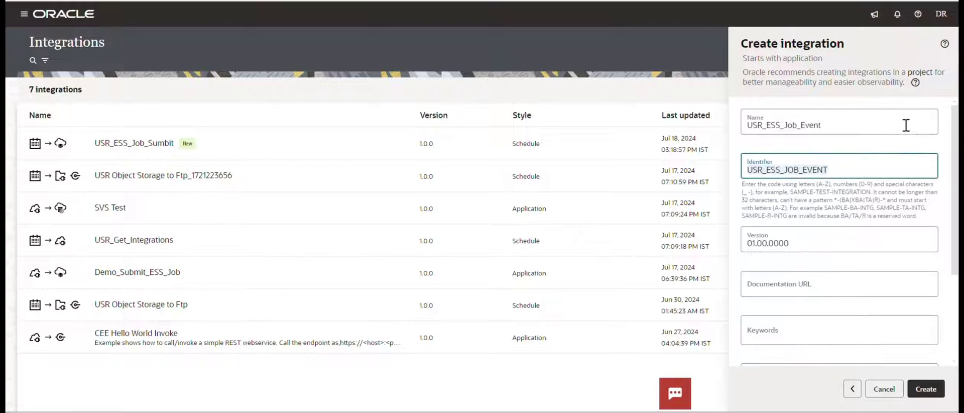
{"action": "left_click", "coordinate": [933, 386]}
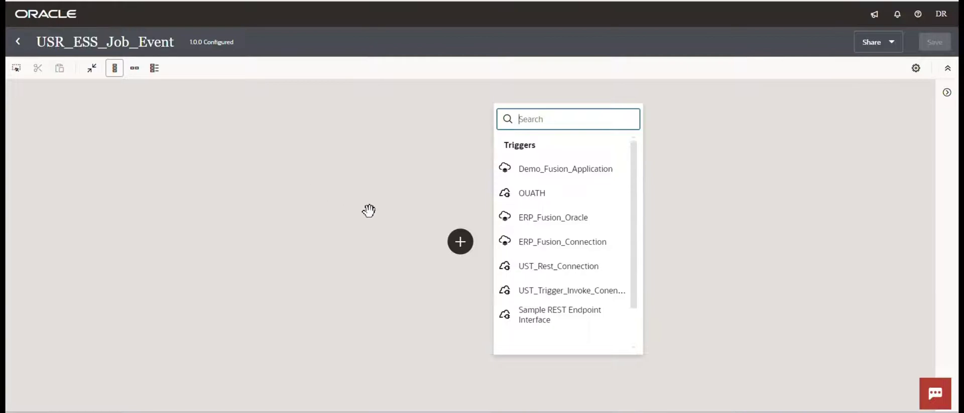
Use ERP_Fusion_Oracle as the trigger connection with endpoint name receiveEvent.
{"action": "left_click", "coordinate": [549, 221]}
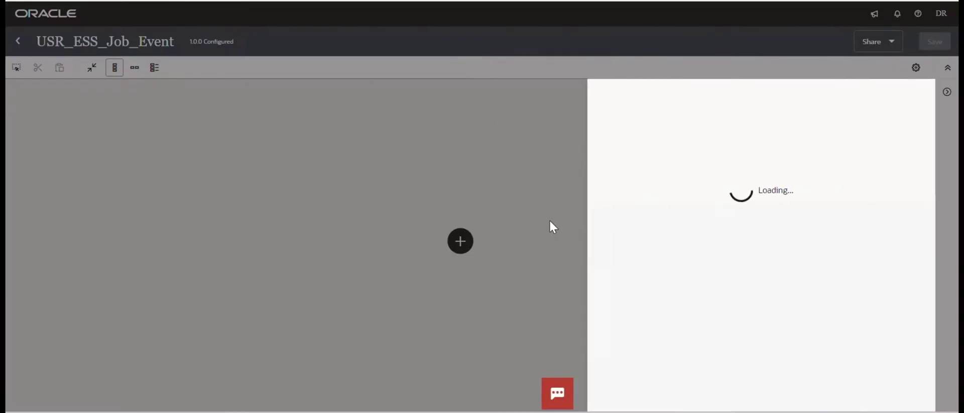
{"action": "left_click", "coordinate": [625, 151]}
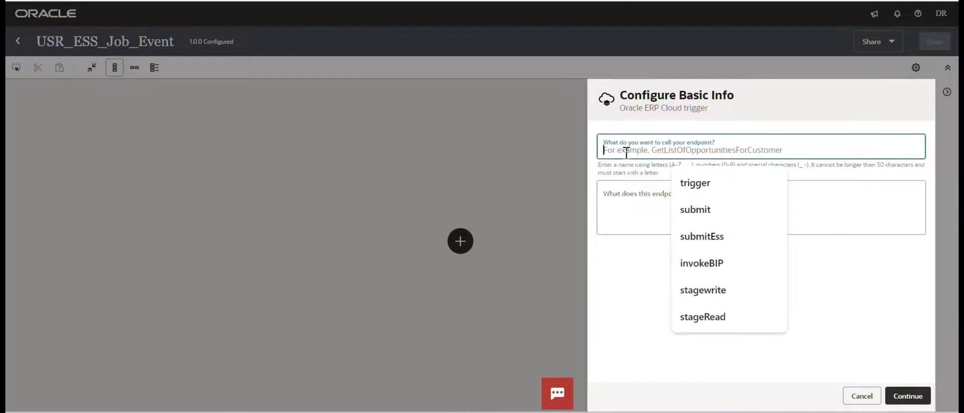
{"action": "type", "text": "Rec"}
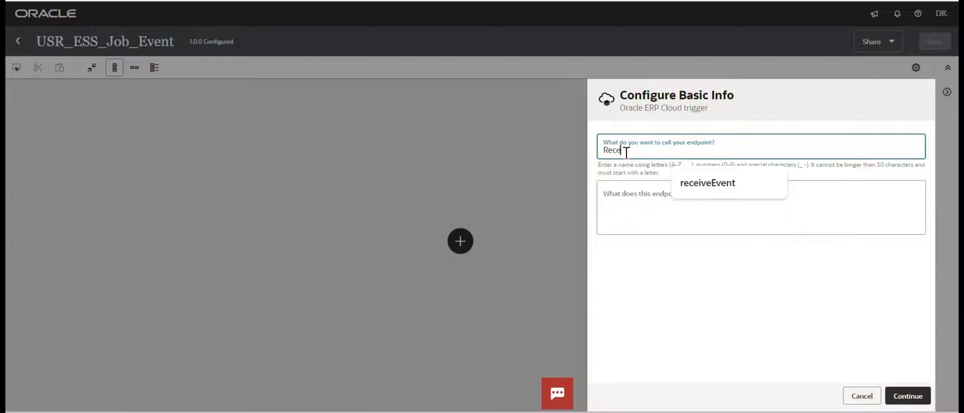
{"action": "type", "text": "eEvent"}
{"action": "left_click", "coordinate": [706, 187]}
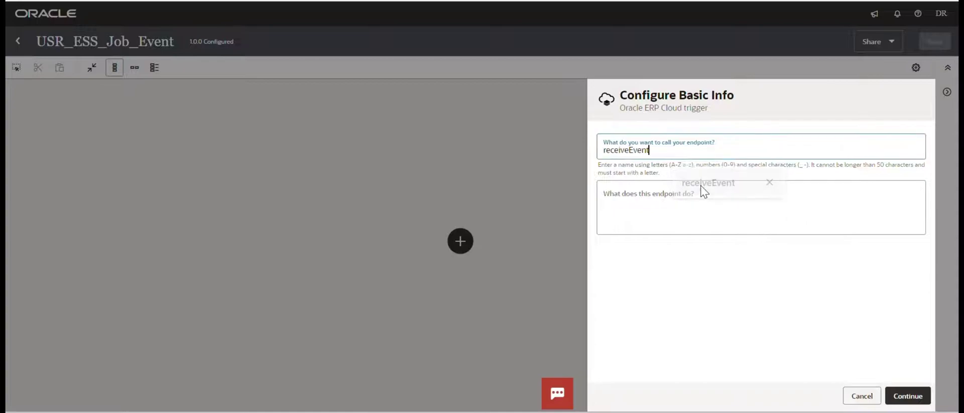
{"action": "left_click", "coordinate": [906, 396]}
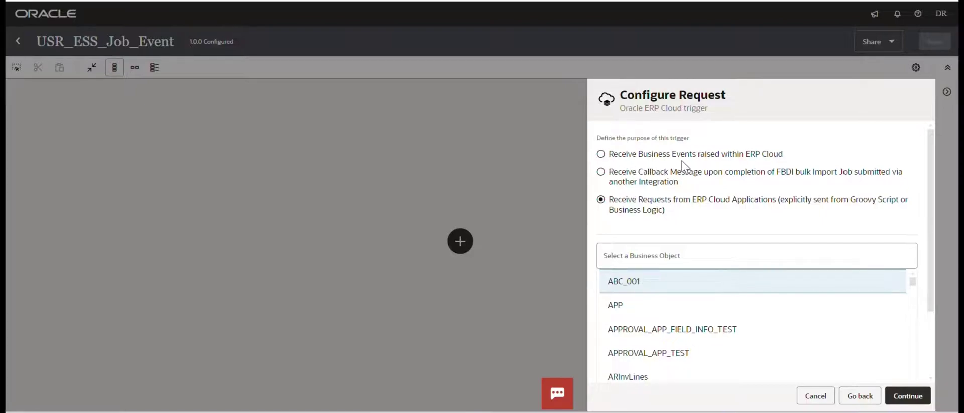
Subscribe the trigger to the ERP Integration Outbound business event and finish it.
{"action": "left_click", "coordinate": [601, 154]}
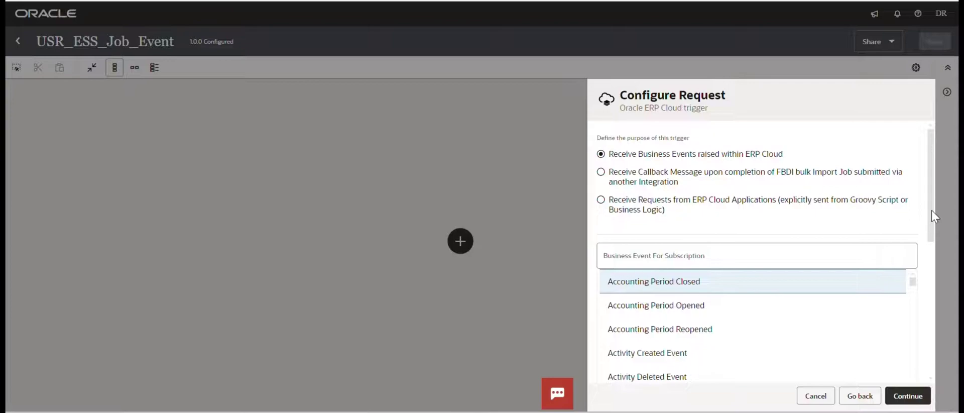
{"action": "left_click_drag", "start_coordinate": [932, 210], "coordinate": [931, 239]}
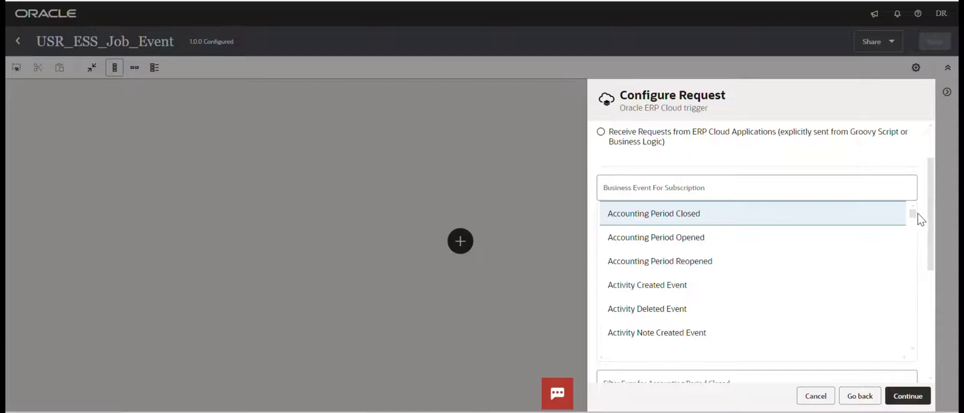
{"action": "left_click_drag", "start_coordinate": [918, 217], "coordinate": [920, 254]}
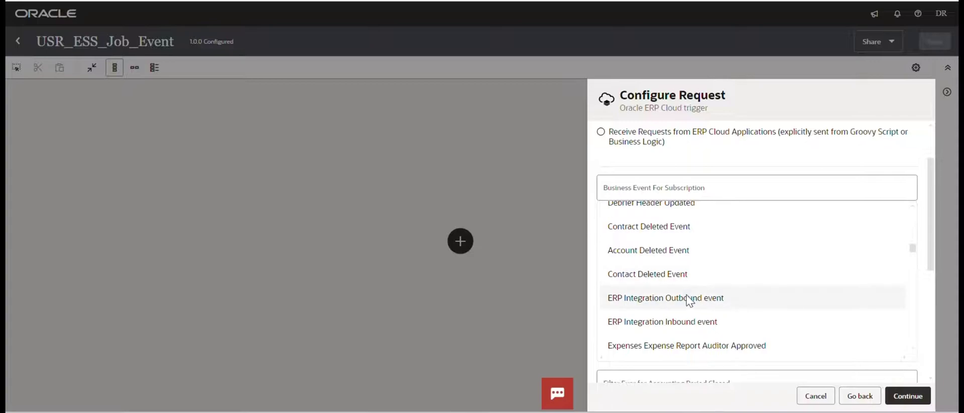
{"action": "scroll", "coordinate": [689, 300], "scroll_direction": "up", "scroll_amount": 3}
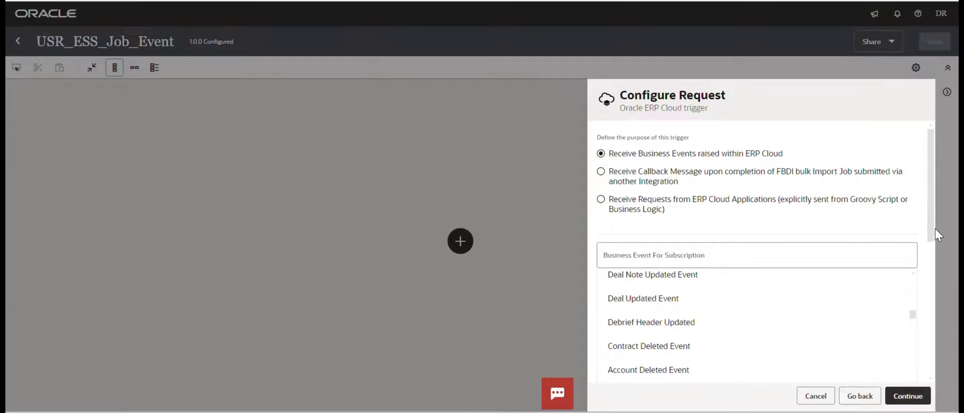
{"action": "left_click_drag", "start_coordinate": [934, 232], "coordinate": [943, 361]}
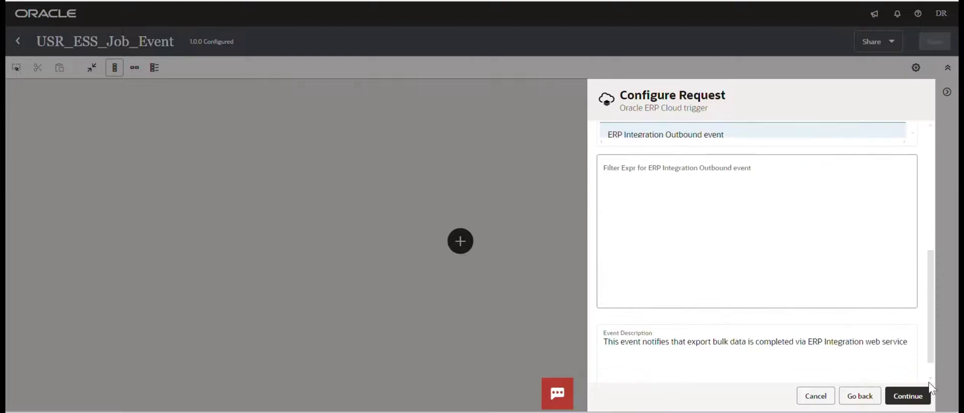
{"action": "left_click", "coordinate": [909, 395]}
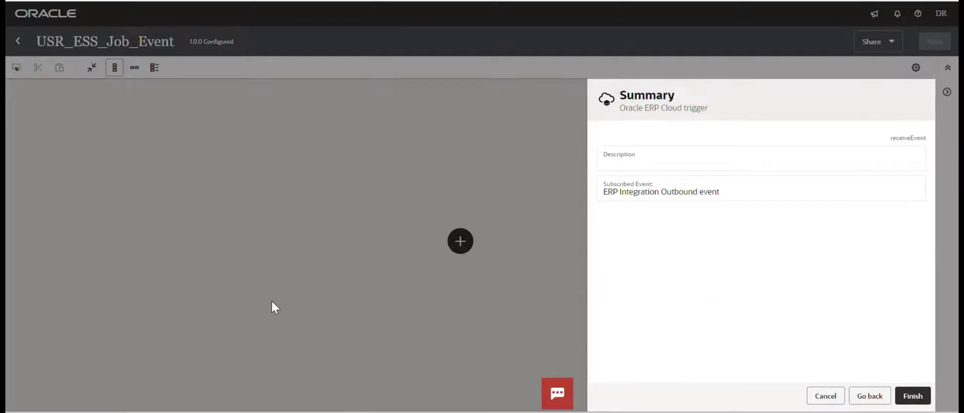
{"action": "left_click", "coordinate": [912, 394]}
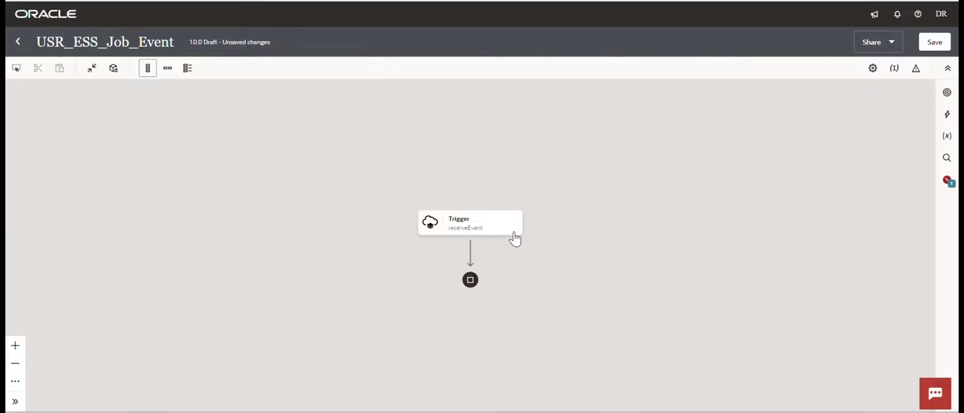
Switch the flow to horizontal layout and add a new step after the receiveEvent trigger.
{"action": "mouse_move", "coordinate": [515, 235]}
{"action": "left_click", "coordinate": [168, 68]}
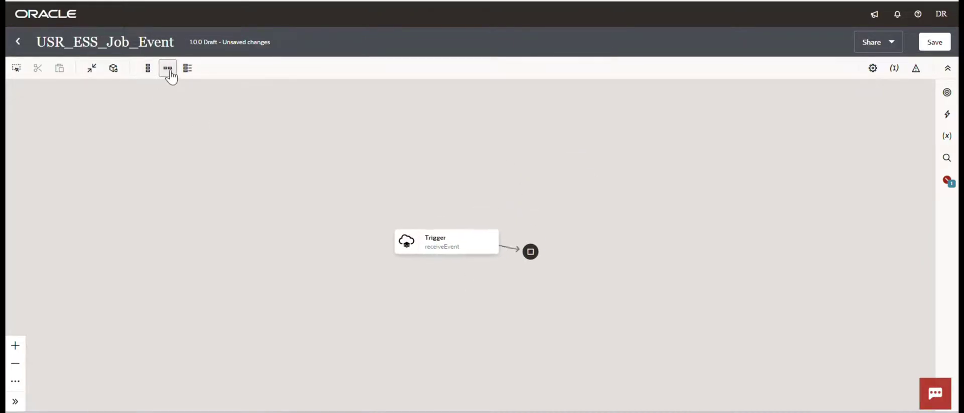
{"action": "mouse_move", "coordinate": [435, 245]}
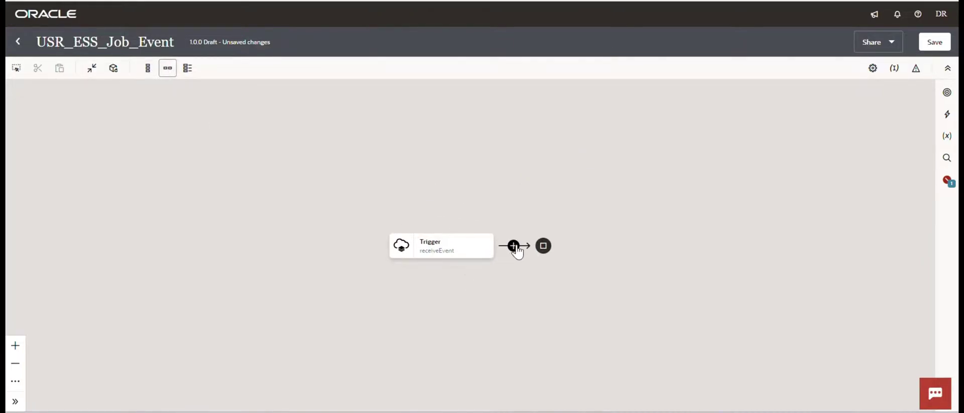
{"action": "left_click", "coordinate": [514, 246]}
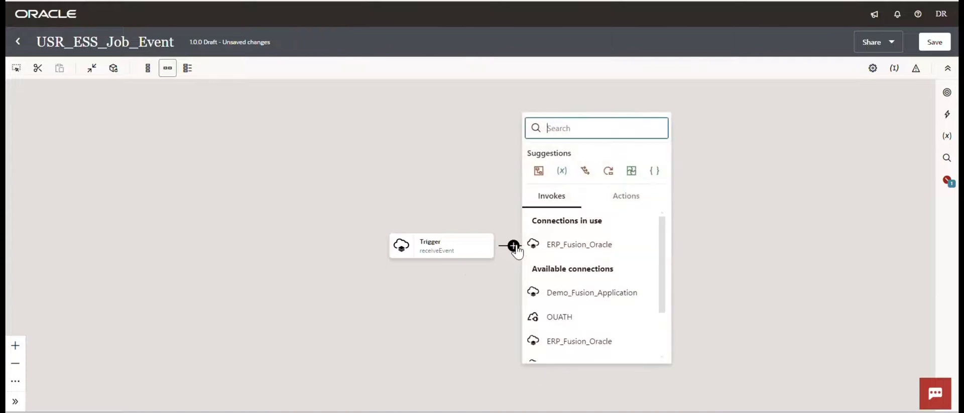
Add an ERP_Fusion_Oracle invoke named InvokeERPdocID for querying, creating, updating or deleting information.
{"action": "left_click", "coordinate": [584, 245]}
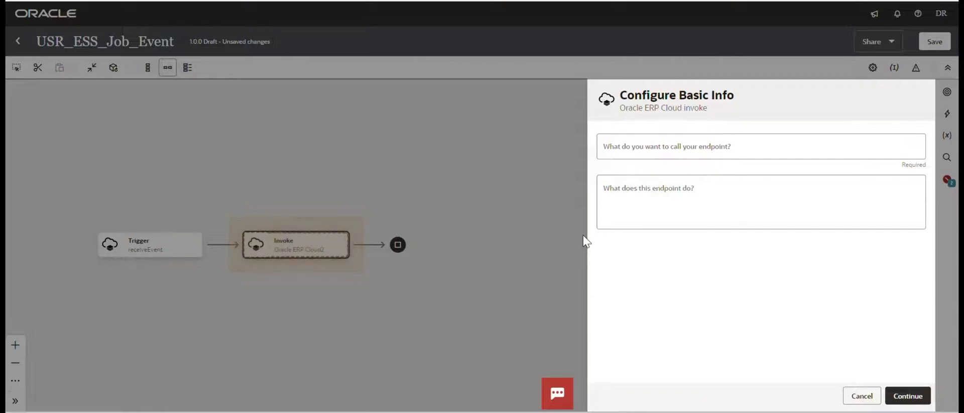
{"action": "left_click", "coordinate": [631, 153]}
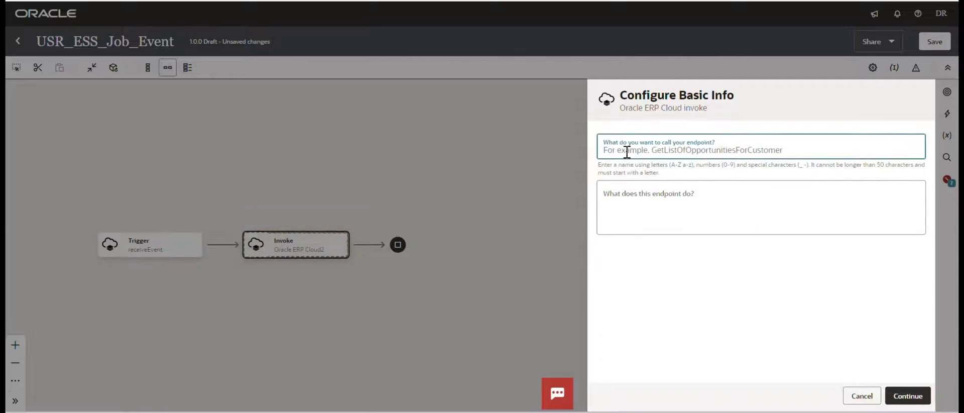
{"action": "type", "text": "Inv"}
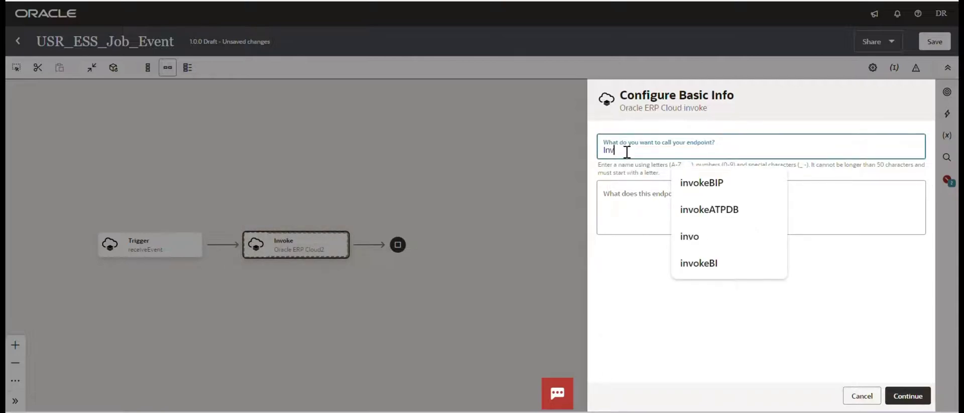
{"action": "type", "text": "oke"}
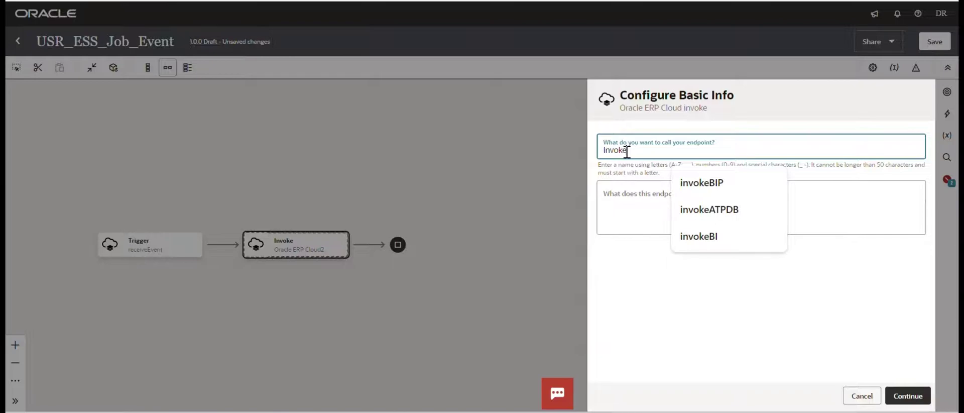
{"action": "type", "text": "ERPdocID"}
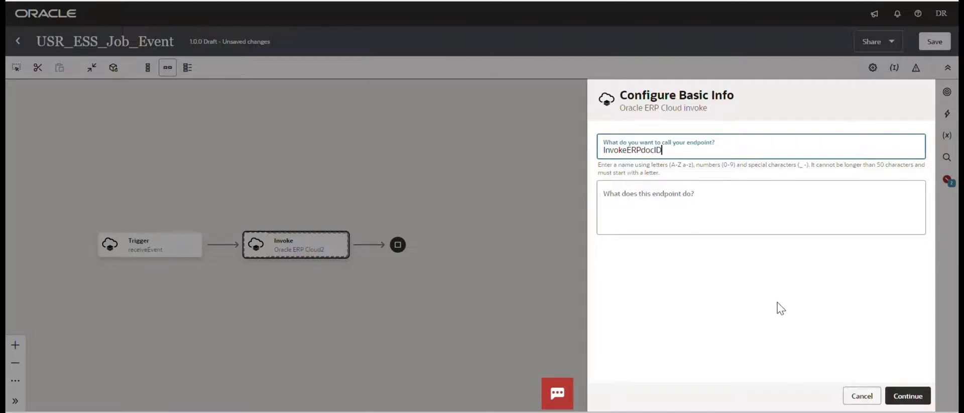
{"action": "left_click", "coordinate": [905, 396]}
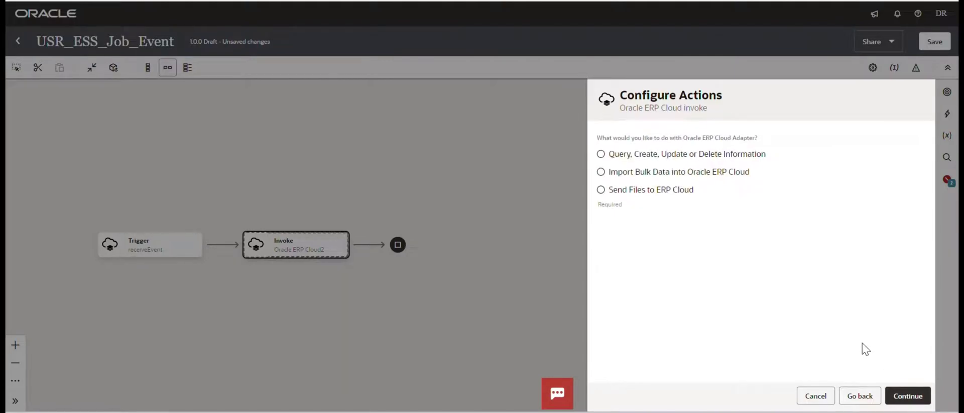
{"action": "left_click", "coordinate": [601, 155]}
{"action": "left_click", "coordinate": [908, 395]}
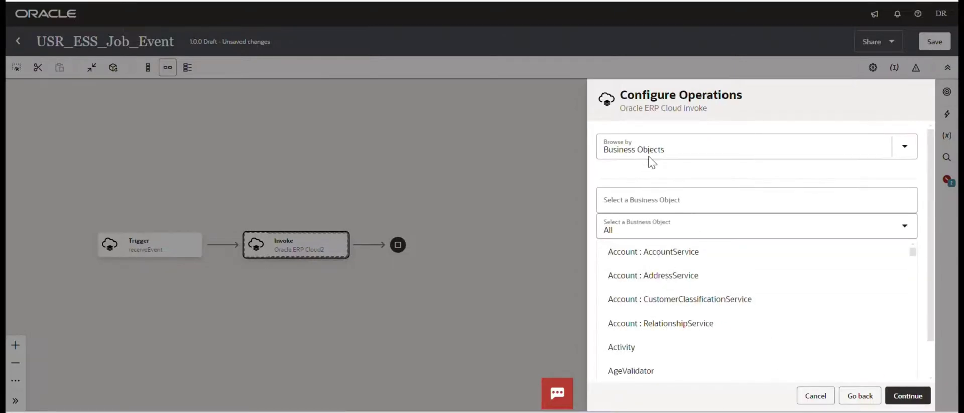
Browse by Services and select ErpIntegrationService for the invoke.
{"action": "left_click", "coordinate": [647, 149]}
{"action": "left_click", "coordinate": [630, 201]}
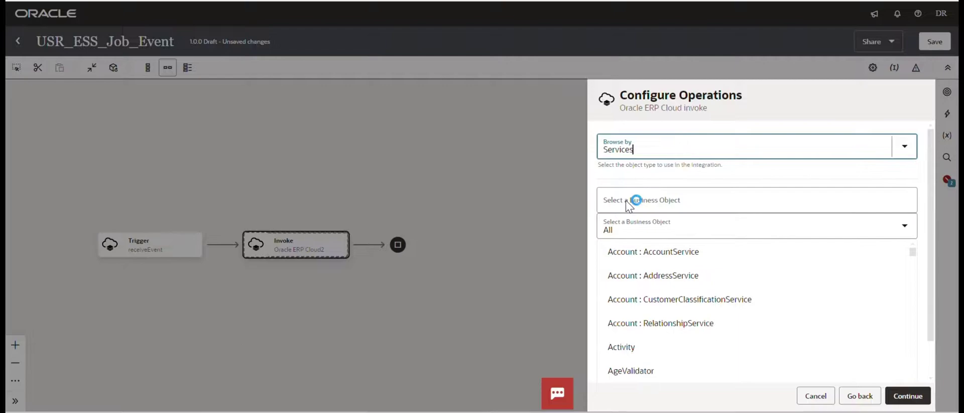
{"action": "left_click", "coordinate": [640, 201]}
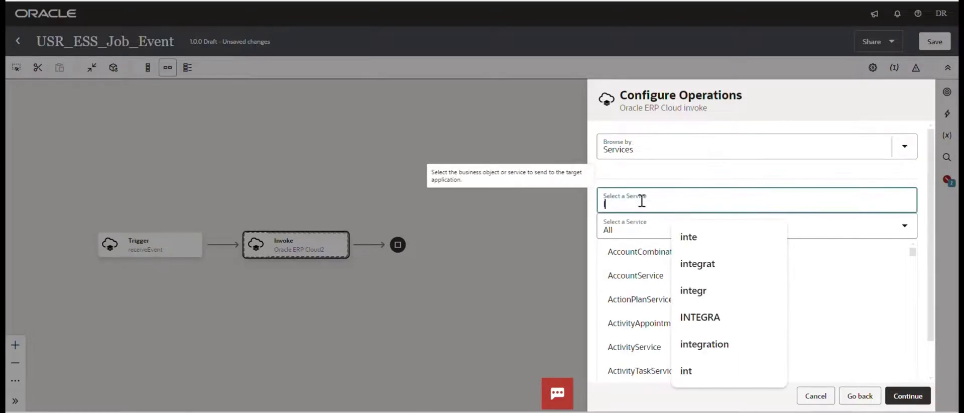
{"action": "type", "text": "INTE"}
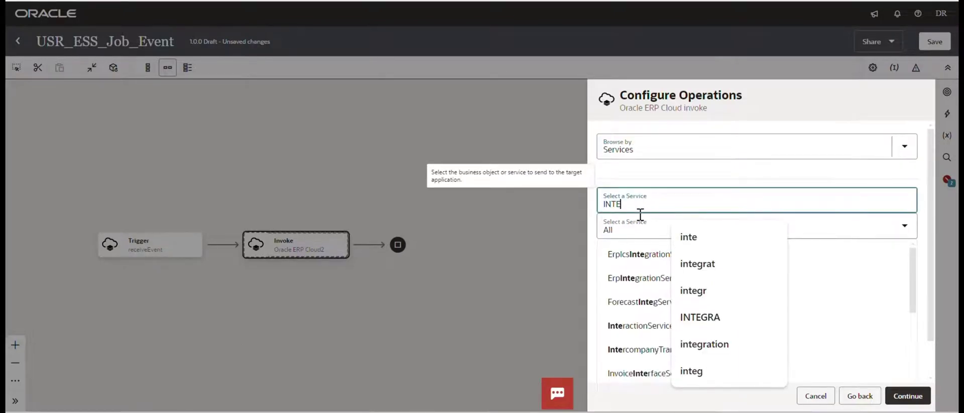
{"action": "left_click", "coordinate": [650, 278]}
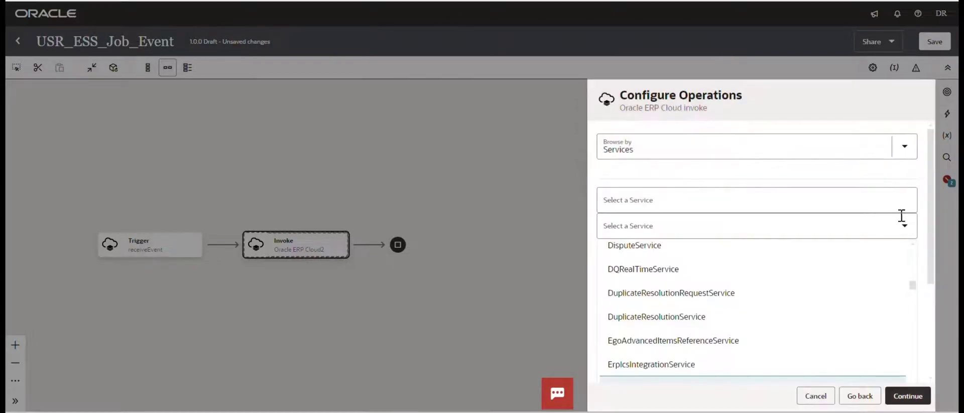
Choose the getDocumentForDocumentId operation and finish the ERP invoke.
{"action": "scroll", "coordinate": [931, 253], "scroll_direction": "down", "scroll_amount": 3}
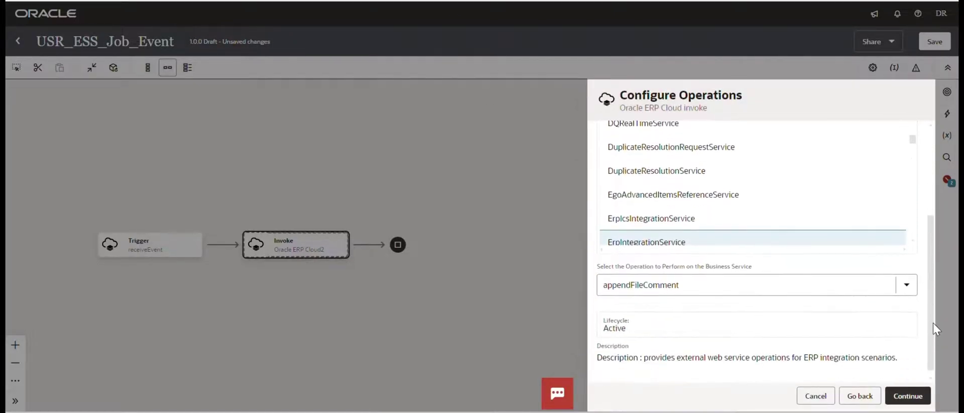
{"action": "left_click", "coordinate": [907, 280]}
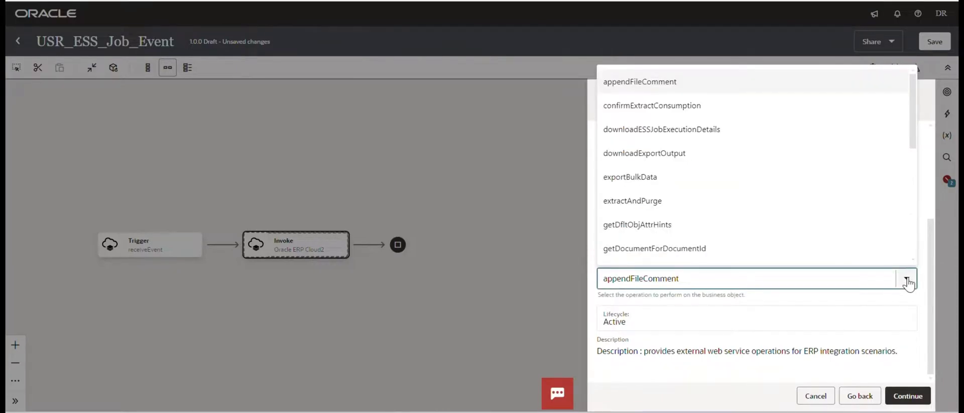
{"action": "scroll", "coordinate": [864, 258], "scroll_direction": "down", "scroll_amount": 1}
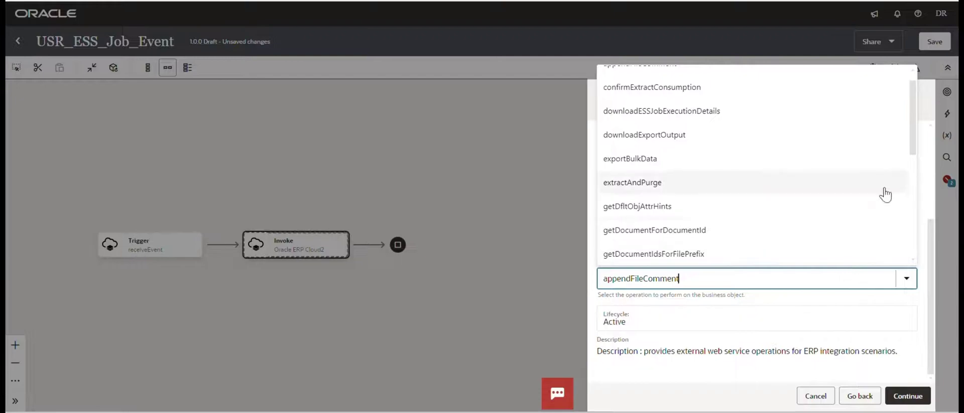
{"action": "left_click", "coordinate": [703, 233]}
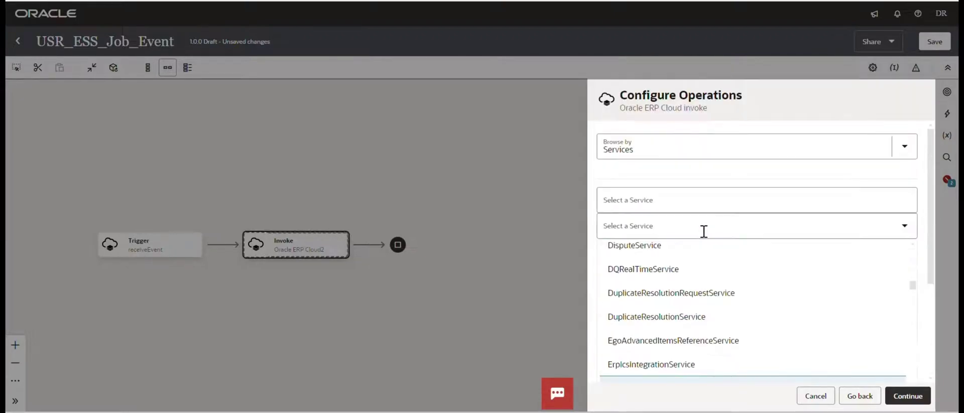
{"action": "left_click_drag", "start_coordinate": [932, 261], "coordinate": [933, 378]}
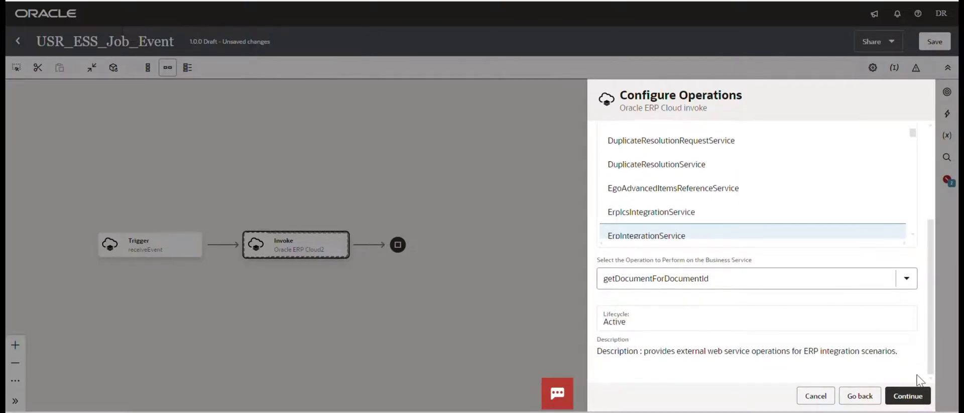
{"action": "left_click", "coordinate": [908, 396]}
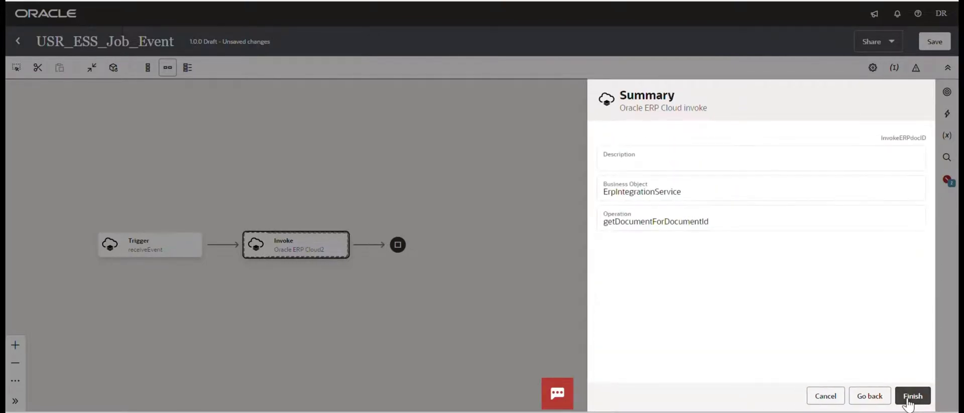
{"action": "left_click", "coordinate": [911, 395]}
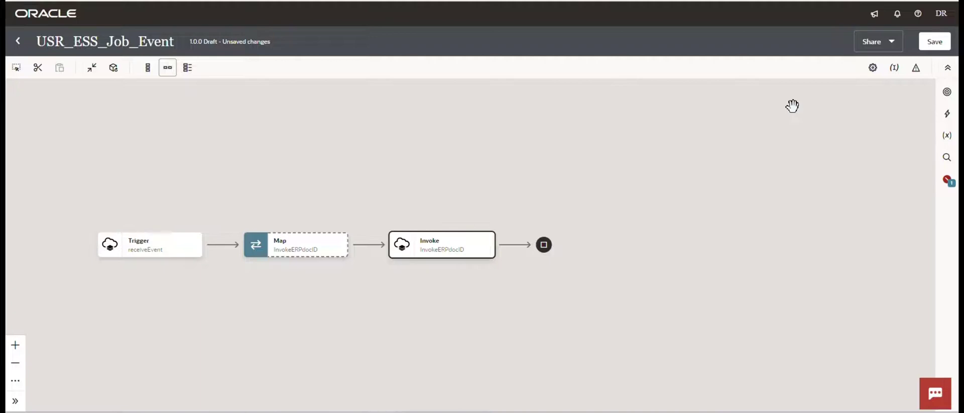
In the InvokeERPdocID map, link Erp Export Bulk Data Event's DOCUMENTID to Document Id and validate.
{"action": "left_click", "coordinate": [340, 250]}
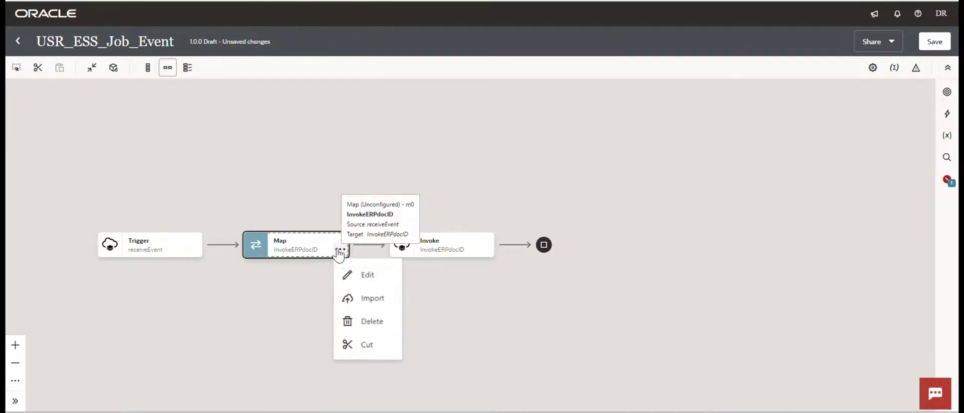
{"action": "left_click", "coordinate": [348, 275]}
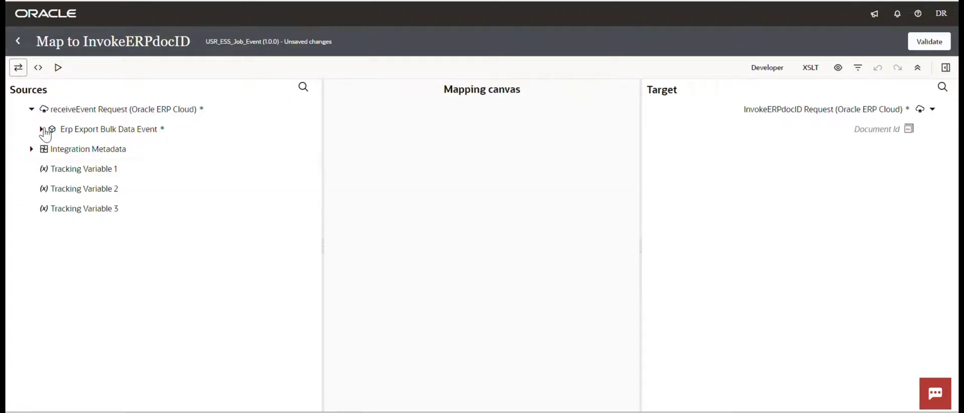
{"action": "left_click", "coordinate": [41, 130]}
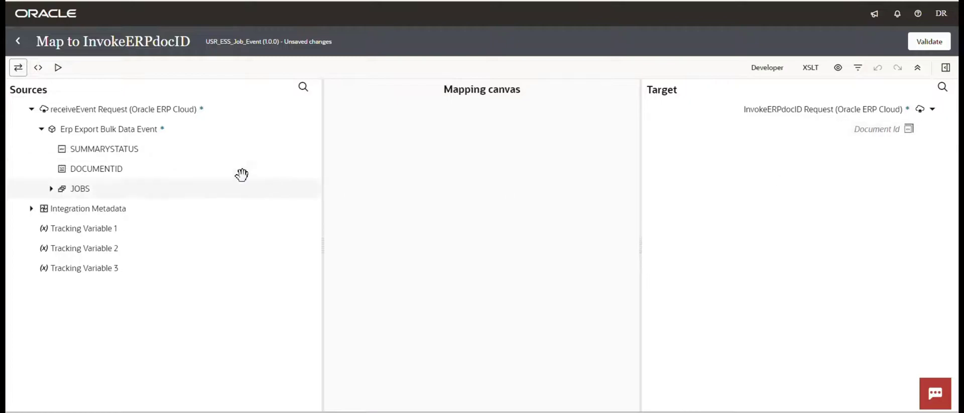
{"action": "left_click_drag", "start_coordinate": [114, 167], "coordinate": [846, 144]}
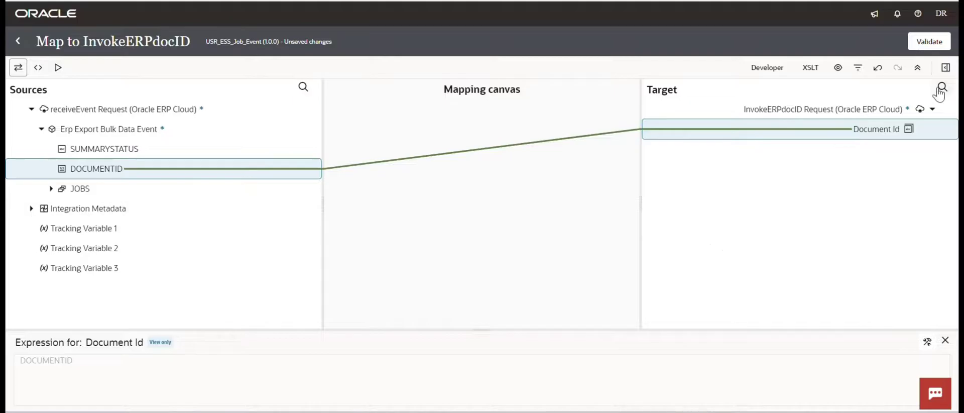
{"action": "left_click", "coordinate": [929, 41]}
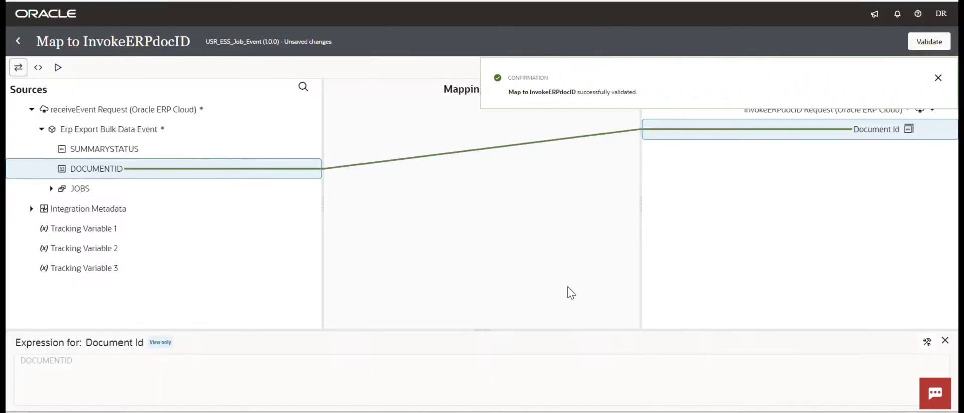
{"action": "left_click", "coordinate": [18, 41]}
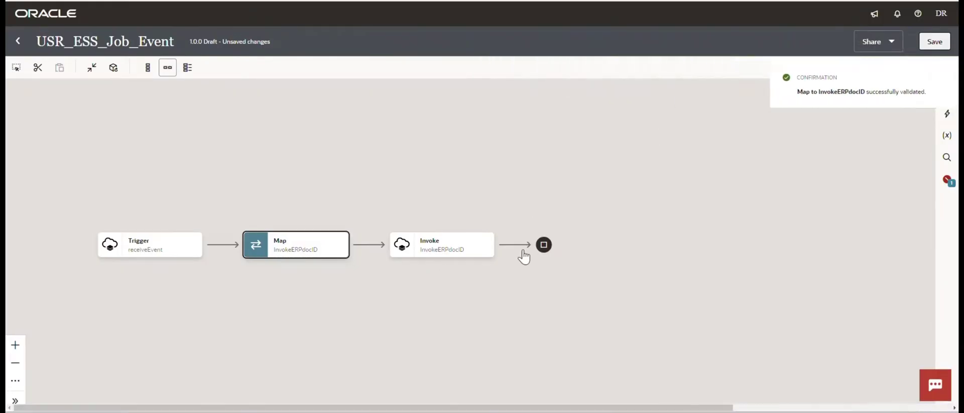
Recentre the flow diagram and show the Actions palette beside it.
{"action": "left_click_drag", "start_coordinate": [522, 256], "coordinate": [569, 255]}
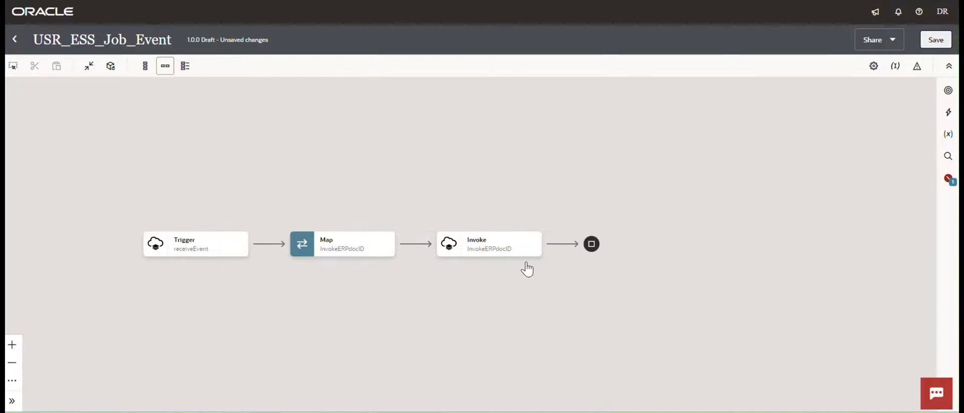
{"action": "mouse_move", "coordinate": [533, 257]}
{"action": "left_click", "coordinate": [948, 113]}
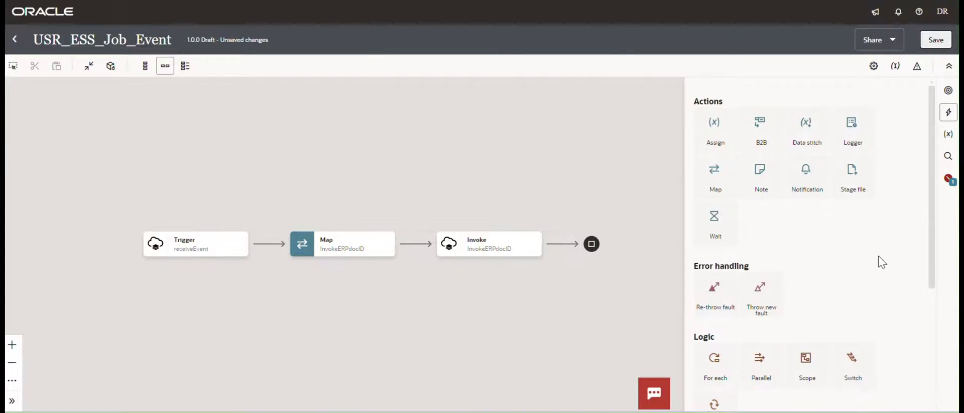
Drop a Stage File action after InvokeERPdocID and begin naming it zipfileStage.
{"action": "left_click_drag", "start_coordinate": [859, 184], "coordinate": [562, 248]}
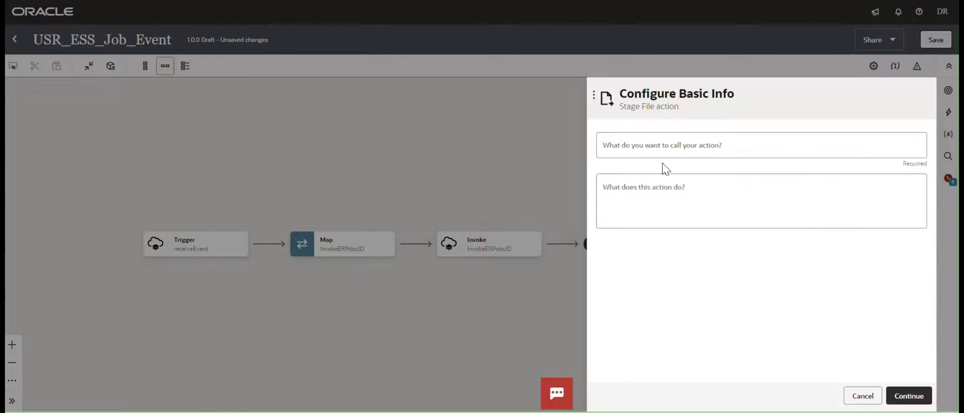
{"action": "left_click", "coordinate": [641, 146]}
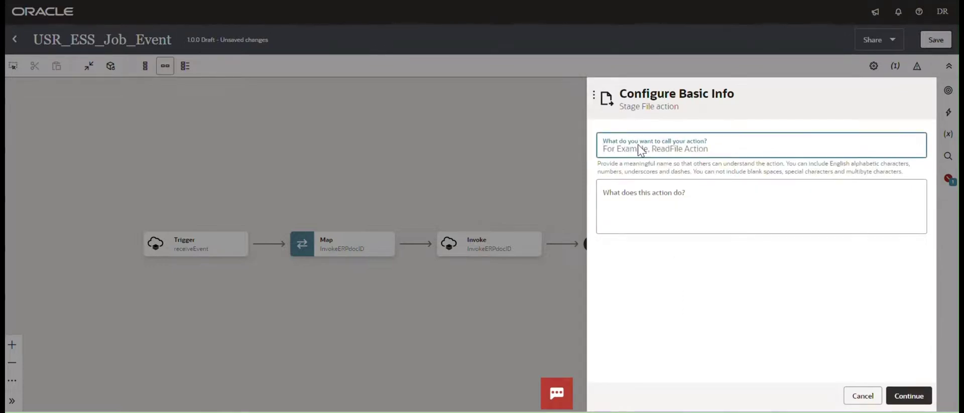
{"action": "type", "text": "zip"}
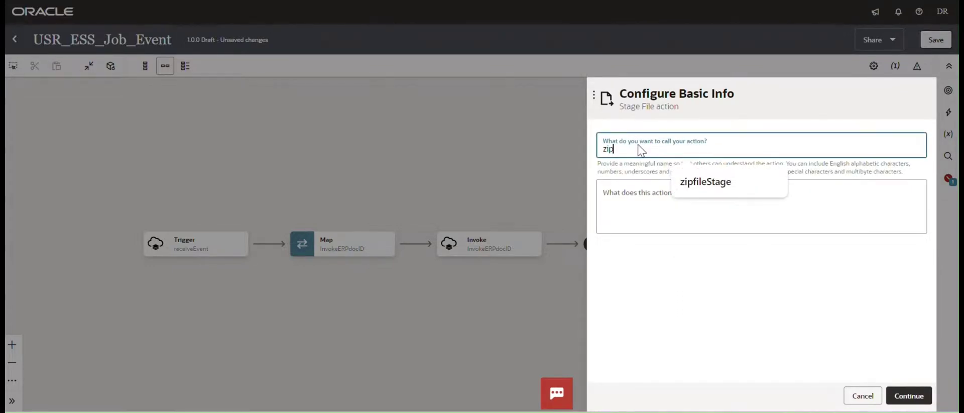
{"action": "type", "text": "fileSta"}
Make the Stage File action write 'SupplierData.zip' to the '/temp' output directory.
{"action": "key", "text": "Tab"}
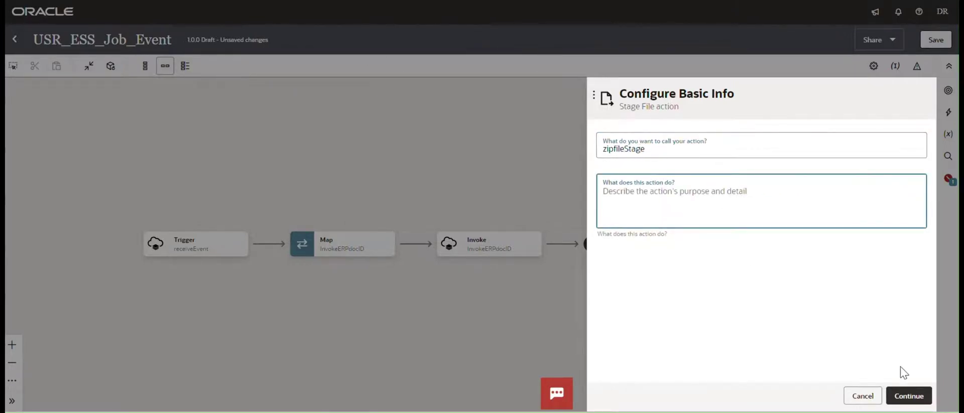
{"action": "left_click", "coordinate": [906, 395]}
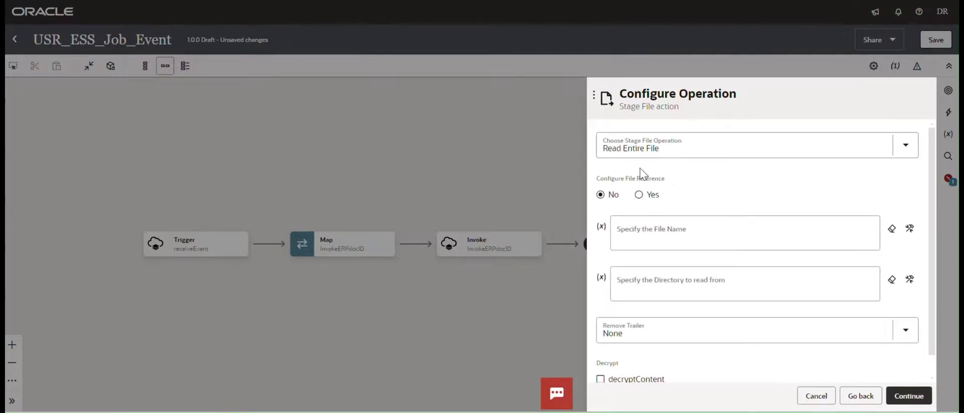
{"action": "left_click", "coordinate": [905, 147]}
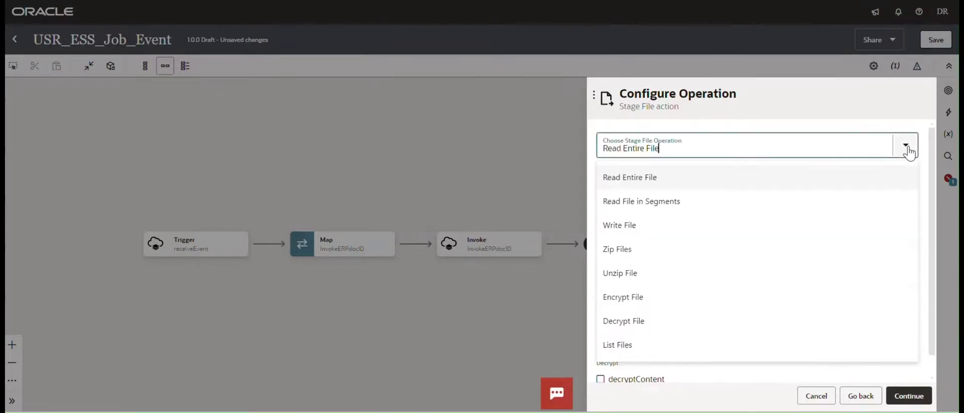
{"action": "left_click", "coordinate": [647, 234]}
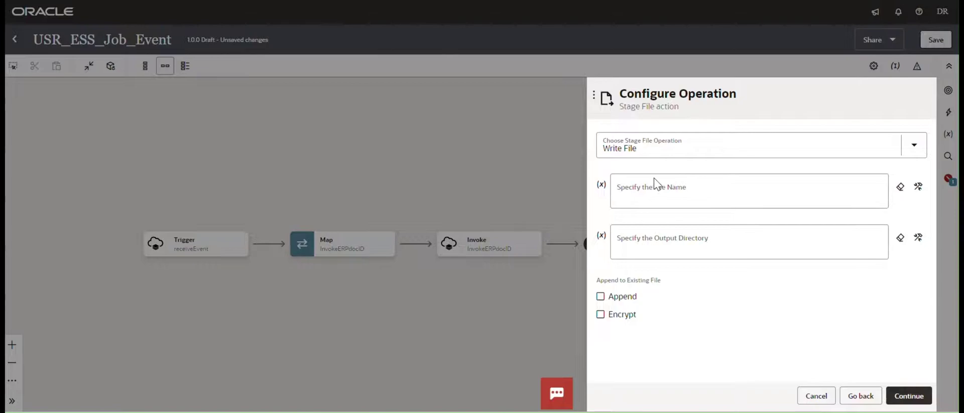
{"action": "left_click", "coordinate": [678, 193]}
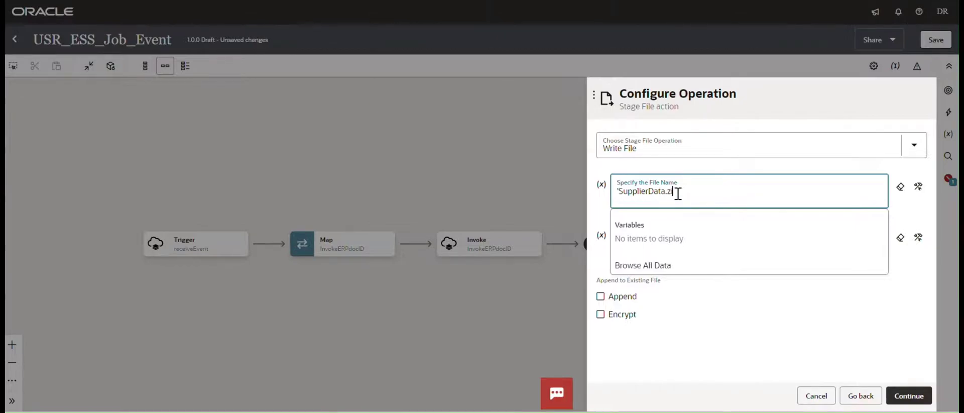
{"action": "type", "text": "'"}
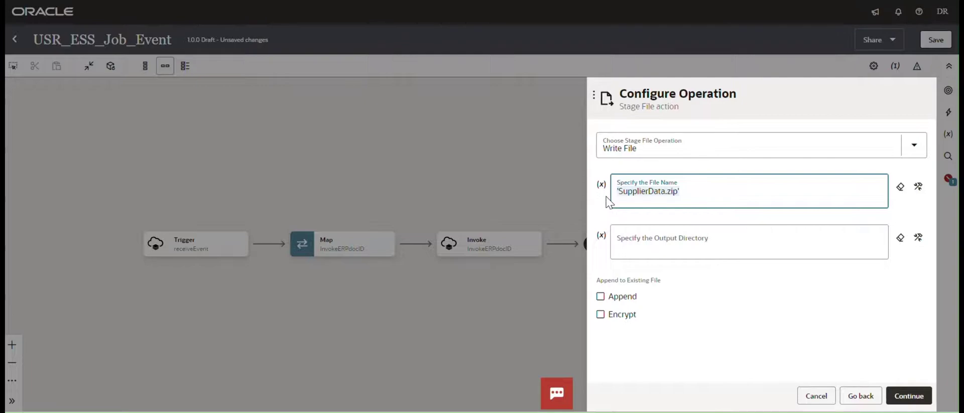
{"action": "left_click", "coordinate": [628, 245]}
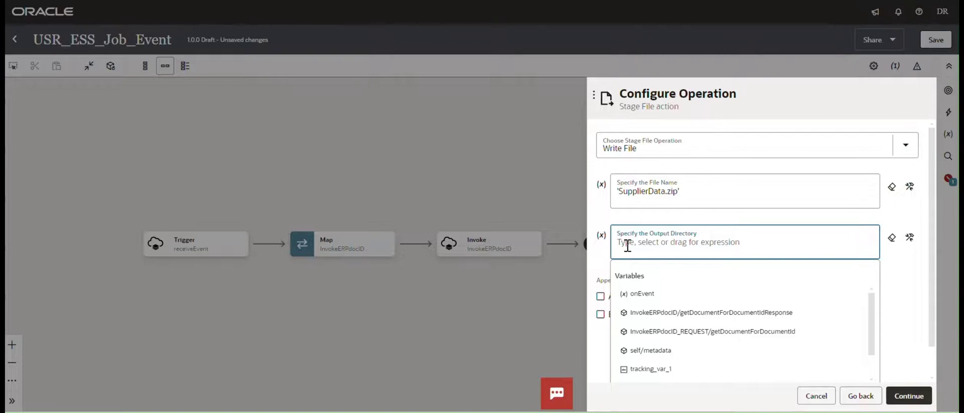
{"action": "type", "text": "'/tm"}
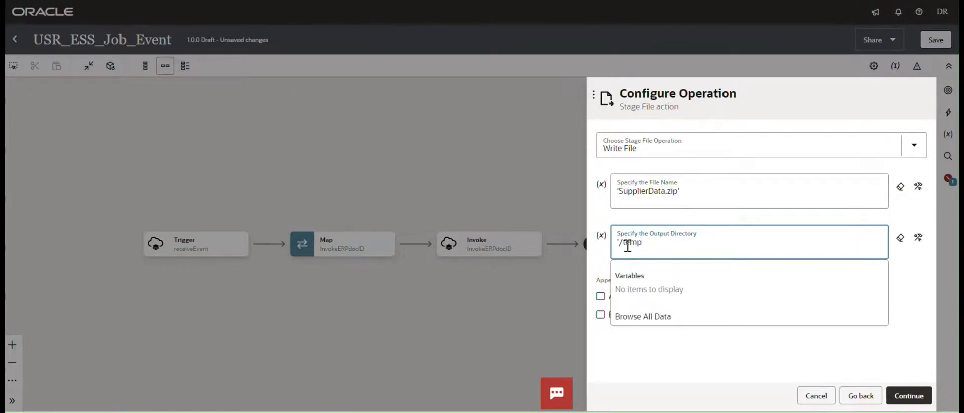
{"action": "key", "text": "Escape"}
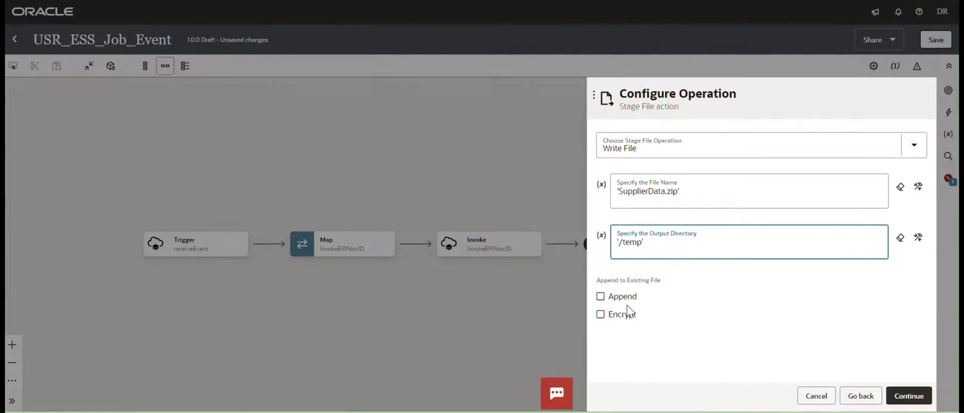
{"action": "left_click", "coordinate": [908, 396]}
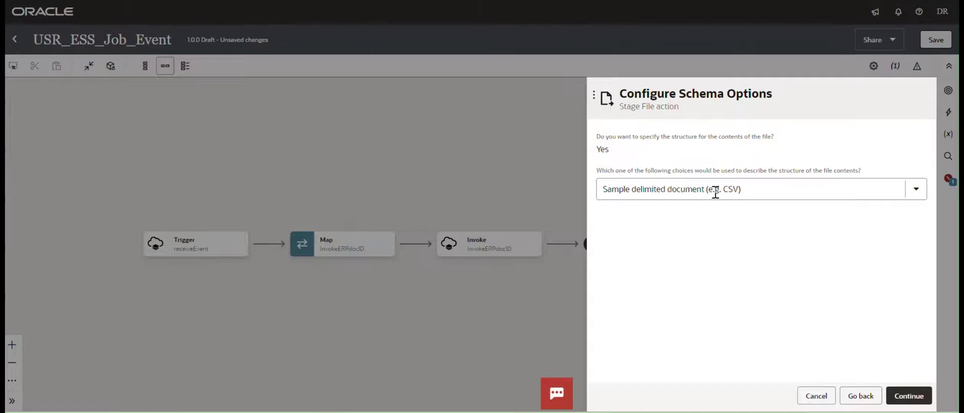
Describe the staged file with the opaqueSchema XSD and finish the zipfileStage action.
{"action": "left_click", "coordinate": [918, 196]}
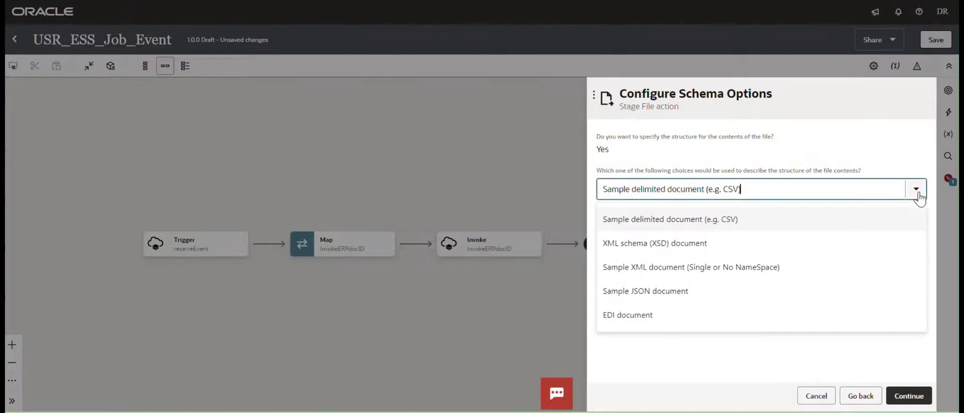
{"action": "left_click", "coordinate": [633, 246]}
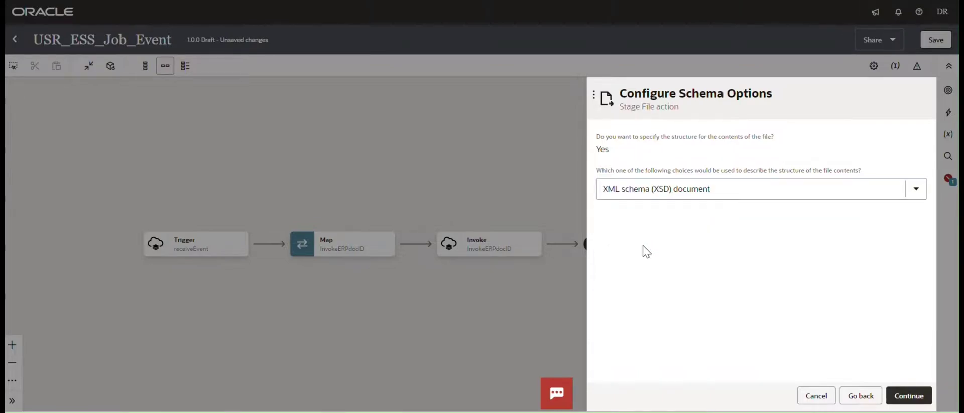
{"action": "left_click", "coordinate": [911, 395]}
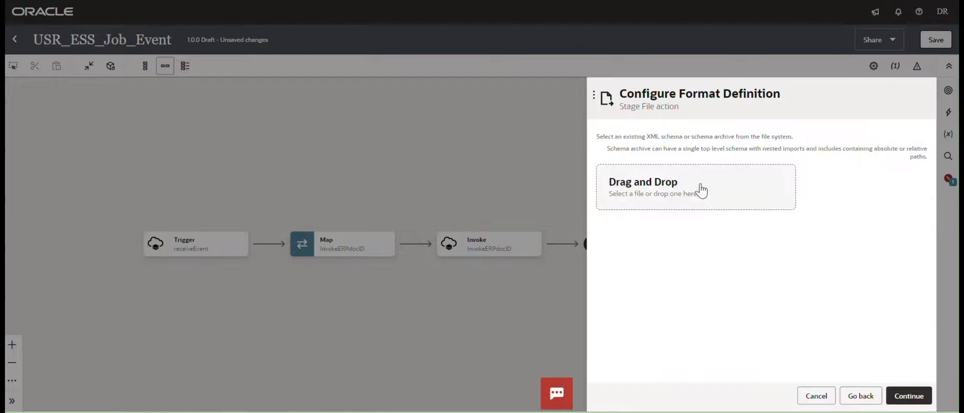
{"action": "left_click", "coordinate": [667, 193]}
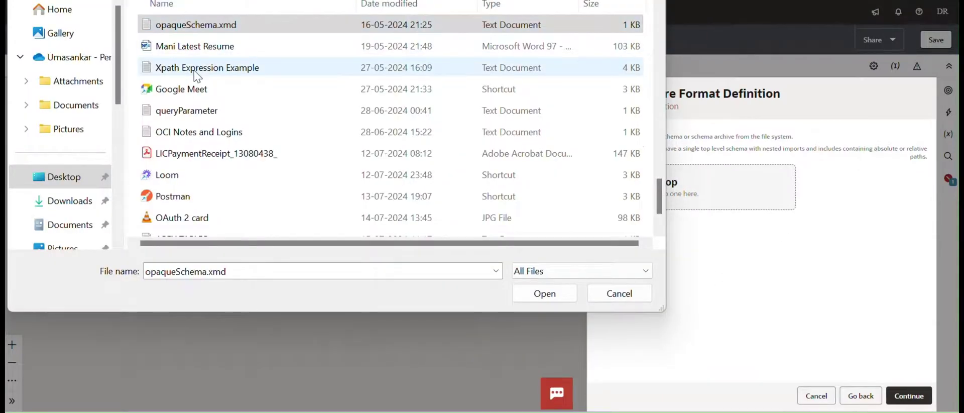
{"action": "double_click", "coordinate": [147, 26]}
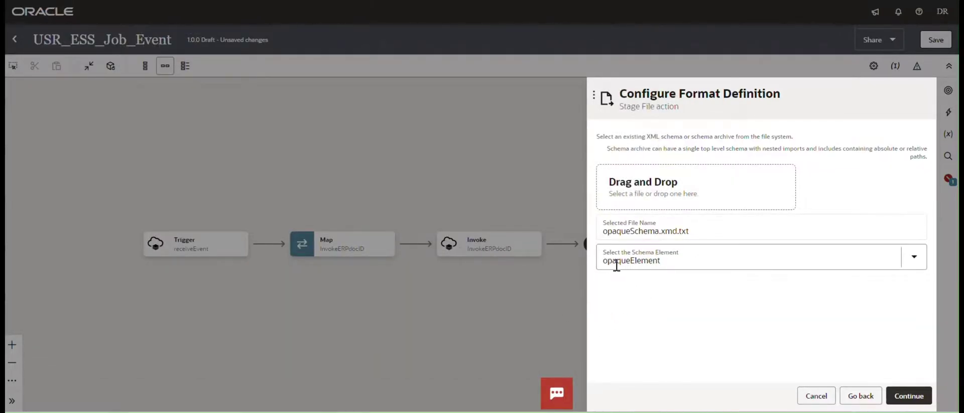
{"action": "left_click", "coordinate": [911, 395]}
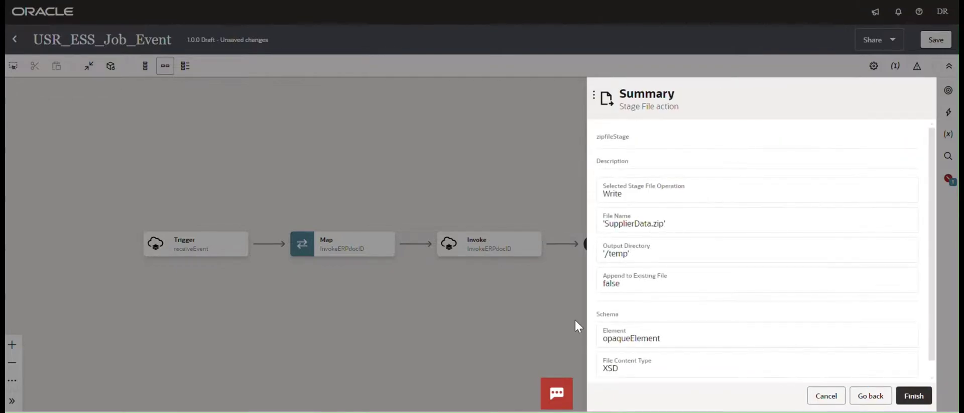
{"action": "left_click", "coordinate": [916, 396]}
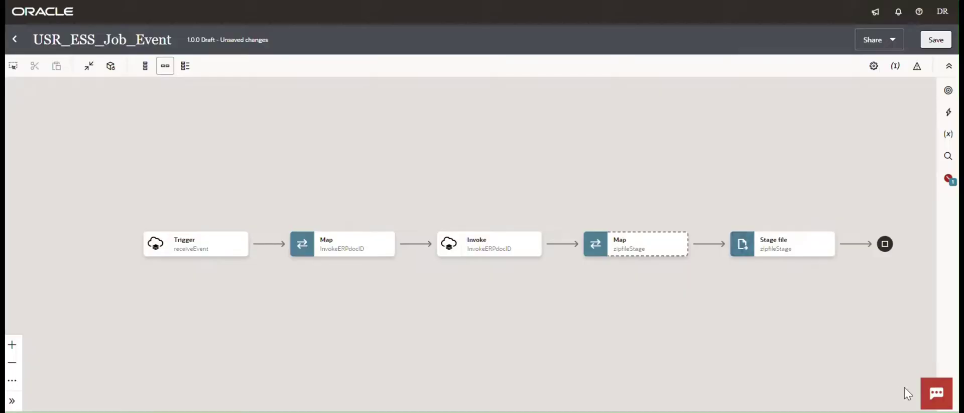
Save the USR_ESS_Job_Event integration and bring up the zipfileStage map's options.
{"action": "left_click", "coordinate": [936, 39]}
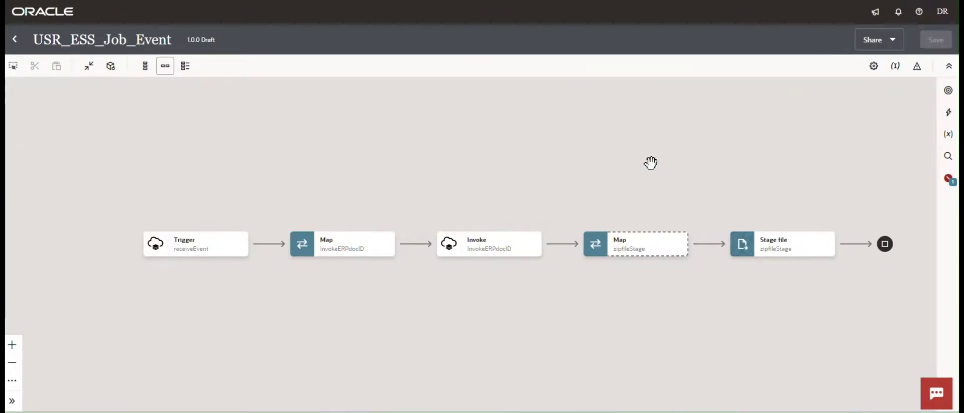
{"action": "left_click_drag", "start_coordinate": [650, 162], "coordinate": [532, 148]}
{"action": "left_click", "coordinate": [560, 233]}
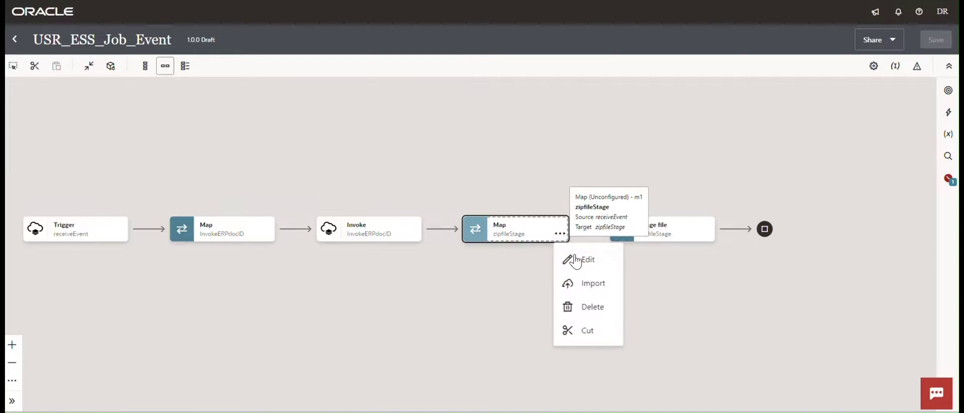
Map InvokeERPdocID Response's Content onto zipfileStage's Opaque Element and validate it.
{"action": "left_click", "coordinate": [576, 258]}
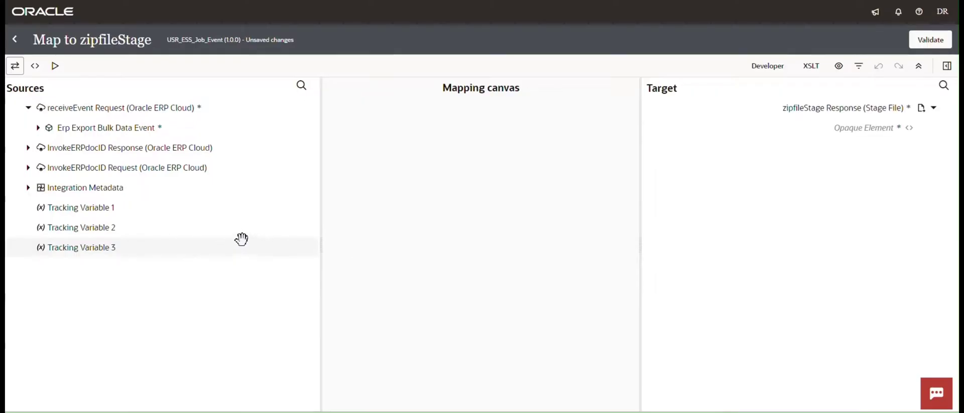
{"action": "left_click", "coordinate": [28, 149]}
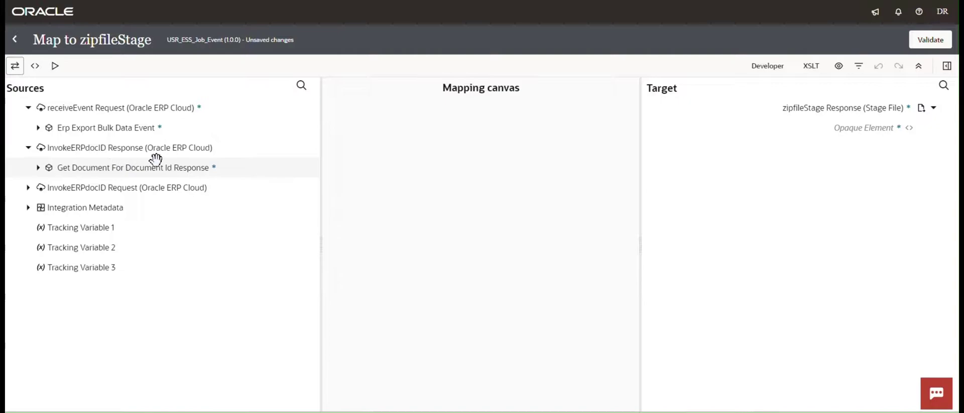
{"action": "left_click", "coordinate": [38, 168]}
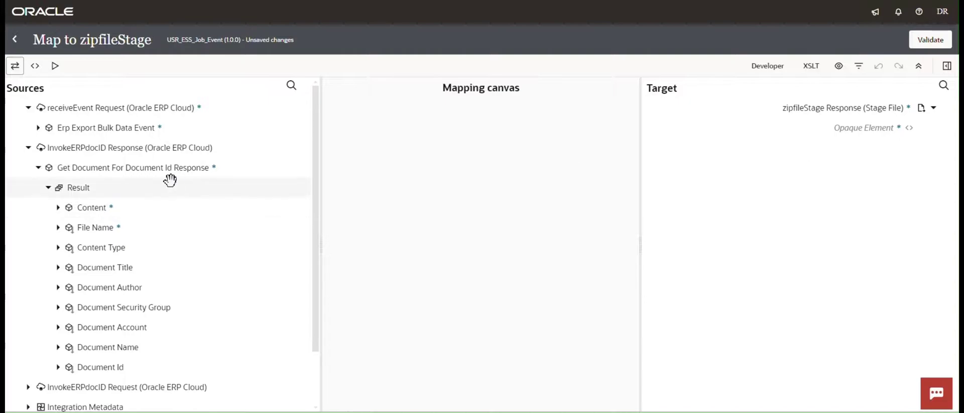
{"action": "left_click_drag", "start_coordinate": [107, 211], "coordinate": [827, 127]}
{"action": "left_click", "coordinate": [526, 150]}
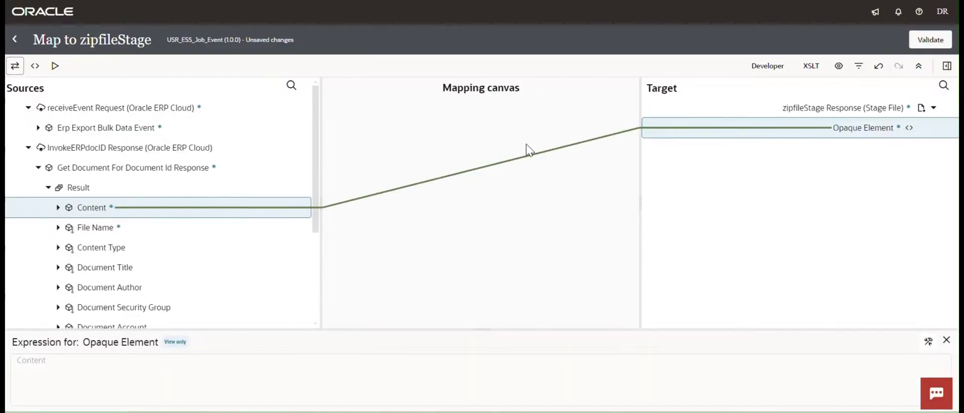
{"action": "left_click", "coordinate": [930, 39]}
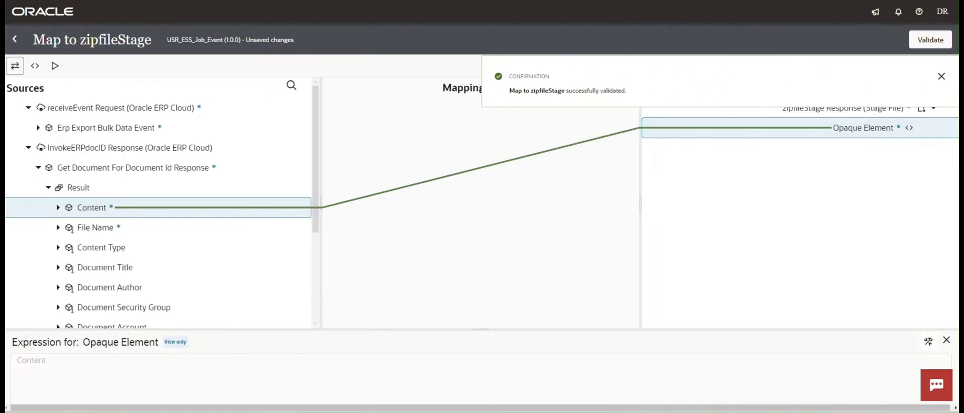
{"action": "left_click", "coordinate": [939, 76]}
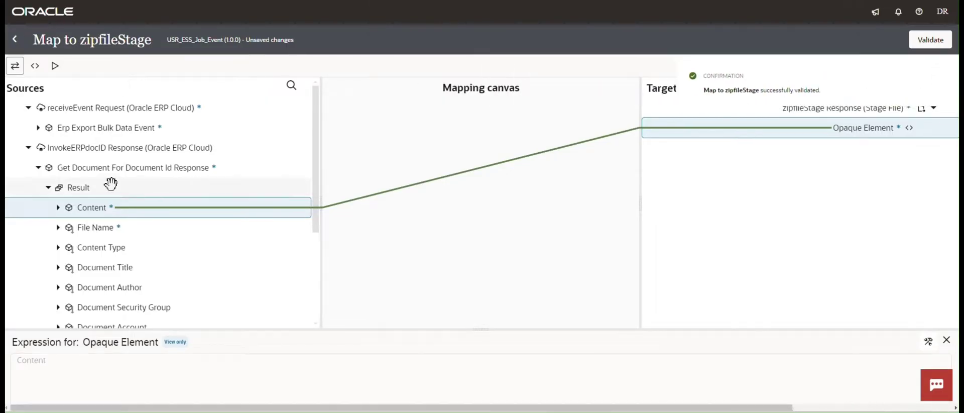
{"action": "key", "text": "Return"}
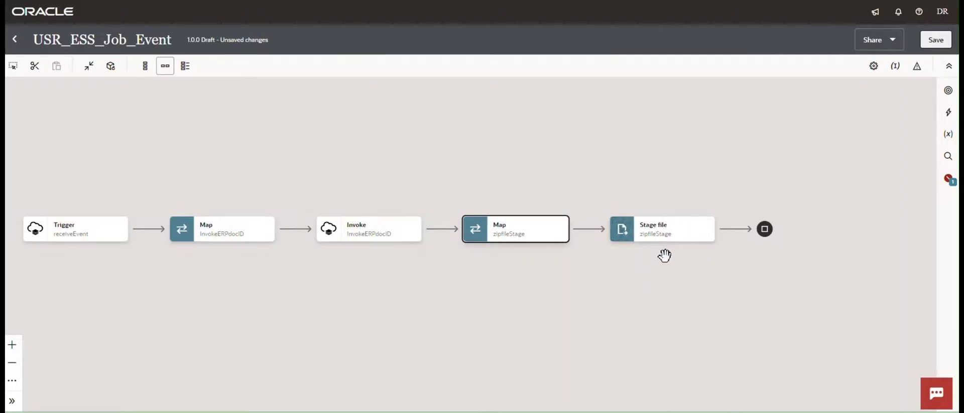
Add a Notification action, Notification1, right after the zipfileStage Stage File step.
{"action": "left_click", "coordinate": [681, 285]}
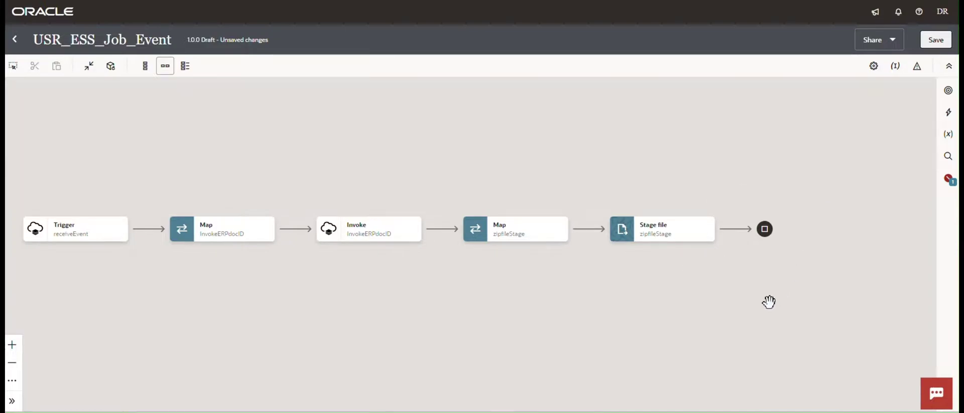
{"action": "mouse_move", "coordinate": [689, 234]}
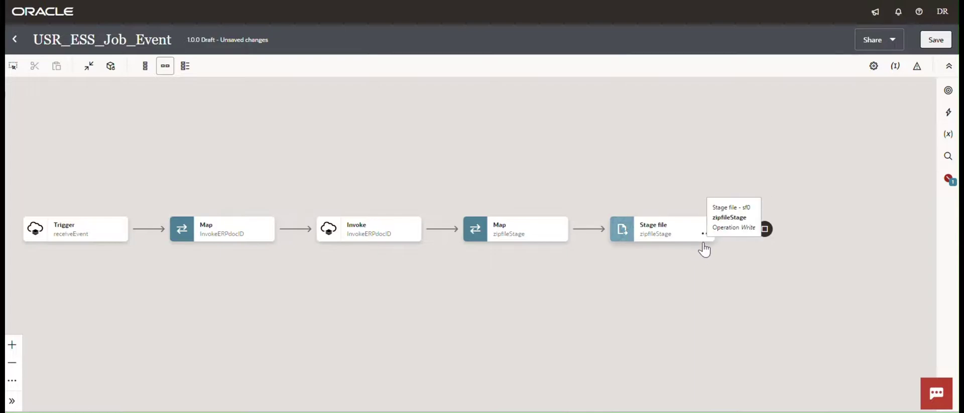
{"action": "left_click_drag", "start_coordinate": [695, 294], "coordinate": [645, 294]}
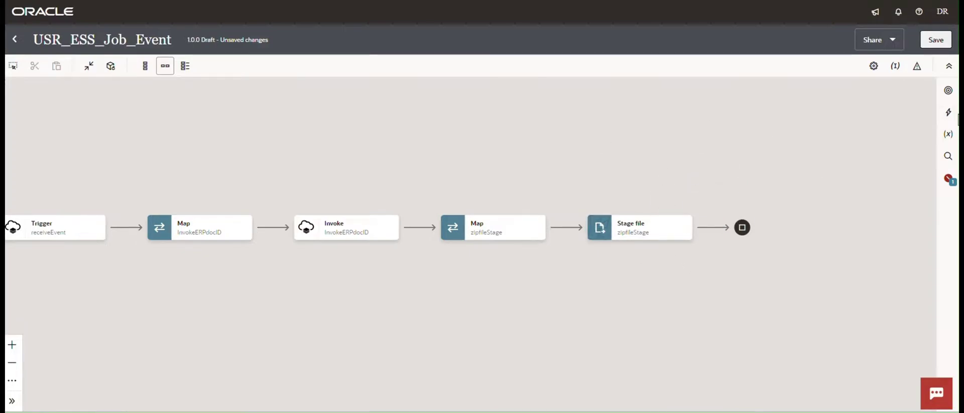
{"action": "left_click", "coordinate": [948, 113]}
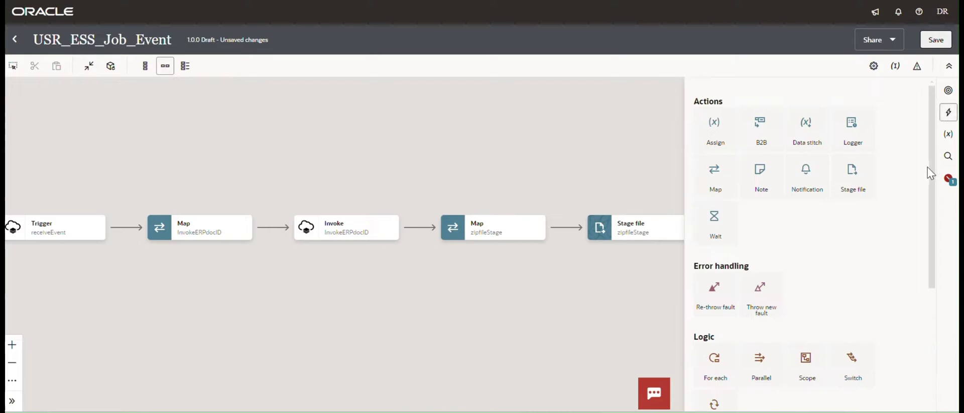
{"action": "left_click_drag", "start_coordinate": [930, 179], "coordinate": [940, 314]}
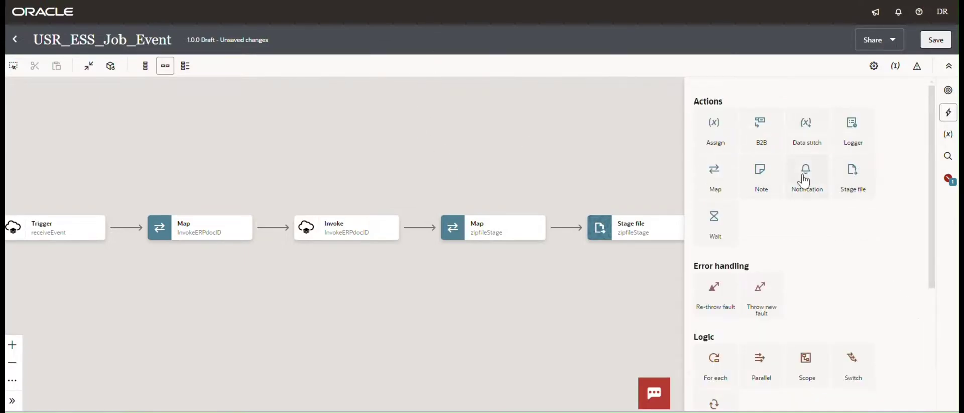
{"action": "left_click_drag", "start_coordinate": [804, 179], "coordinate": [712, 227]}
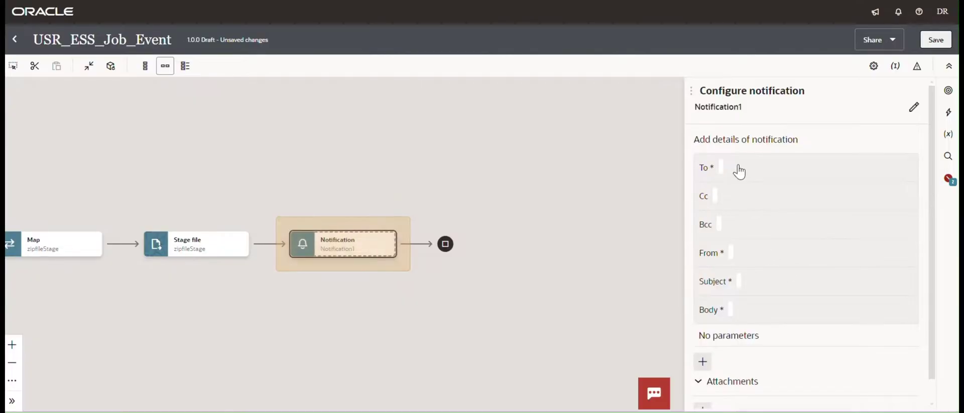
Set the To recipient to the Gmail address and paste the sender address into From.
{"action": "left_click", "coordinate": [739, 169]}
{"action": "left_click", "coordinate": [754, 210]}
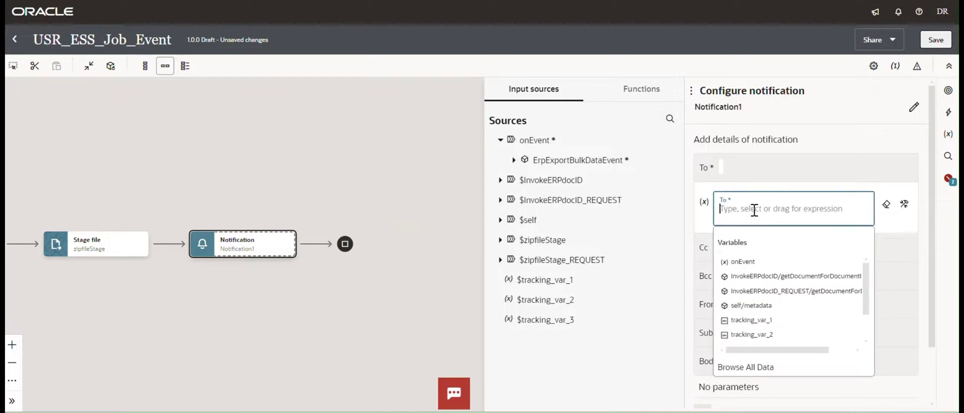
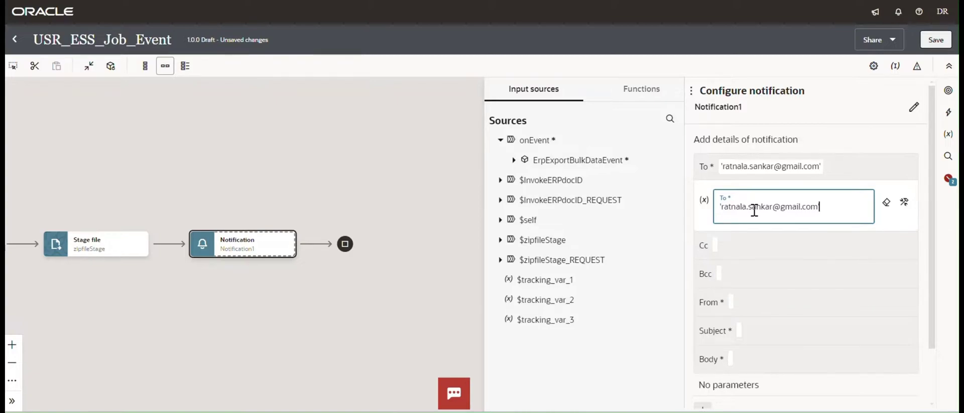
{"action": "key", "text": "Tab"}
{"action": "left_click_drag", "start_coordinate": [831, 204], "coordinate": [717, 209]}
{"action": "key", "text": "ctrl+c"}
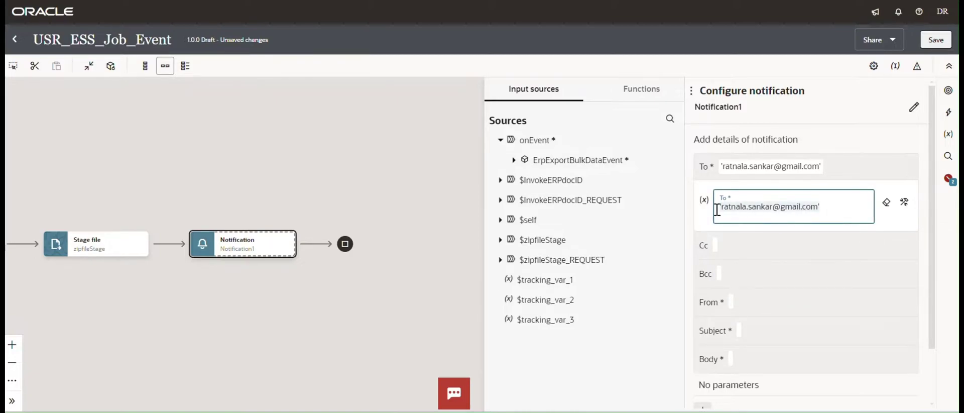
{"action": "left_click", "coordinate": [746, 301]}
{"action": "key", "text": "ctrl+v"}
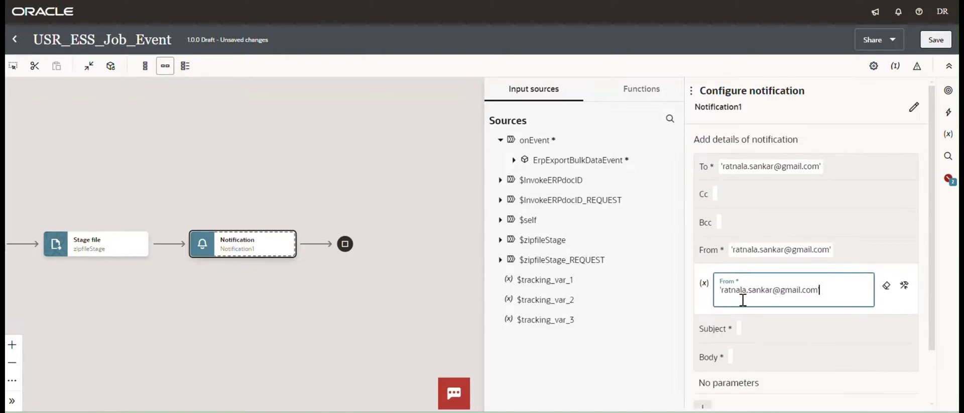
{"action": "key", "text": "Tab"}
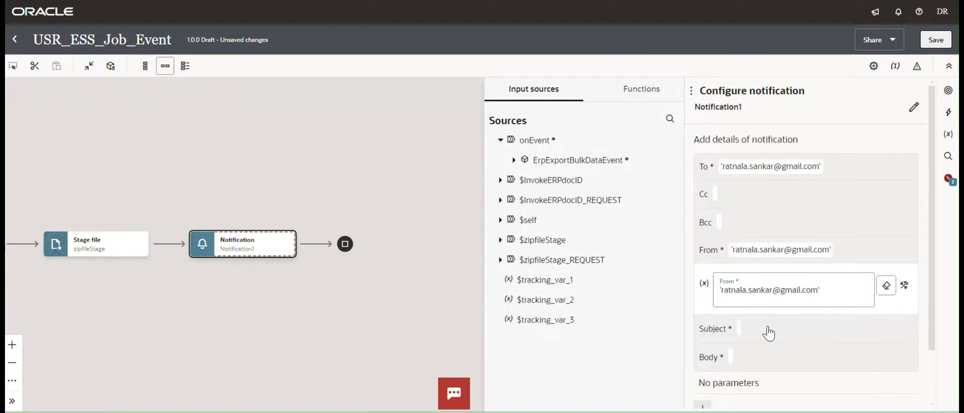
Enter the notification subject 'ERP Output REsponse'.
{"action": "left_click", "coordinate": [766, 329]}
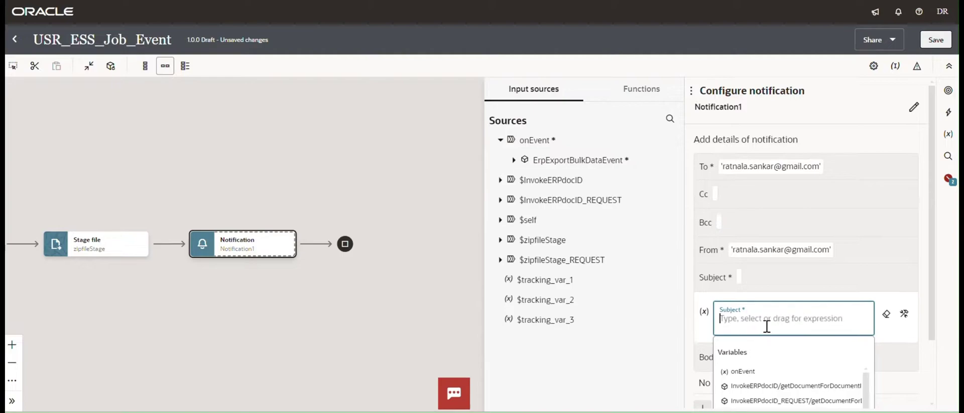
{"action": "type", "text": "'"}
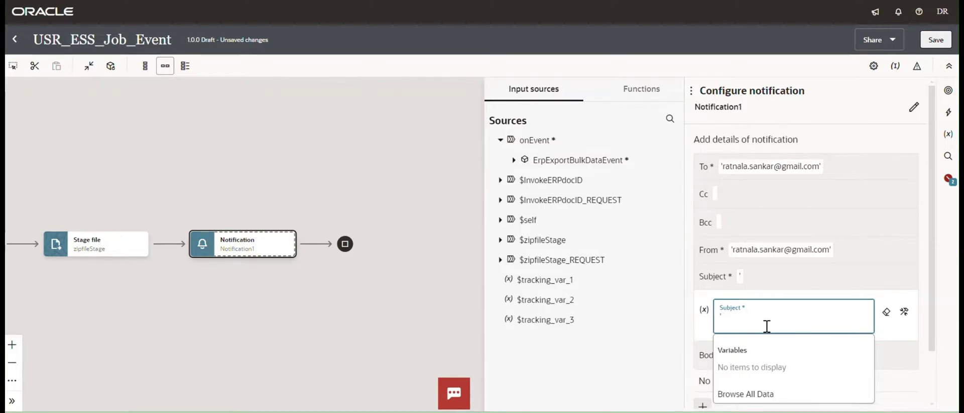
{"action": "type", "text": "ERP"}
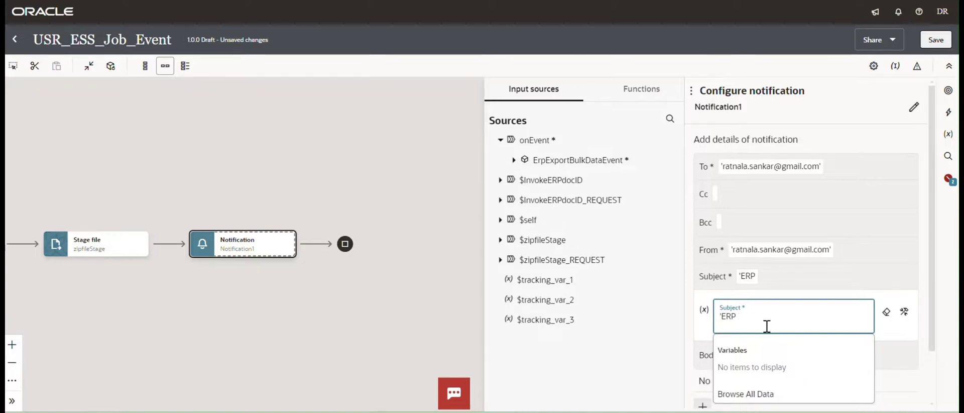
{"action": "type", "text": " Outp"}
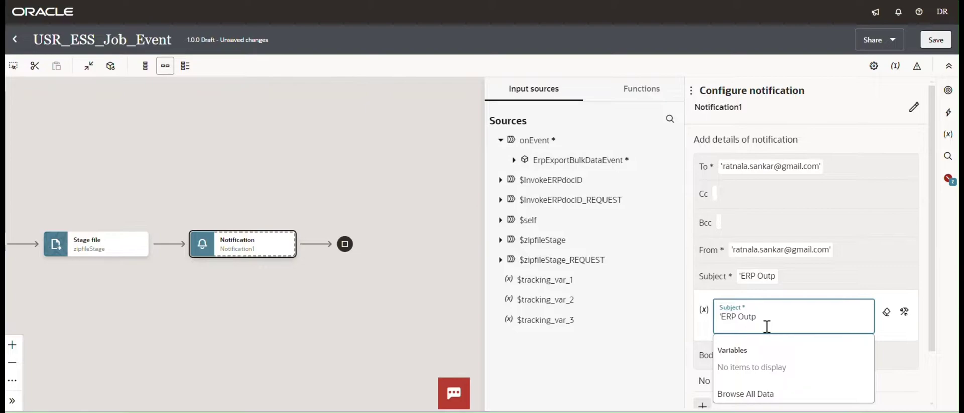
{"action": "type", "text": "ut RE"}
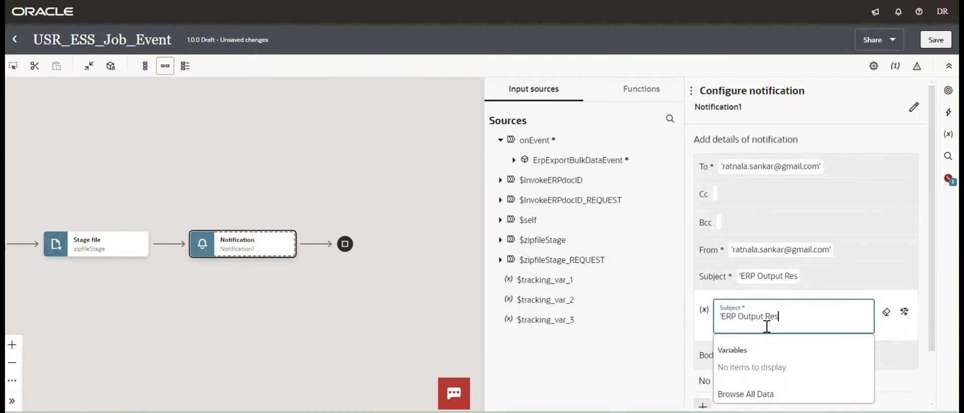
{"action": "type", "text": "sponse'"}
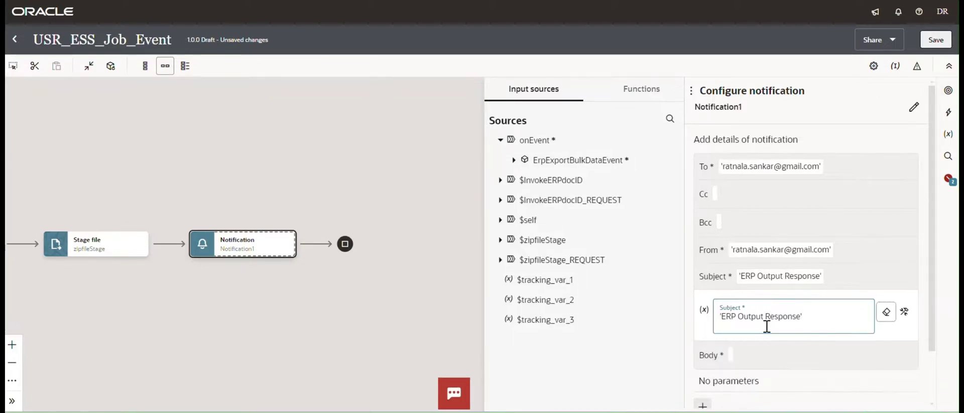
{"action": "key", "text": "Tab"}
Write the body 'Hi Team, Please find the ESS job output.' signed 'Regards, OIC Team'.
{"action": "scroll", "coordinate": [783, 316], "scroll_direction": "down", "scroll_amount": 2}
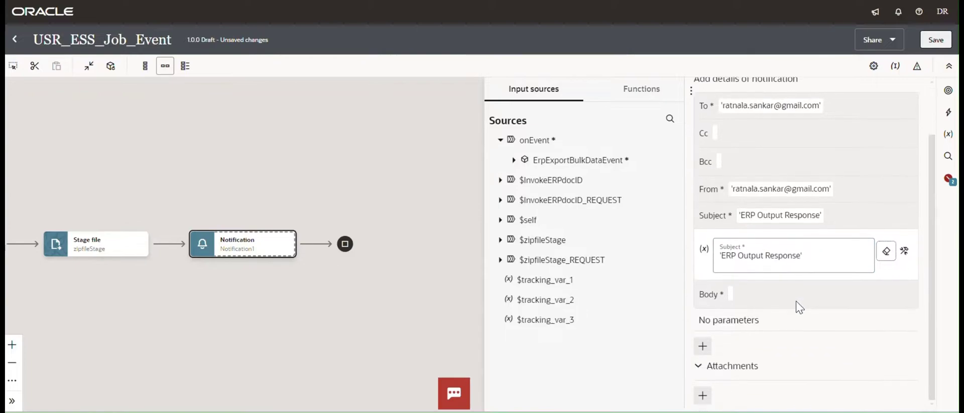
{"action": "left_click", "coordinate": [723, 293]}
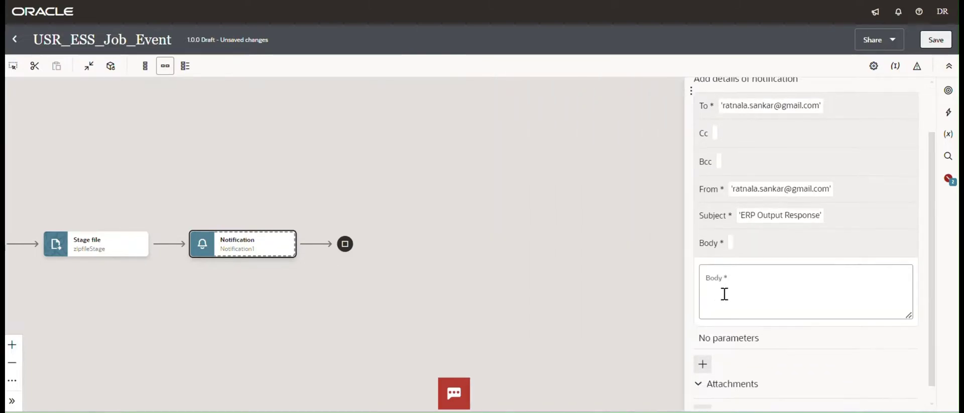
{"action": "type", "text": "Hi"}
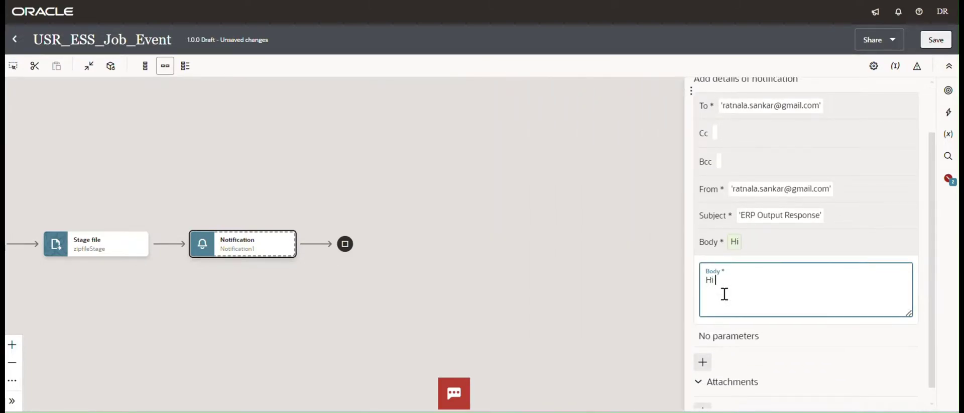
{"action": "type", "text": " Team"}
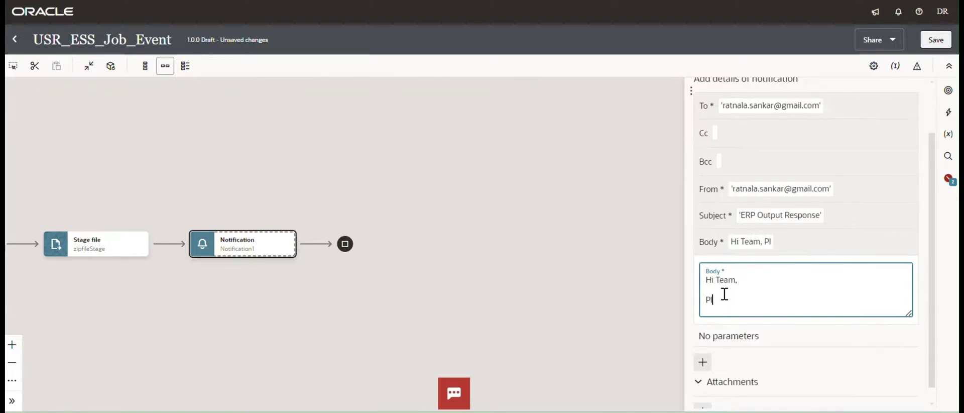
{"action": "type", "text": ","}
{"action": "key", "text": "Return"}
{"action": "key", "text": "Return"}
{"action": "type", "text": "Please find the ES"}
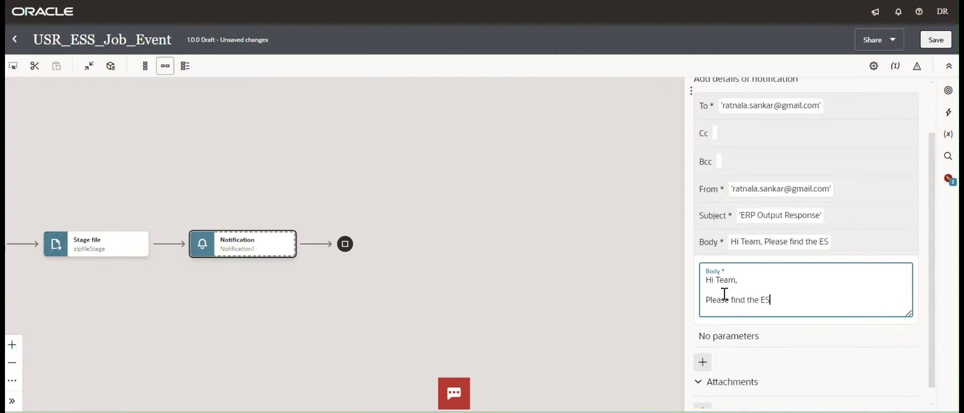
{"action": "type", "text": "S job outpu"}
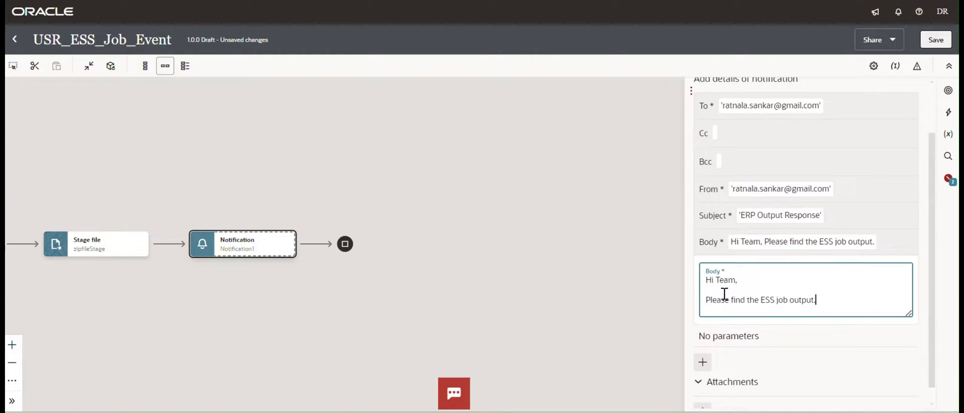
{"action": "type", "text": "t."}
{"action": "key", "text": "Return"}
{"action": "key", "text": "Return"}
{"action": "type", "text": "Regards"}
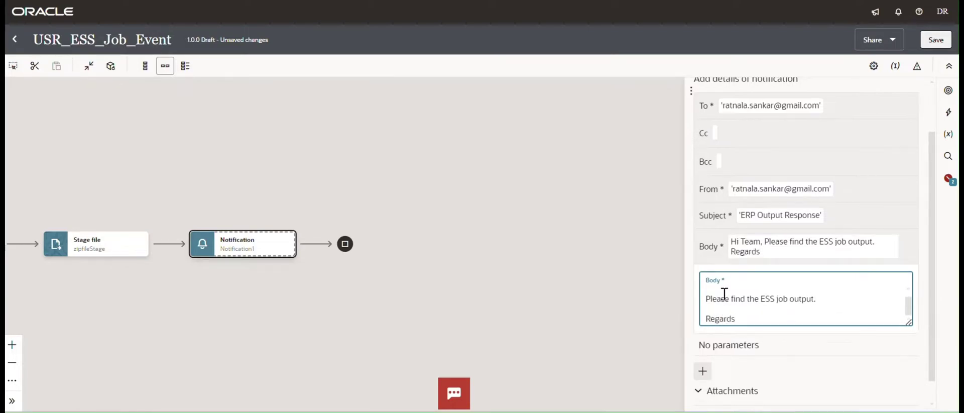
{"action": "type", "text": ","}
{"action": "key", "text": "Return"}
{"action": "type", "text": "U"}
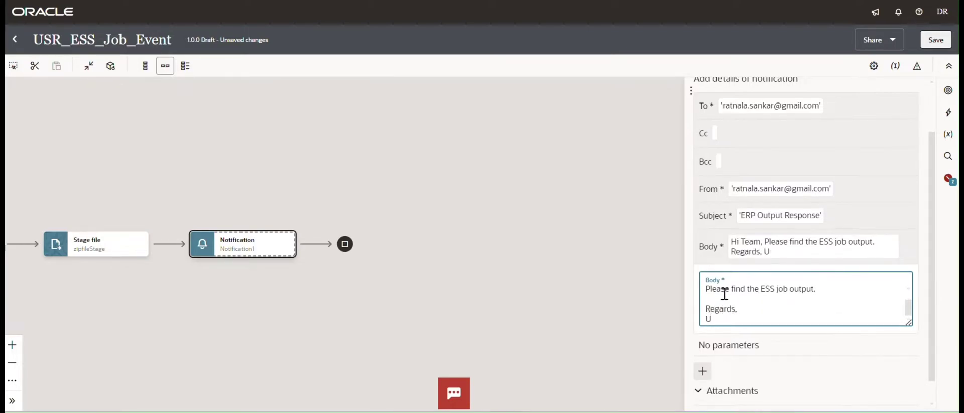
{"action": "key", "text": "BackSpace"}
{"action": "type", "text": "OIC Team"}
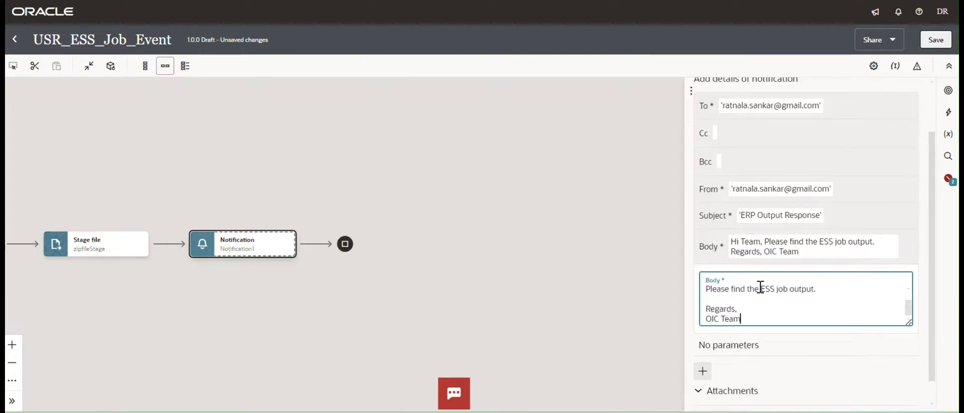
{"action": "scroll", "coordinate": [760, 286], "scroll_direction": "down", "scroll_amount": 2}
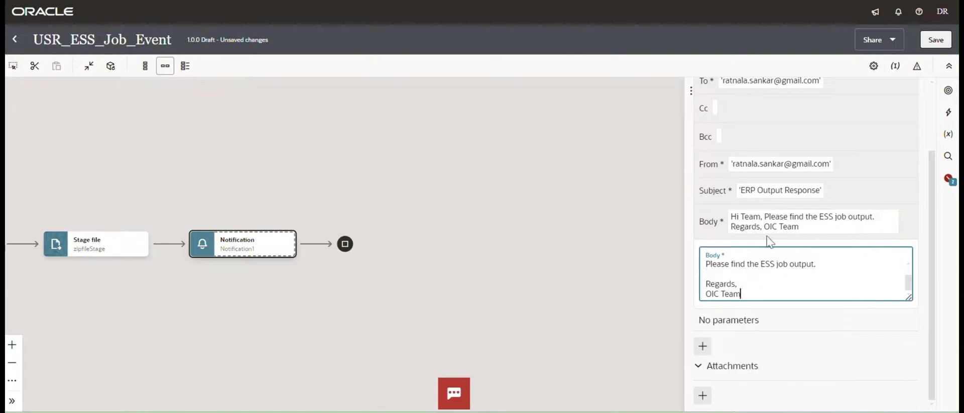
Attach $zipfileStage > WriteResponse > ICSFile > FileReference to the notification, replacing UNDEFINED, and save.
{"action": "left_click", "coordinate": [703, 395]}
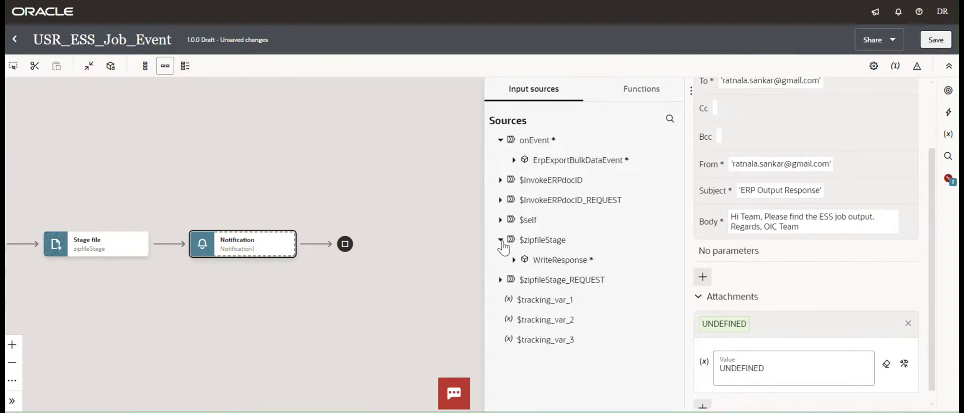
{"action": "left_click", "coordinate": [514, 260]}
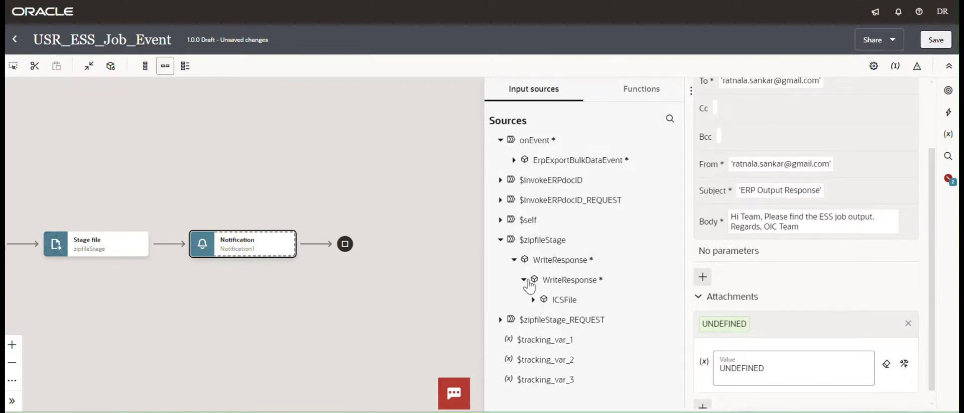
{"action": "left_click", "coordinate": [533, 299]}
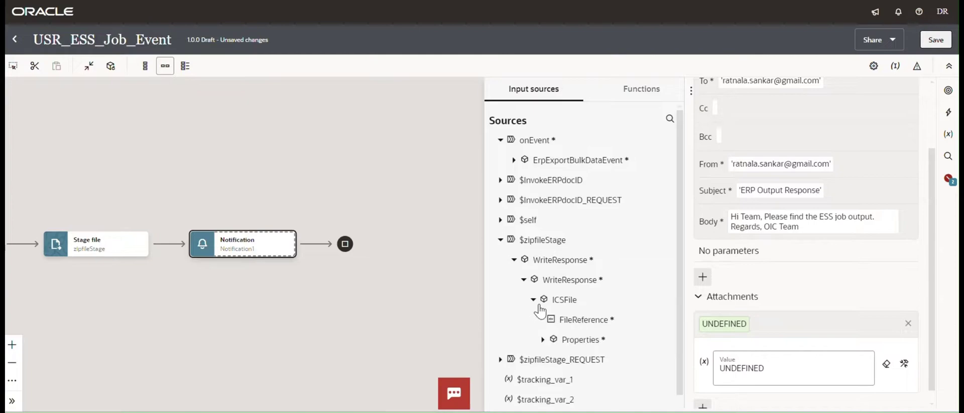
{"action": "scroll", "coordinate": [803, 326], "scroll_direction": "down", "scroll_amount": 1}
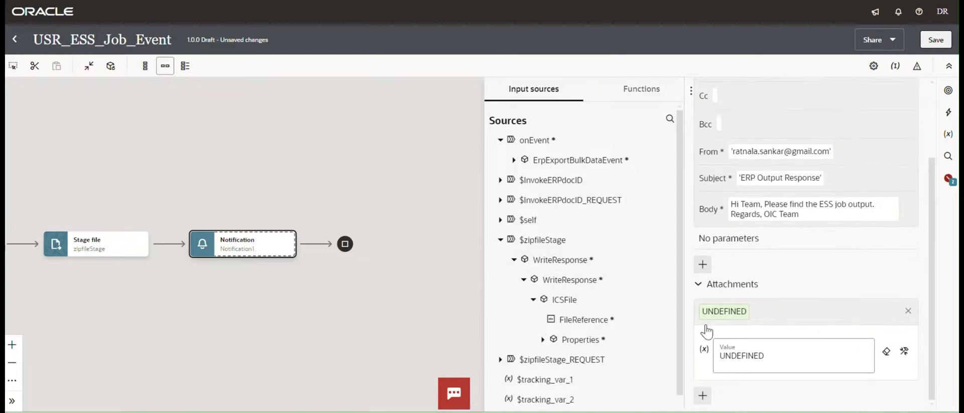
{"action": "left_click", "coordinate": [781, 354]}
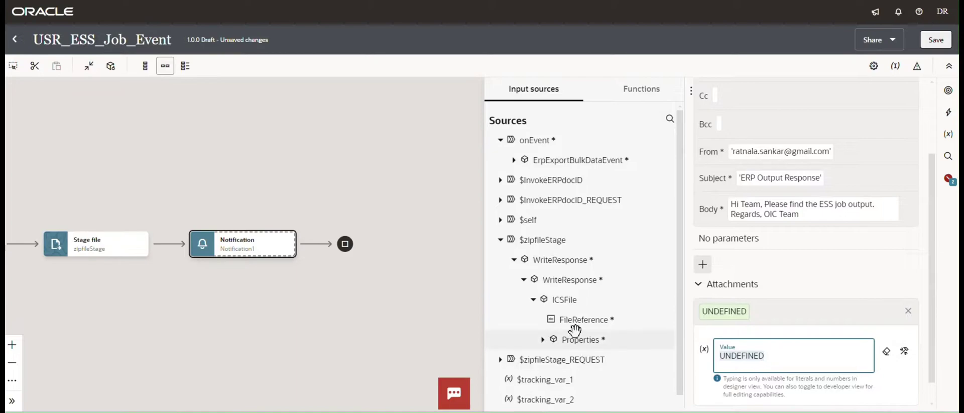
{"action": "left_click", "coordinate": [907, 353]}
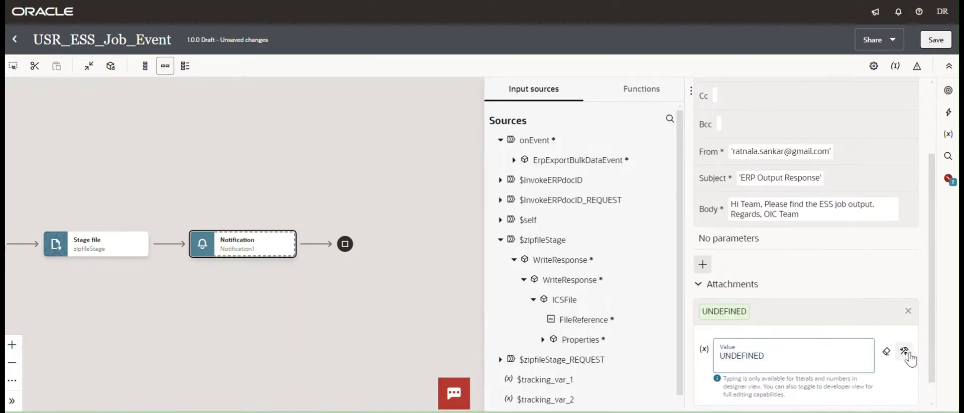
{"action": "left_click_drag", "start_coordinate": [803, 359], "coordinate": [775, 354]}
{"action": "key", "text": "ctrl+a"}
{"action": "key", "text": "BackSpace"}
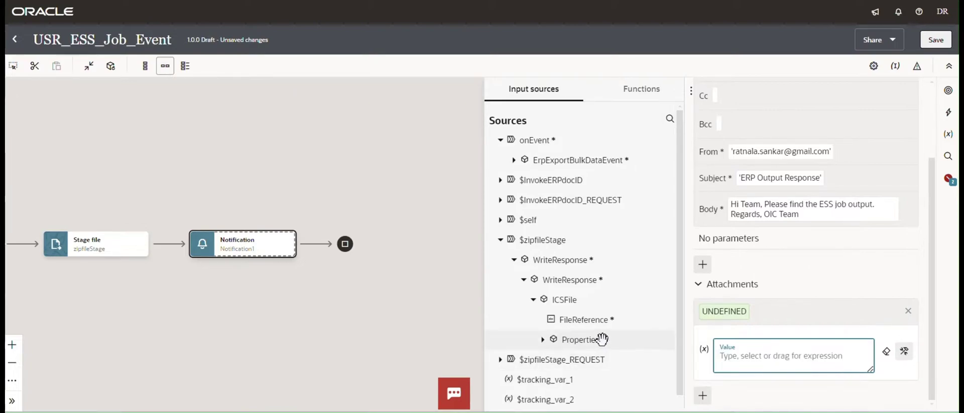
{"action": "left_click_drag", "start_coordinate": [562, 320], "coordinate": [735, 377]}
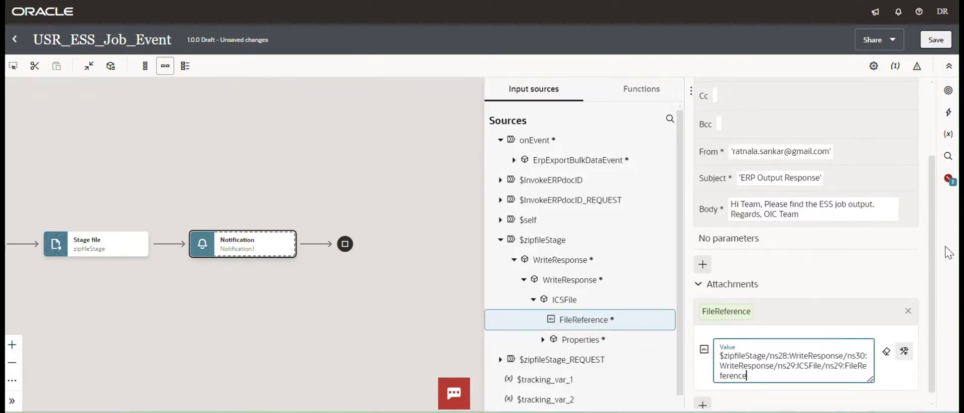
{"action": "left_click", "coordinate": [937, 41]}
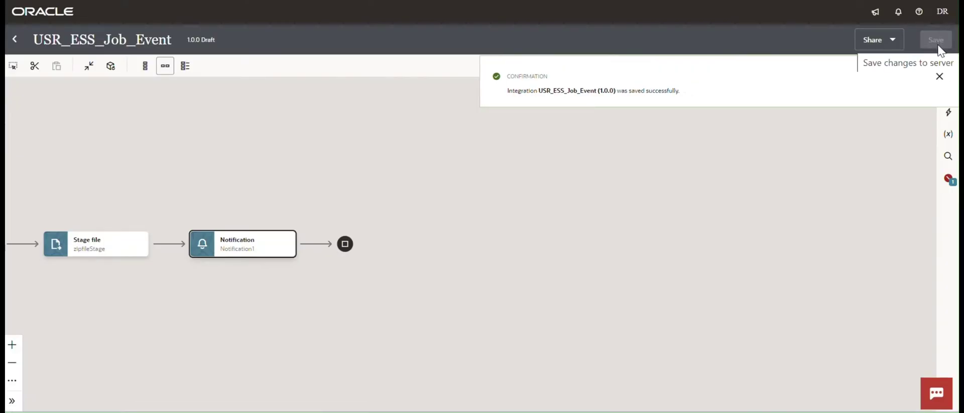
Dismiss the save confirmation and pan back to the first Map step.
{"action": "left_click", "coordinate": [939, 77]}
{"action": "left_click_drag", "start_coordinate": [560, 185], "coordinate": [825, 194]}
{"action": "left_click_drag", "start_coordinate": [360, 125], "coordinate": [585, 108]}
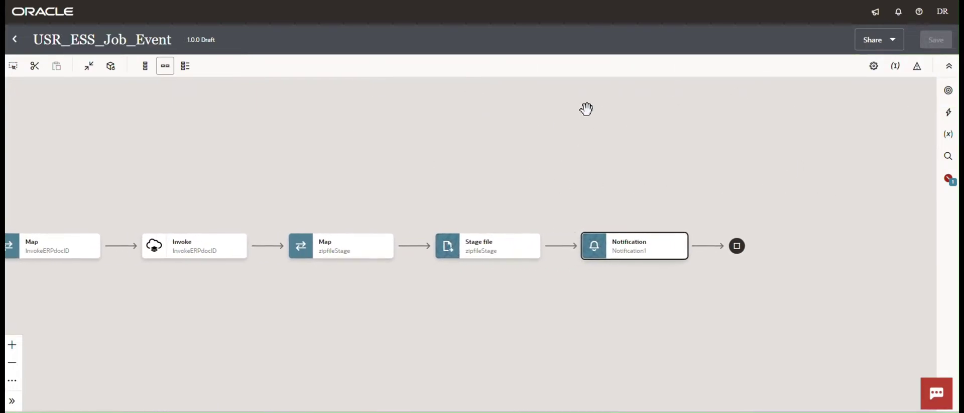
Make ErpExportBulkDataEvent's DOCUMENTID the primary business identifier and save the integration.
{"action": "left_click", "coordinate": [894, 72]}
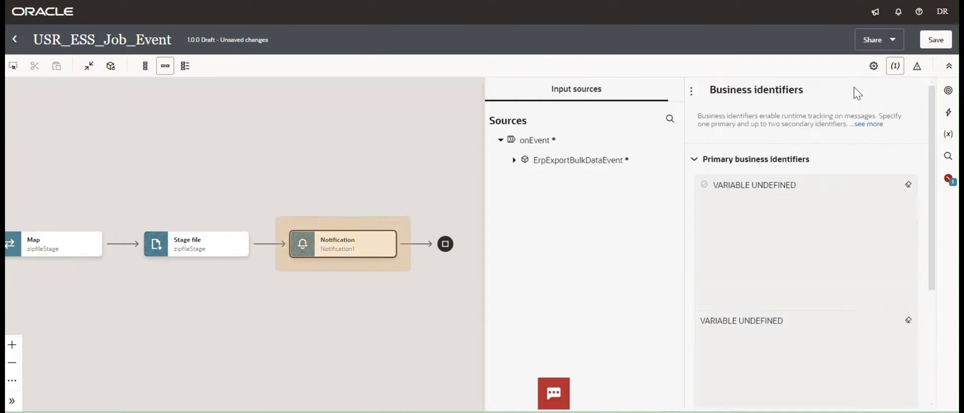
{"action": "left_click", "coordinate": [513, 160]}
{"action": "left_click_drag", "start_coordinate": [571, 202], "coordinate": [739, 223]}
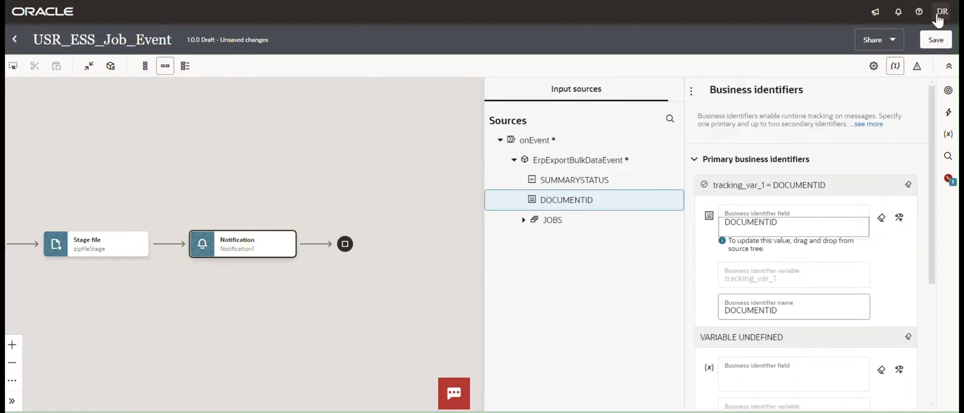
{"action": "left_click", "coordinate": [936, 39]}
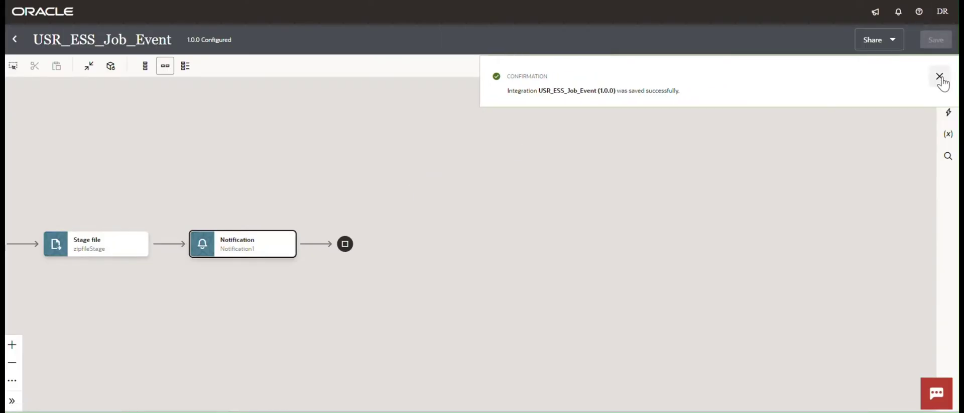
{"action": "left_click", "coordinate": [939, 76]}
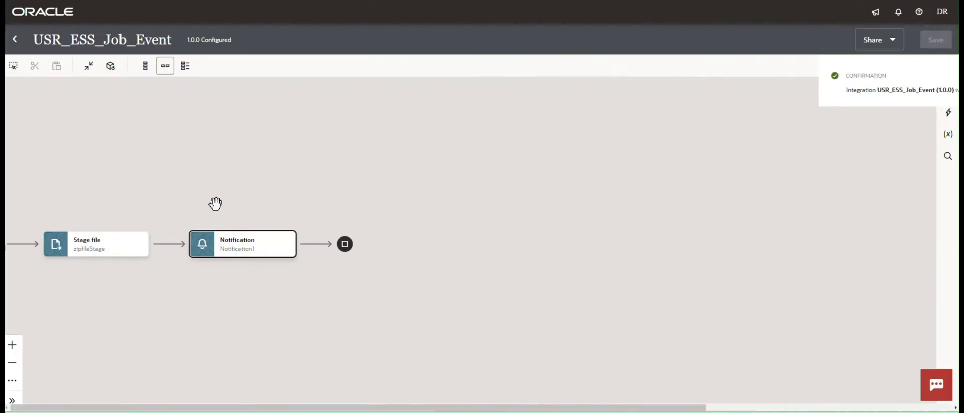
{"action": "left_click_drag", "start_coordinate": [215, 204], "coordinate": [588, 184]}
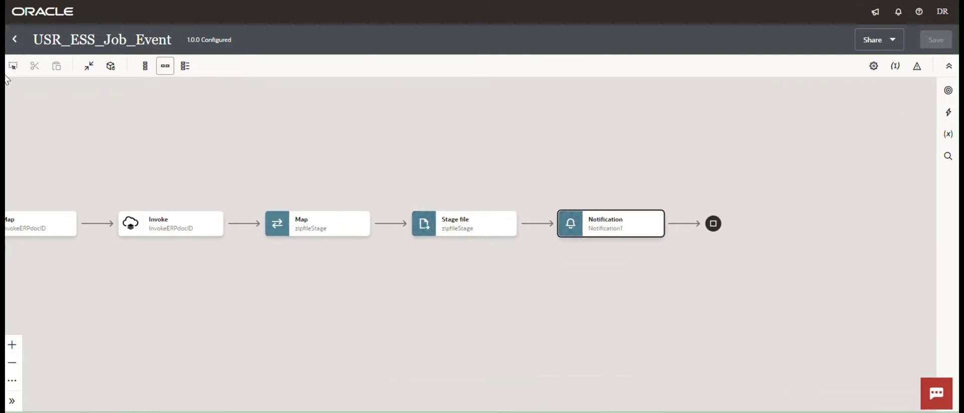
Activate USR_ESS_Job_Event from the Integrations list with debug tracing and refresh to confirm Active.
{"action": "left_click", "coordinate": [14, 40]}
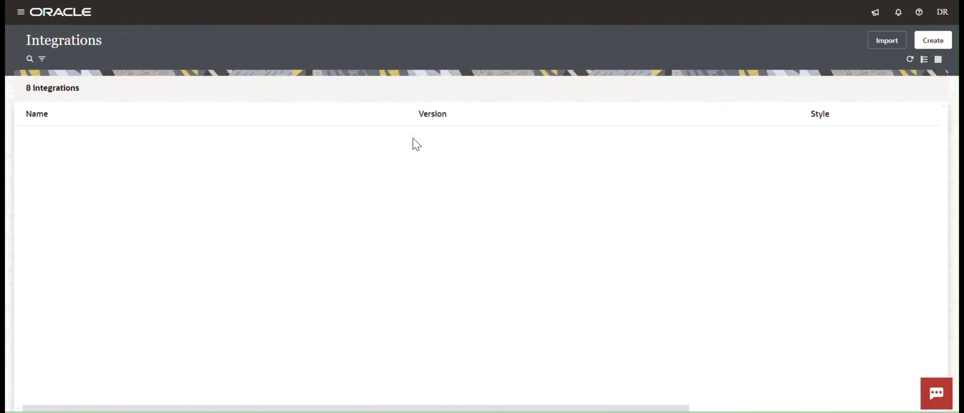
{"action": "left_click", "coordinate": [875, 142]}
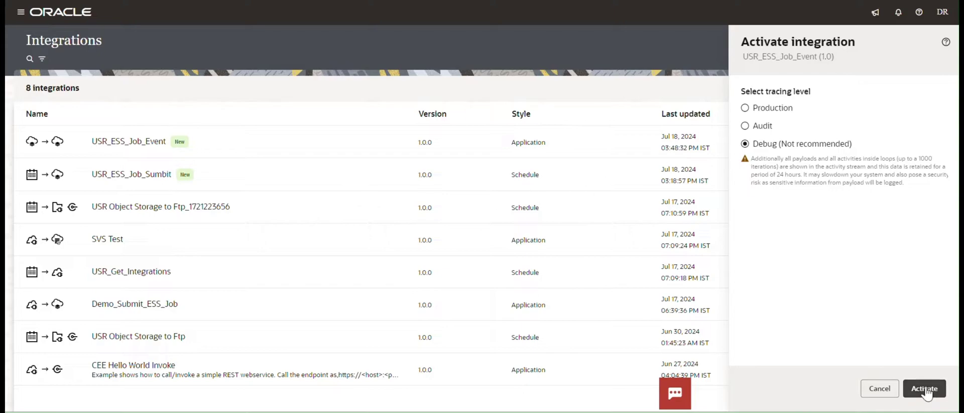
{"action": "left_click", "coordinate": [924, 388]}
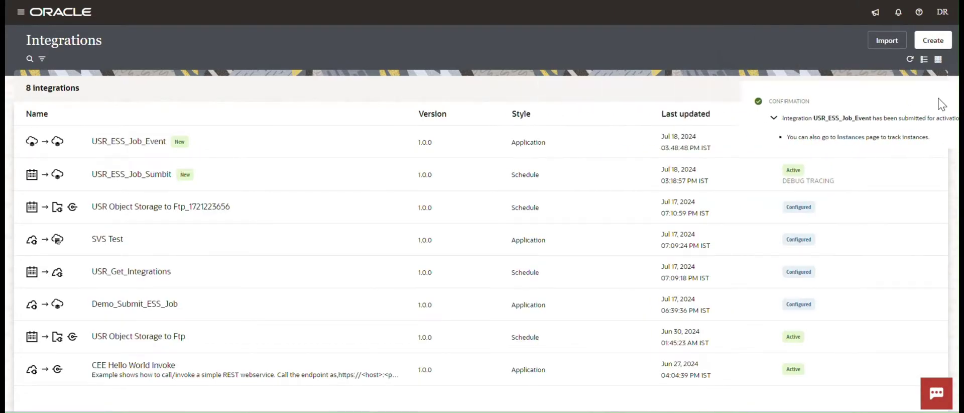
{"action": "left_click", "coordinate": [939, 104]}
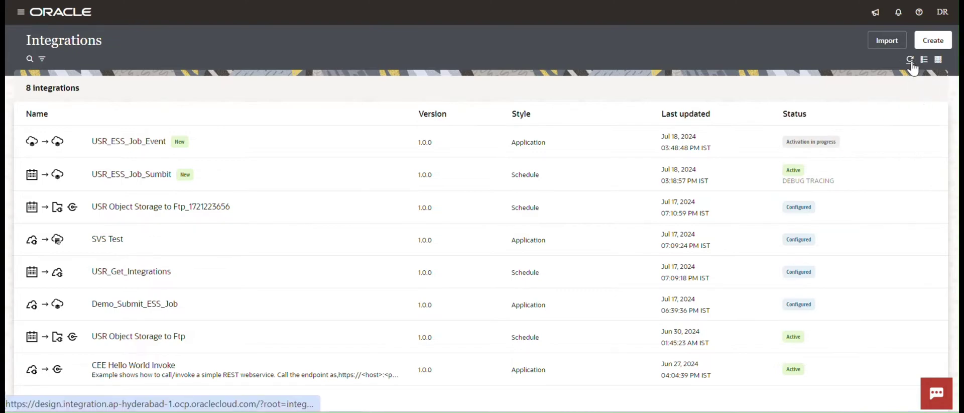
{"action": "left_click", "coordinate": [911, 60]}
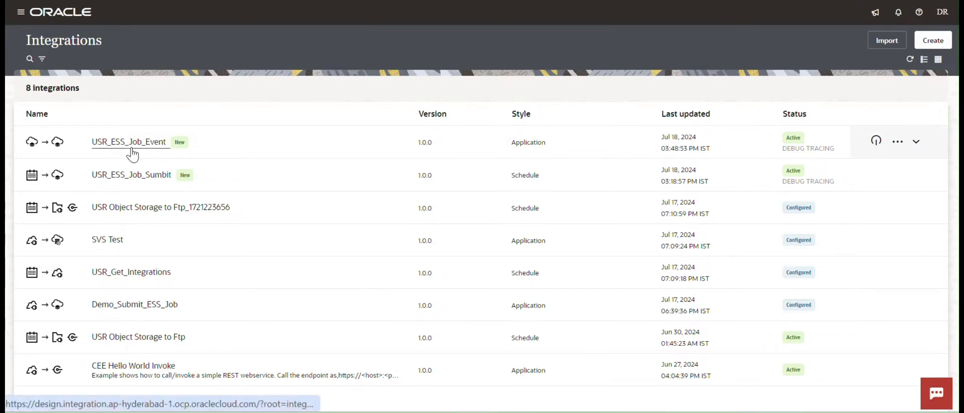
{"action": "left_click_drag", "start_coordinate": [90, 178], "coordinate": [125, 173]}
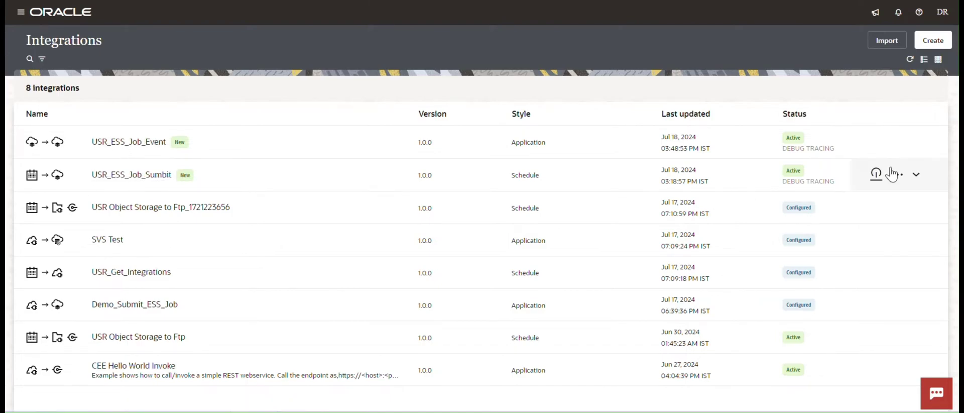
Run USR_ESS_Job_Sumbit and check the Invoke EssjobSumbit step in the refreshed activity stream.
{"action": "left_click", "coordinate": [897, 174]}
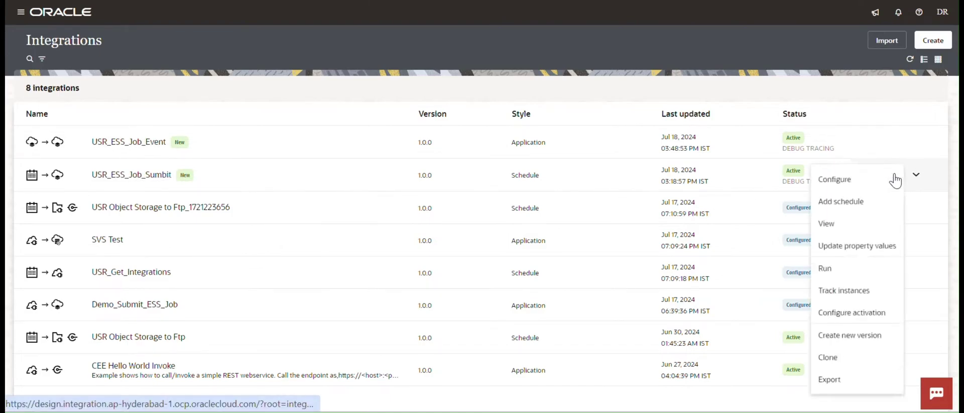
{"action": "left_click", "coordinate": [826, 271]}
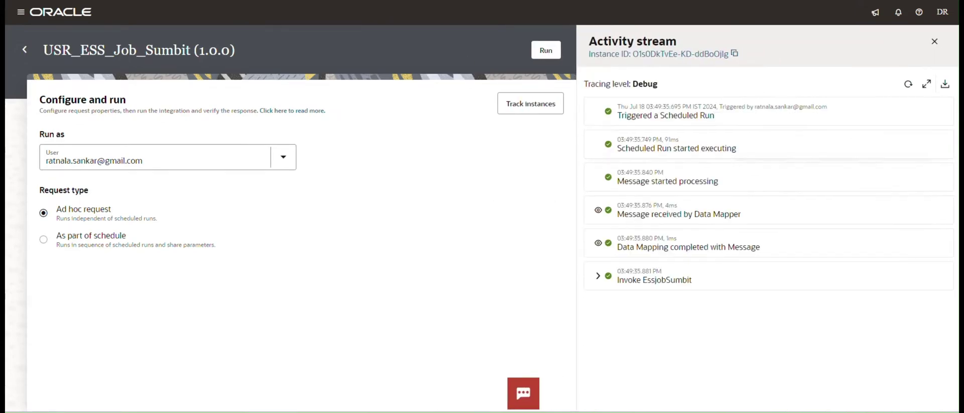
{"action": "left_click", "coordinate": [908, 90]}
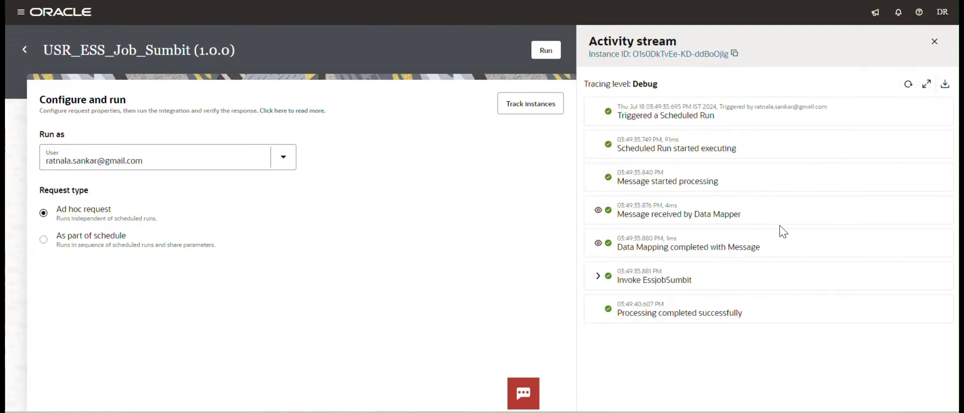
{"action": "left_click", "coordinate": [904, 85]}
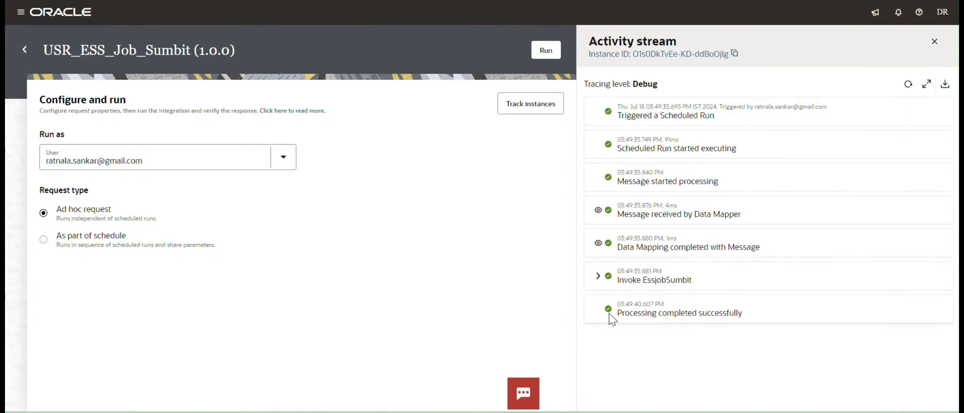
{"action": "left_click", "coordinate": [601, 281]}
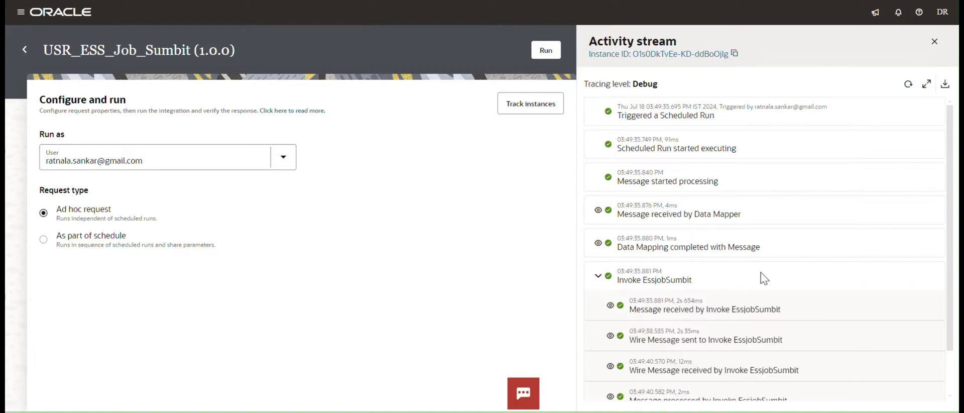
{"action": "scroll", "coordinate": [766, 275], "scroll_direction": "down", "scroll_amount": 2}
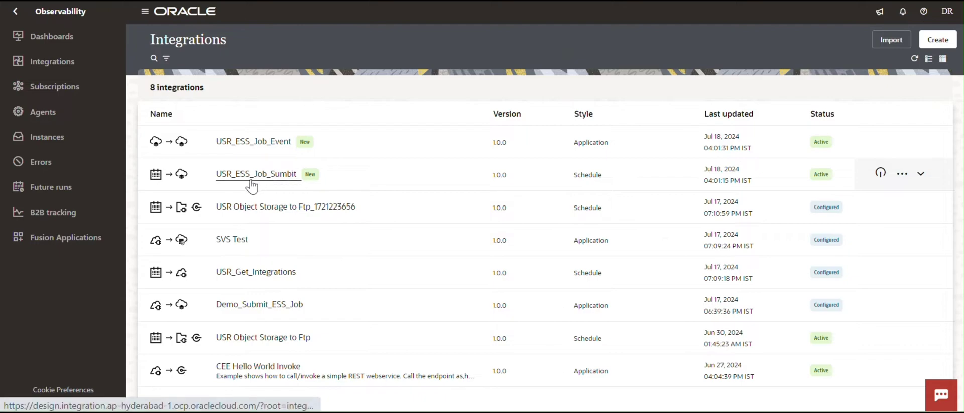
Go from the main menu to Observability > Integrations monitoring.
{"action": "left_click", "coordinate": [15, 12]}
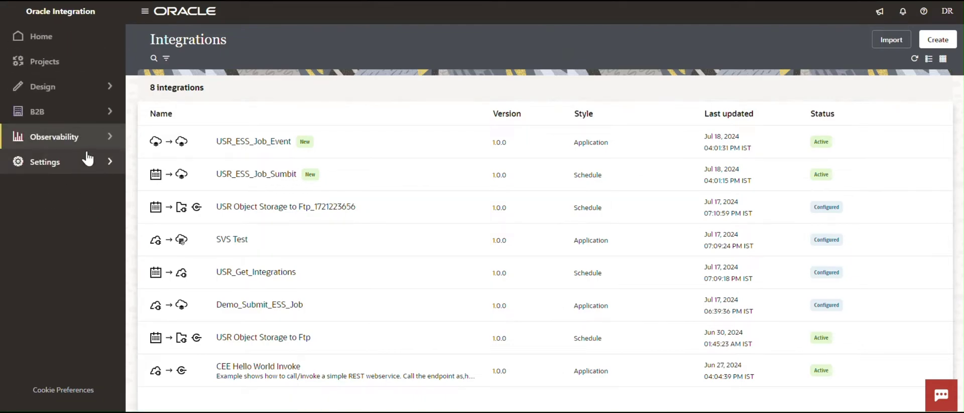
{"action": "left_click", "coordinate": [90, 136]}
{"action": "left_click", "coordinate": [77, 65]}
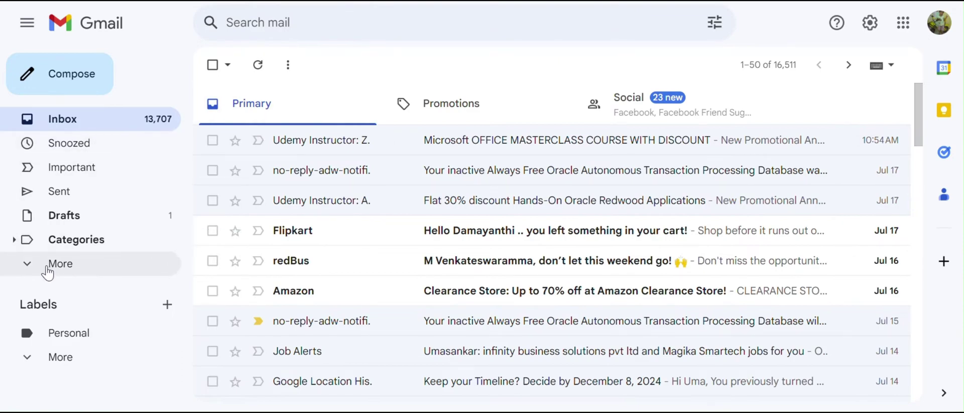
{"action": "left_click", "coordinate": [26, 265]}
{"action": "scroll", "coordinate": [135, 204], "scroll_direction": "down", "scroll_amount": 3}
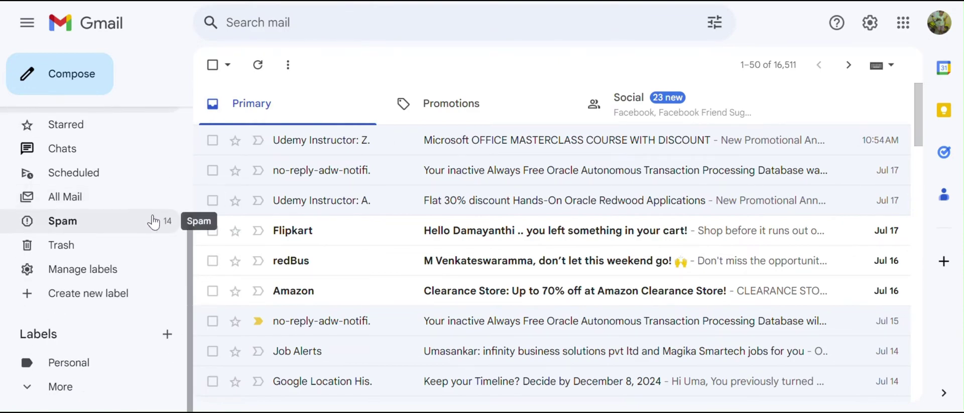
{"action": "left_click", "coordinate": [72, 225]}
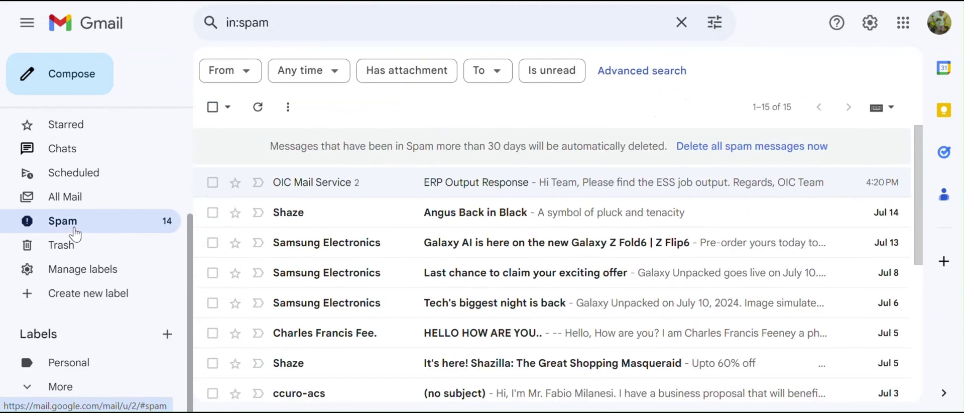
{"action": "left_click", "coordinate": [340, 193]}
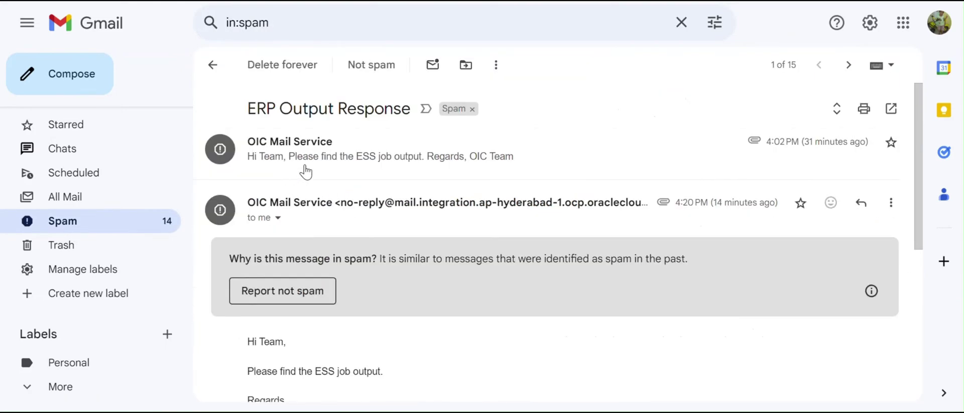
{"action": "left_click_drag", "start_coordinate": [253, 109], "coordinate": [384, 109]}
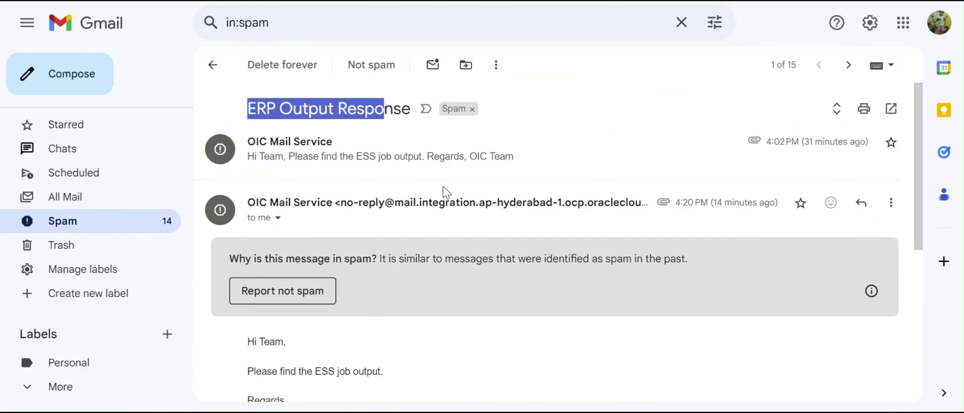
{"action": "scroll", "coordinate": [443, 194], "scroll_direction": "down", "scroll_amount": 5}
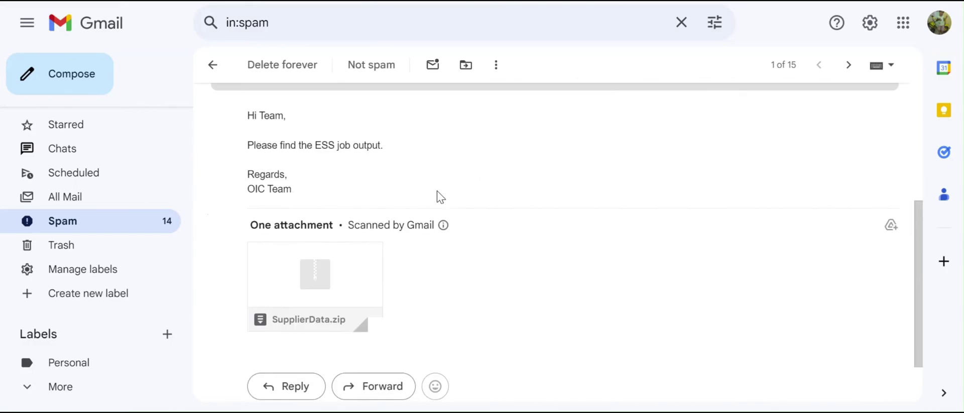
{"action": "left_click", "coordinate": [322, 277]}
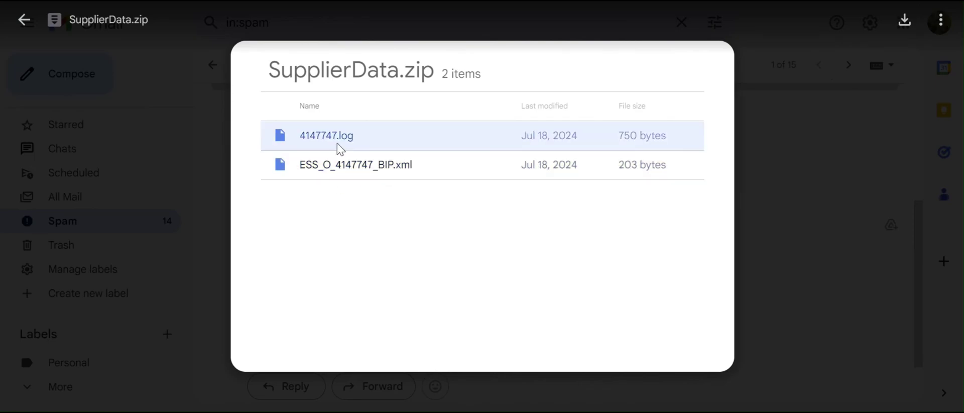
{"action": "left_click", "coordinate": [24, 20]}
{"action": "scroll", "coordinate": [56, 310], "scroll_direction": "up", "scroll_amount": 1}
{"action": "scroll", "coordinate": [57, 309], "scroll_direction": "up", "scroll_amount": 3}
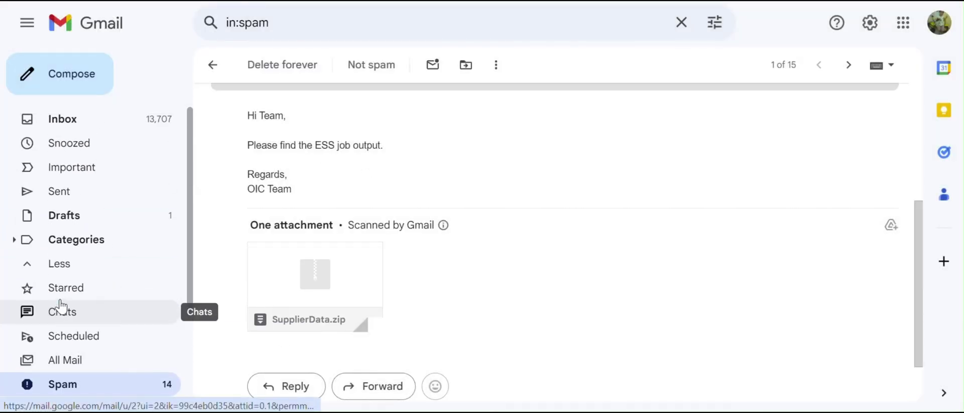
{"action": "scroll", "coordinate": [65, 189], "scroll_direction": "down", "scroll_amount": 2}
{"action": "scroll", "coordinate": [66, 195], "scroll_direction": "up", "scroll_amount": 2}
{"action": "left_click", "coordinate": [66, 120]}
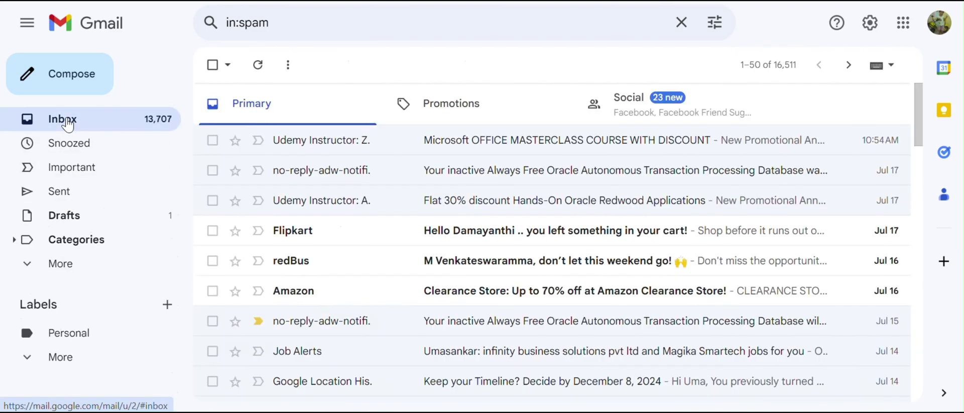